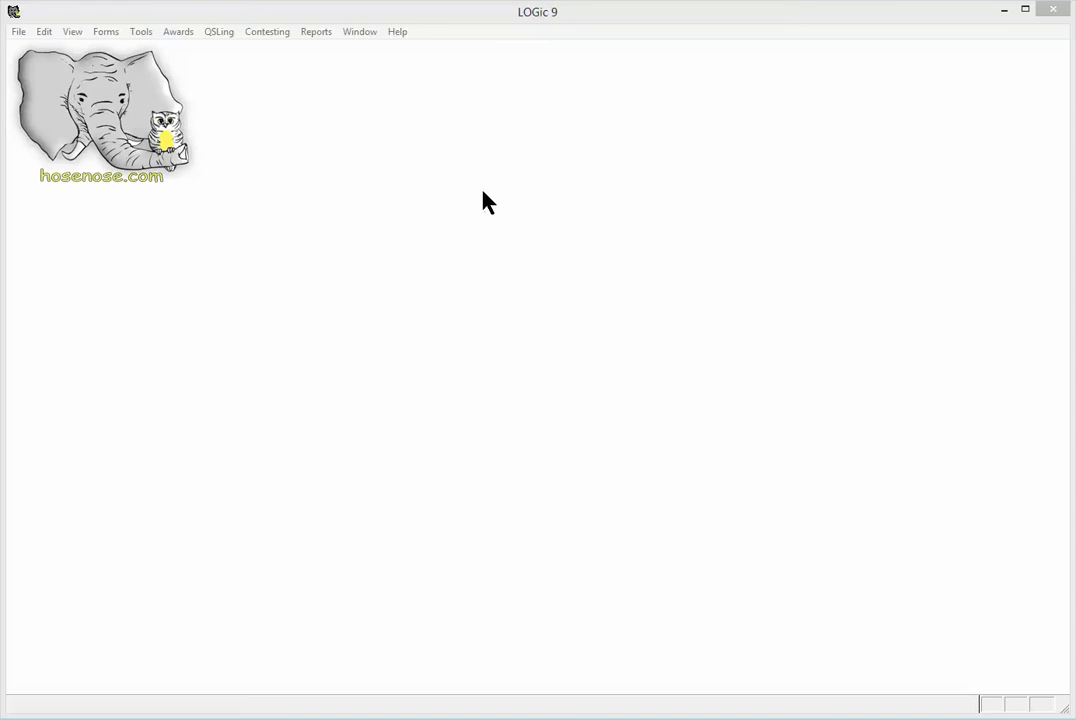
Open the MAIN NEW log form to view its layout, and close it
left_click(105, 35)
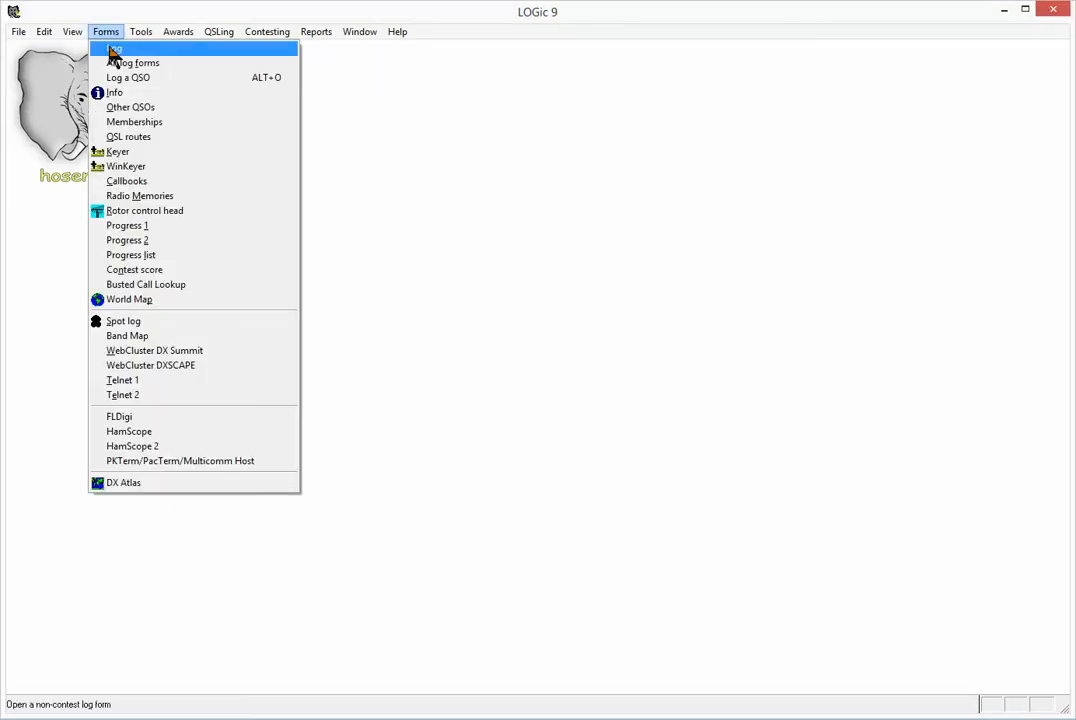
left_click(114, 50)
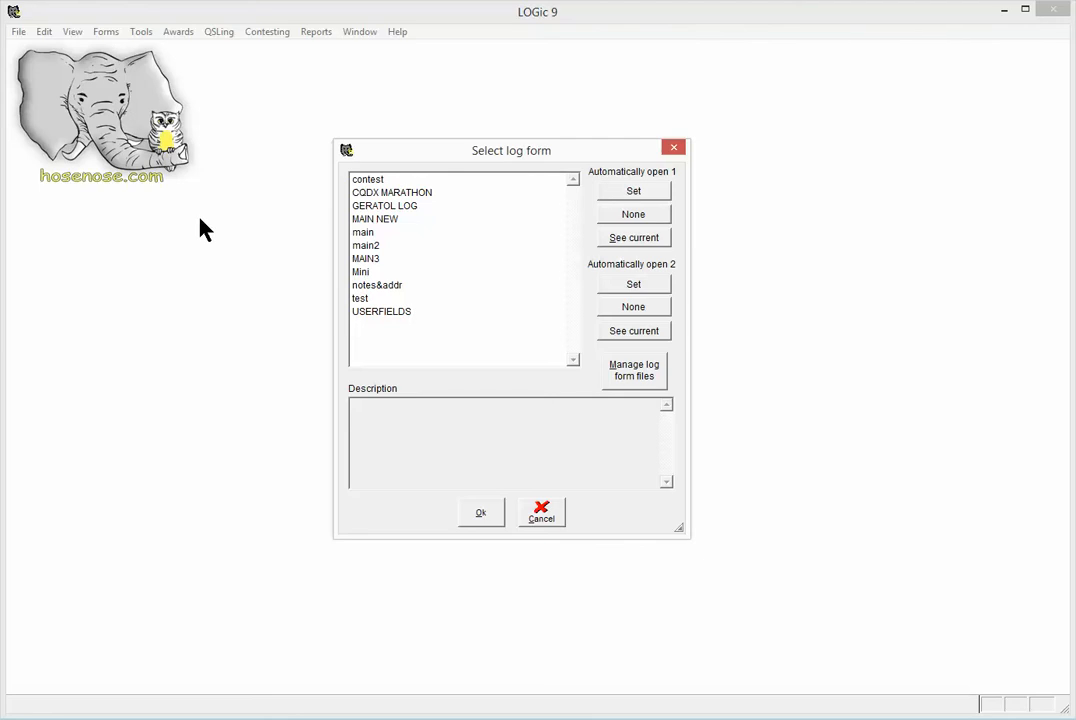
left_click(380, 219)
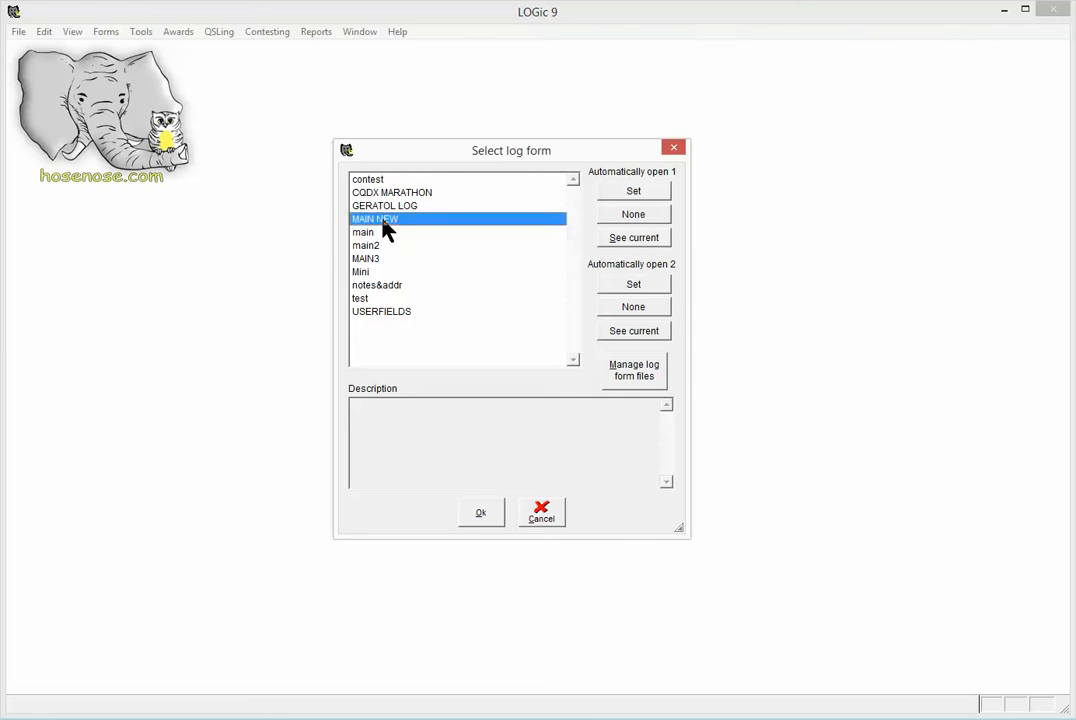
left_click(481, 513)
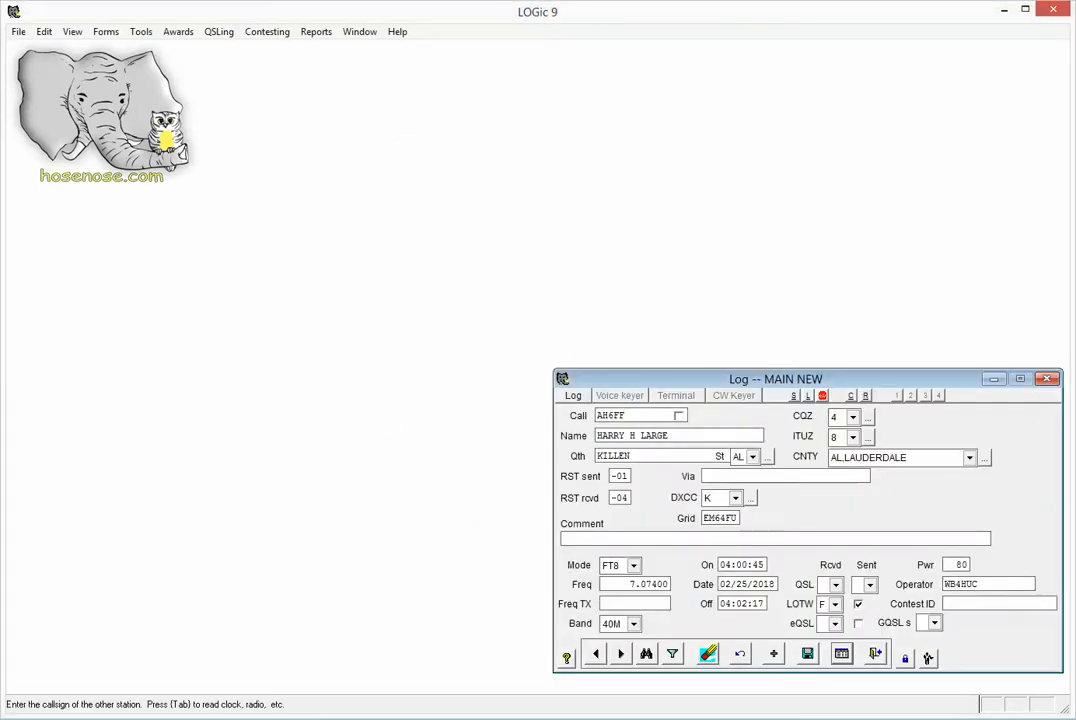
left_click(1047, 379)
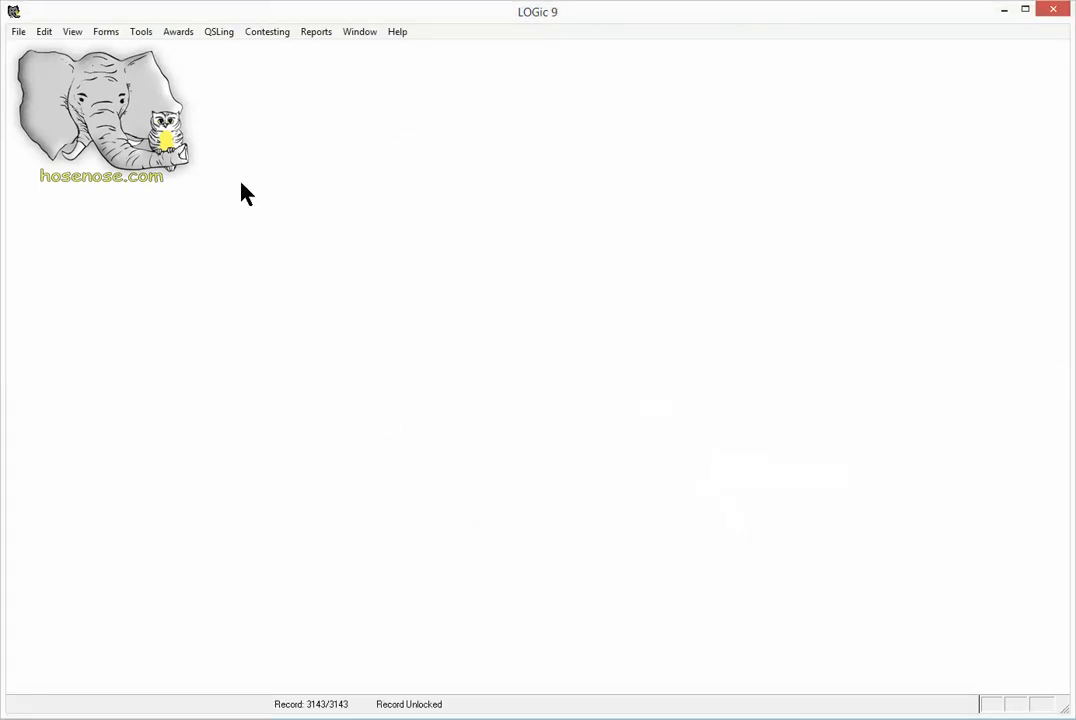
Open the non-contest log form named main
left_click(101, 32)
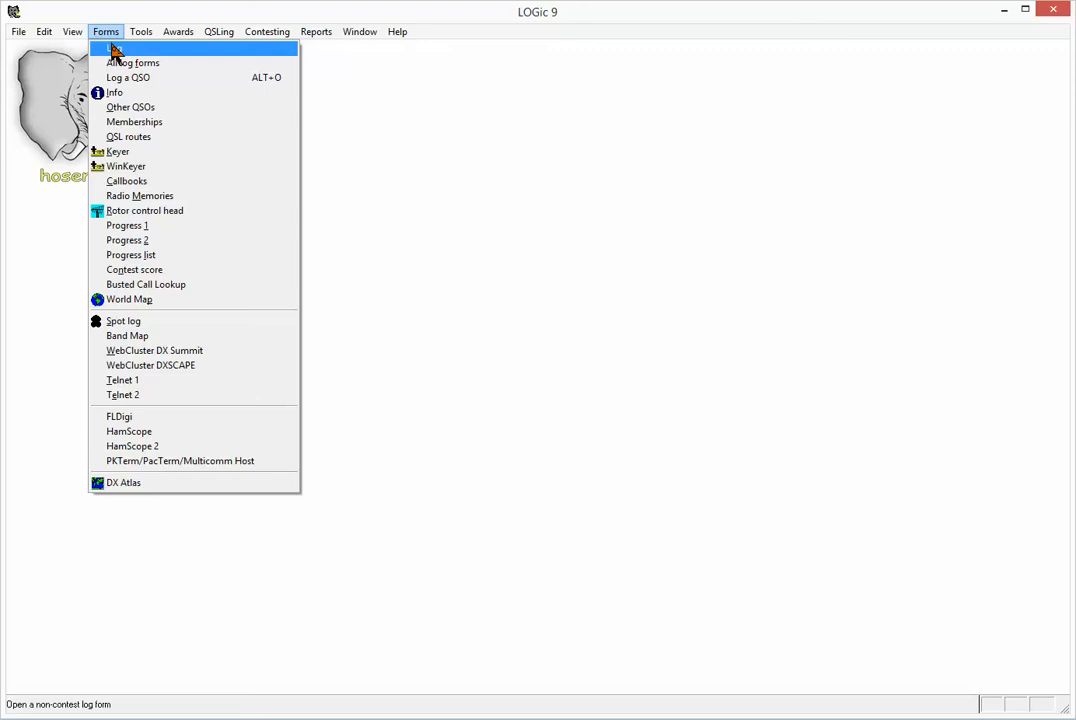
left_click(113, 48)
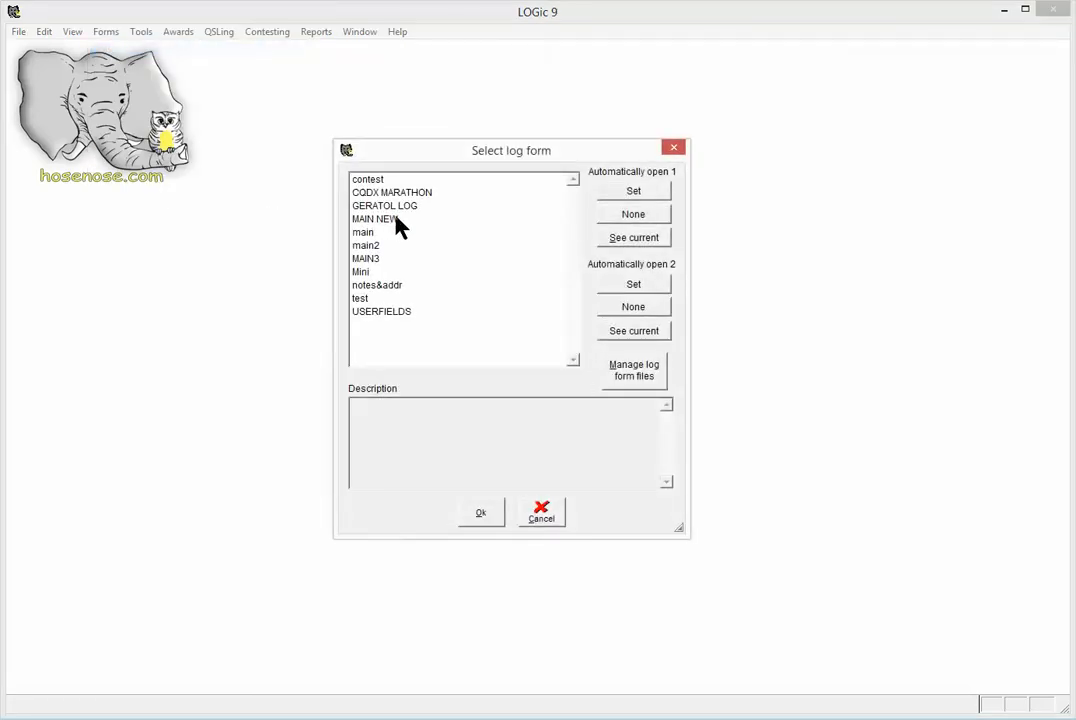
left_click(366, 232)
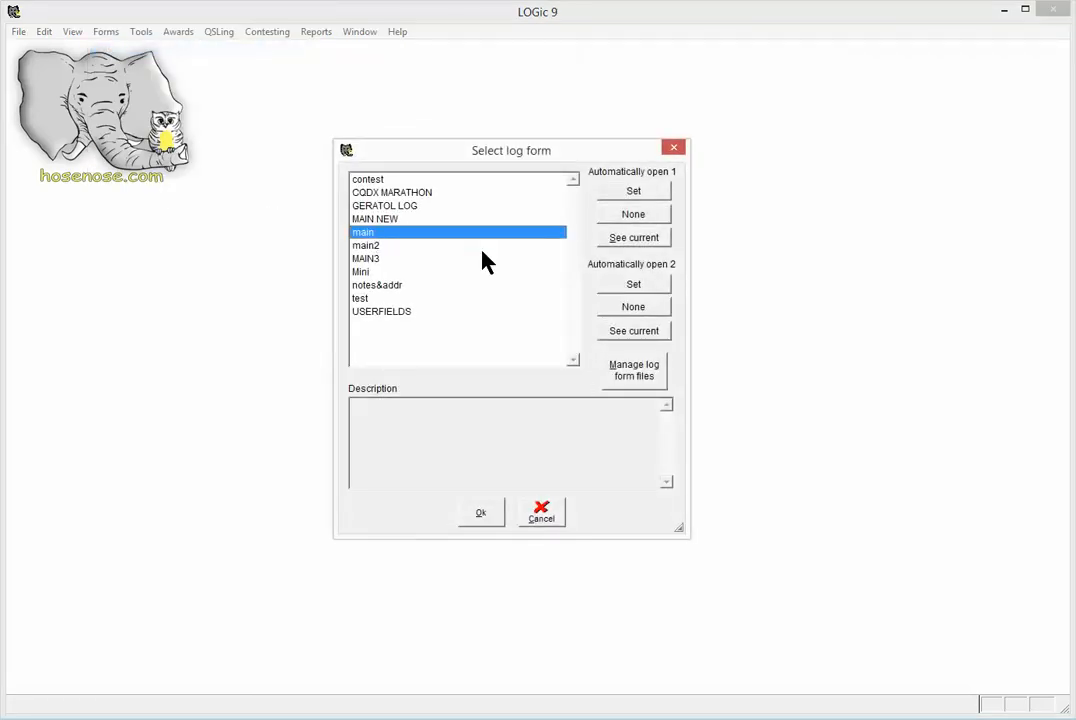
left_click(477, 515)
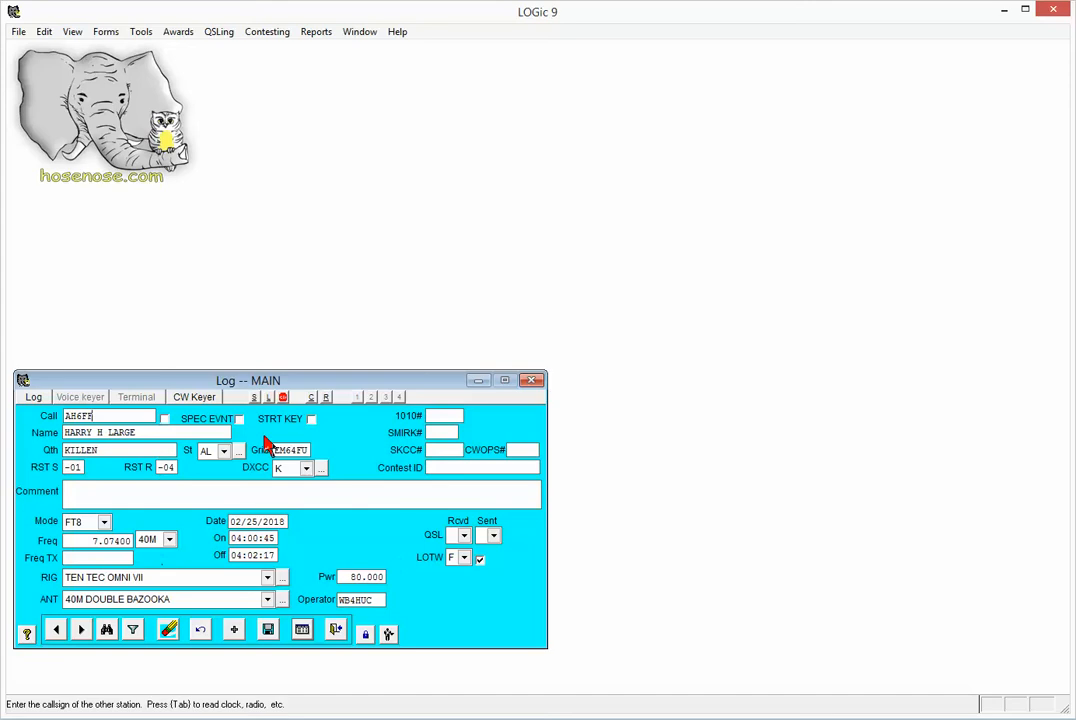
Open the MAIN NEW log form alongside the MAIN form to compare them, and close MAIN NEW
left_click(105, 31)
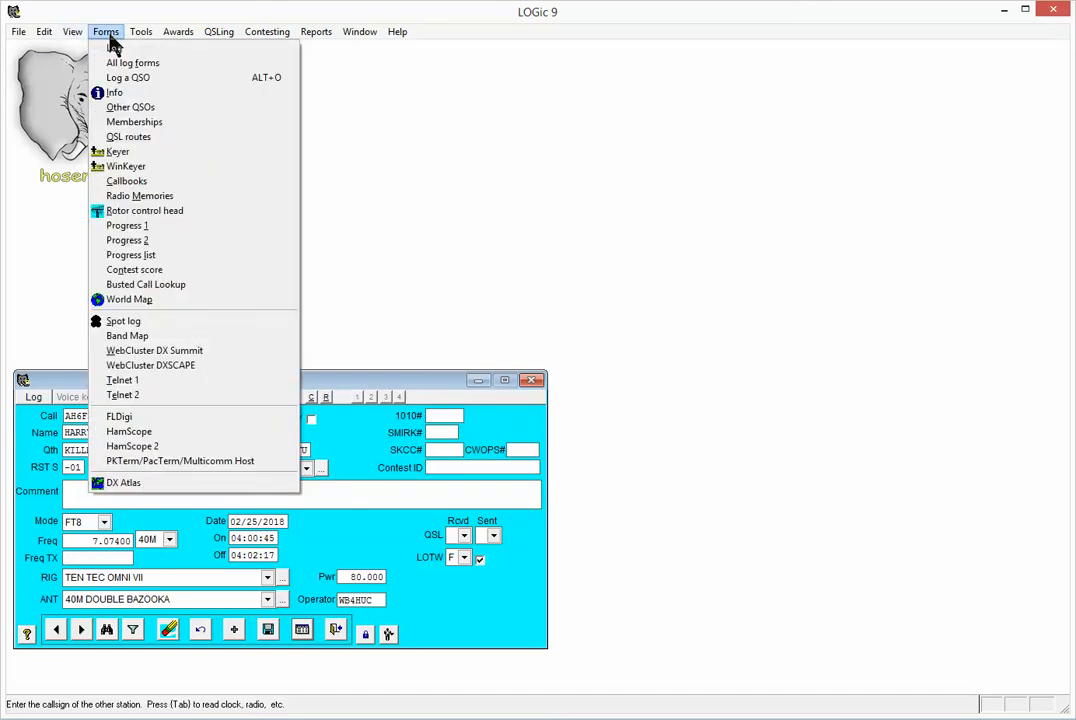
left_click(114, 47)
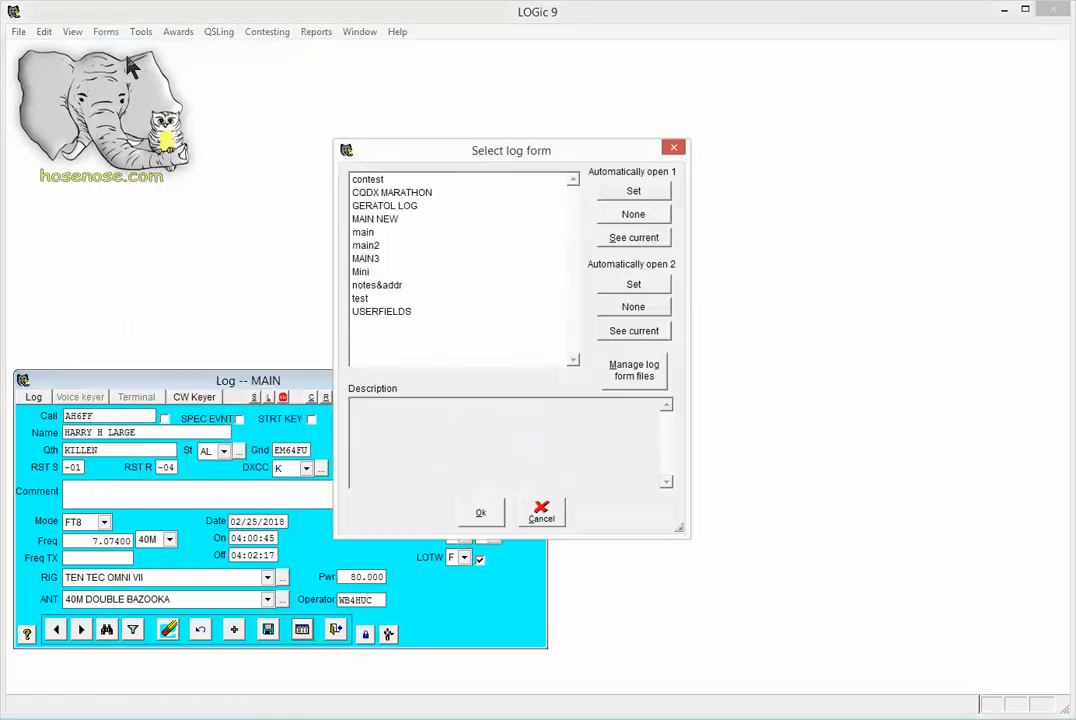
left_click(390, 222)
left_click(489, 518)
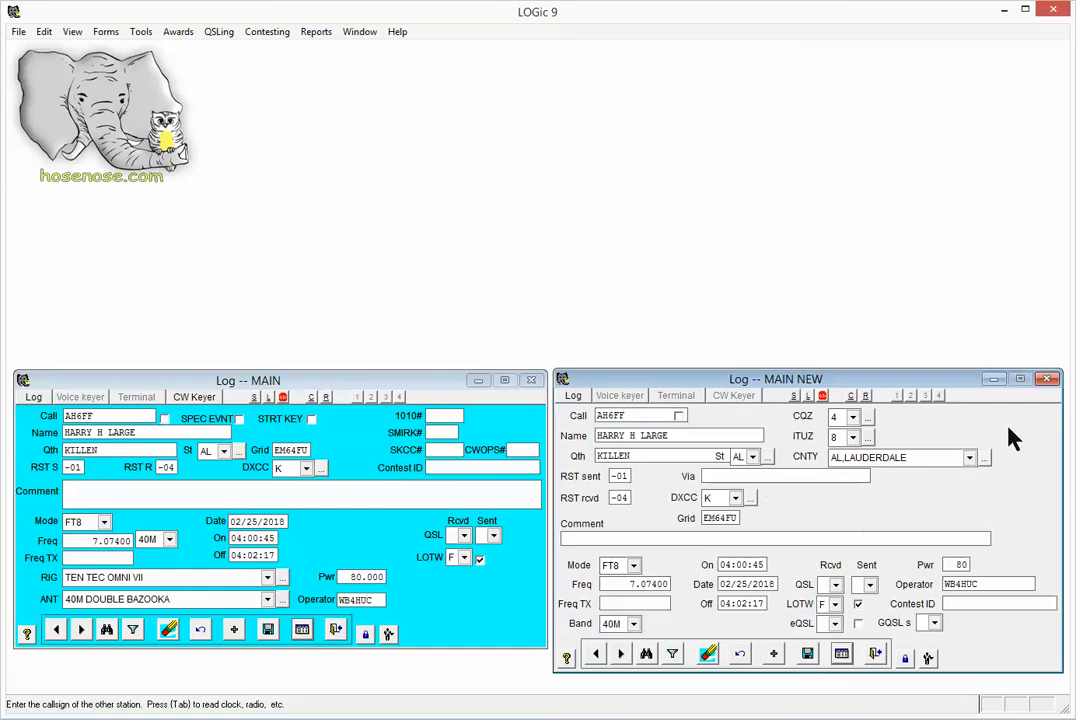
left_click(1047, 381)
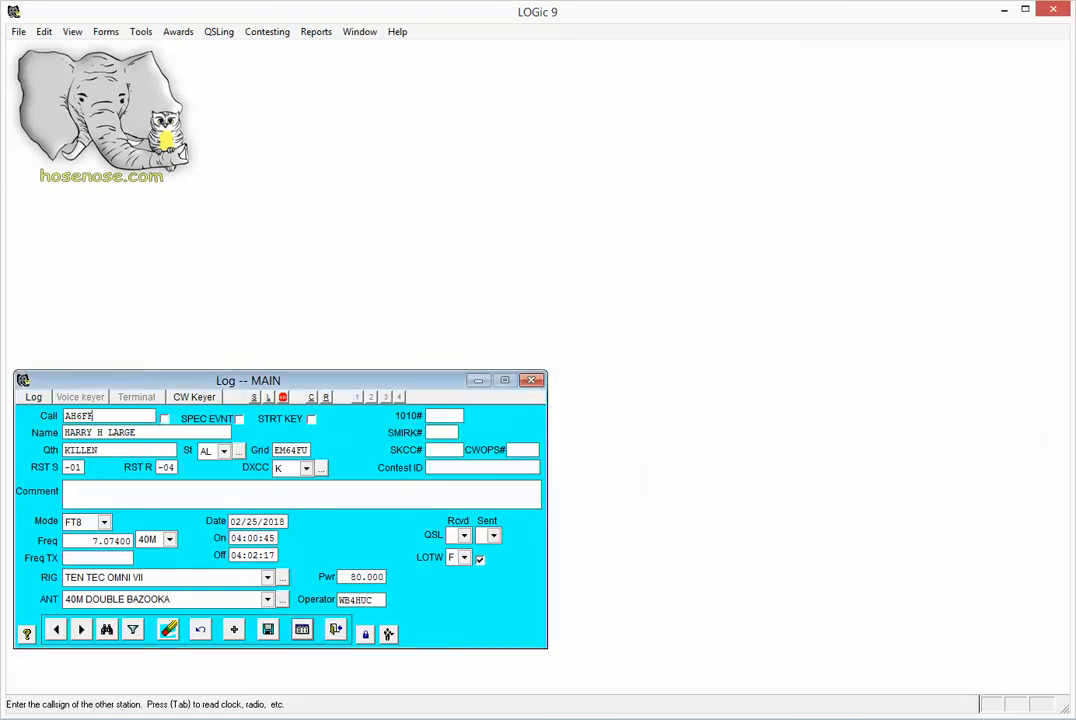
Open the ARRL DX FOR W & VE contest form, place it beside the MAIN form and close its contest score window
left_click(103, 33)
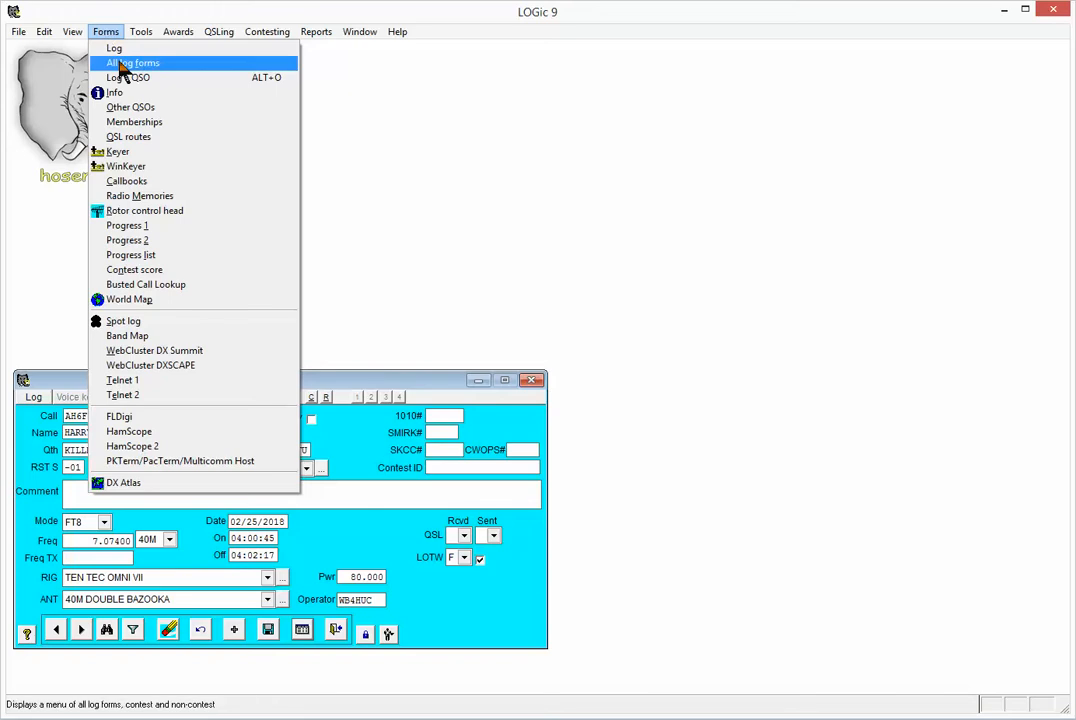
left_click(138, 65)
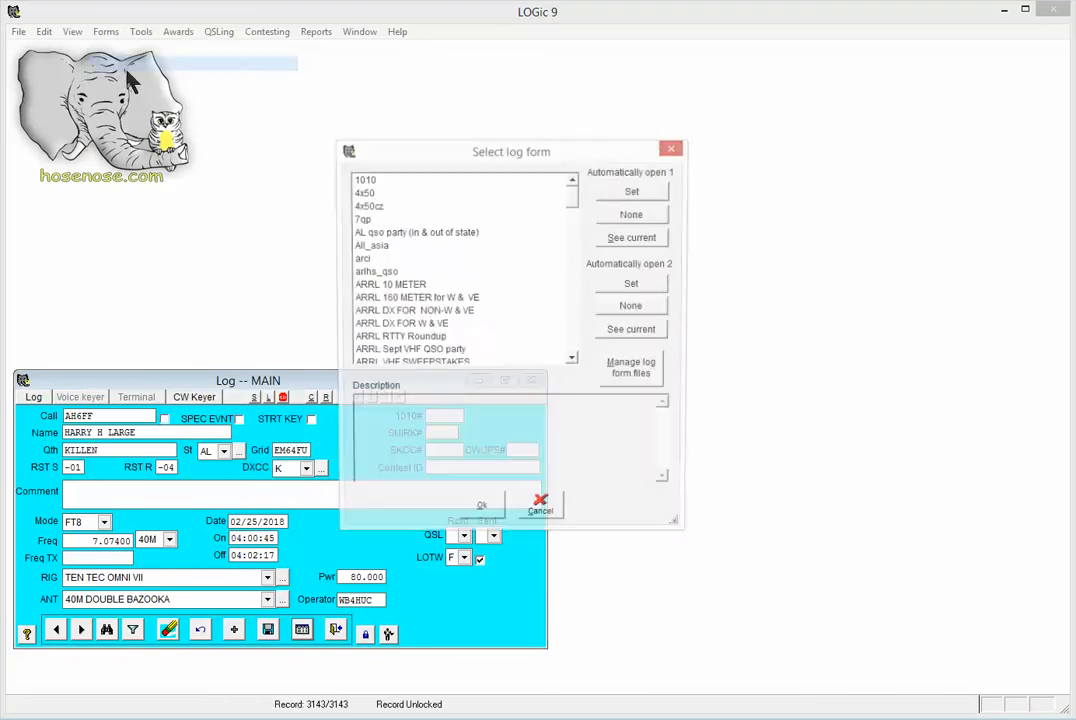
left_click(413, 327)
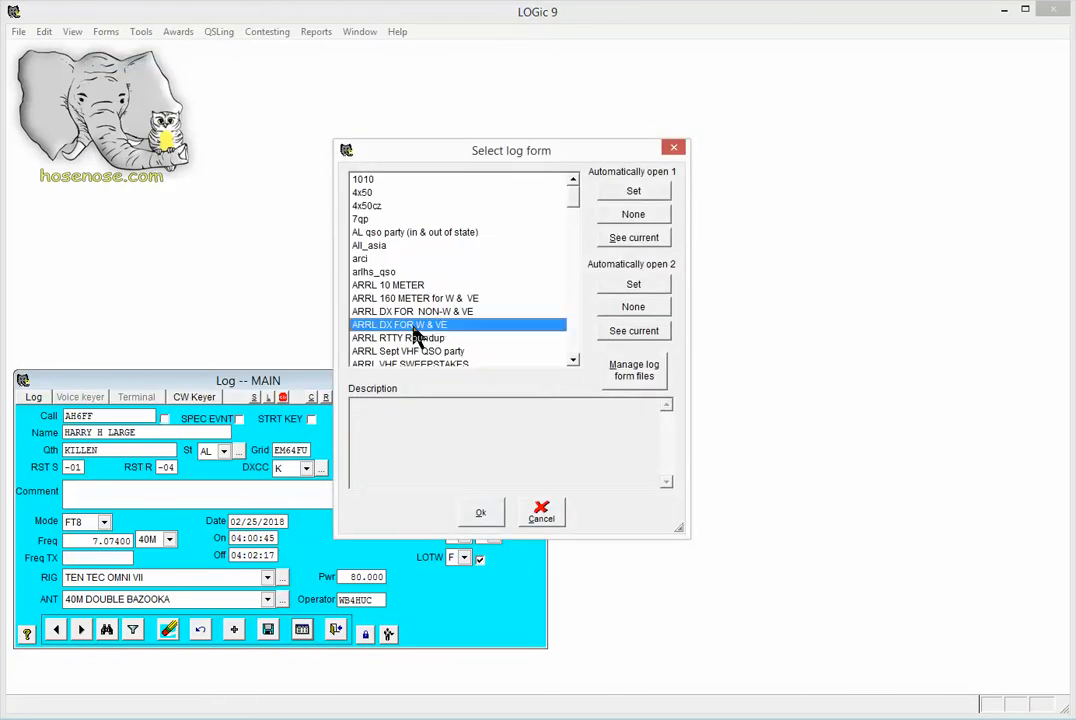
left_click(483, 513)
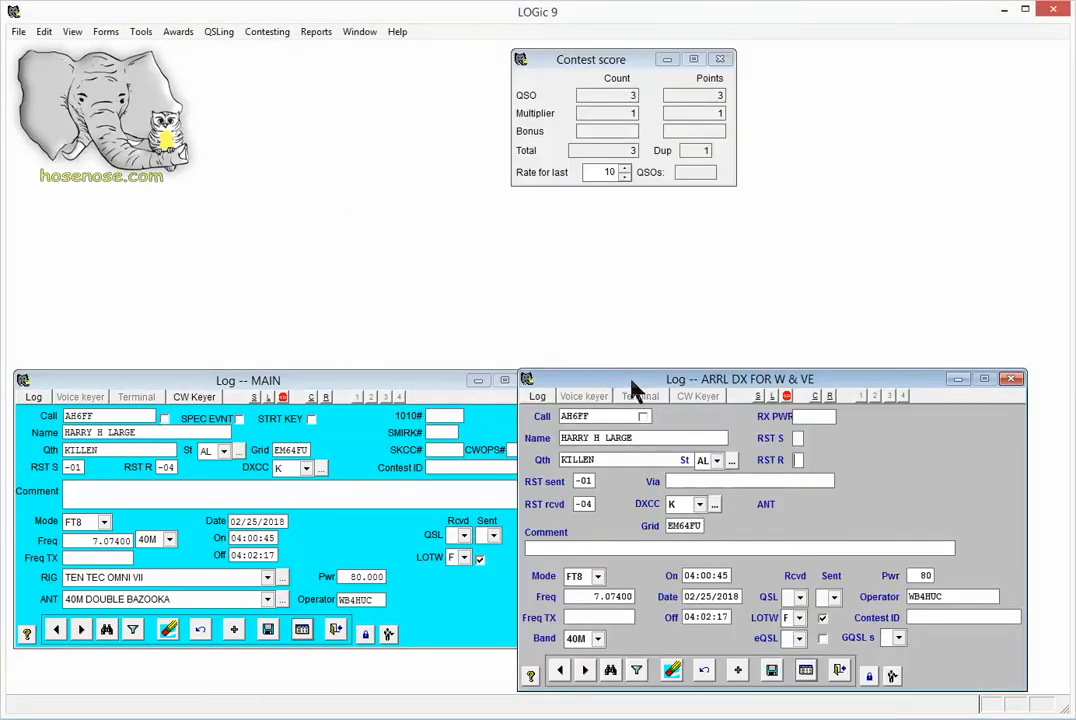
left_click_drag(632, 383, 670, 380)
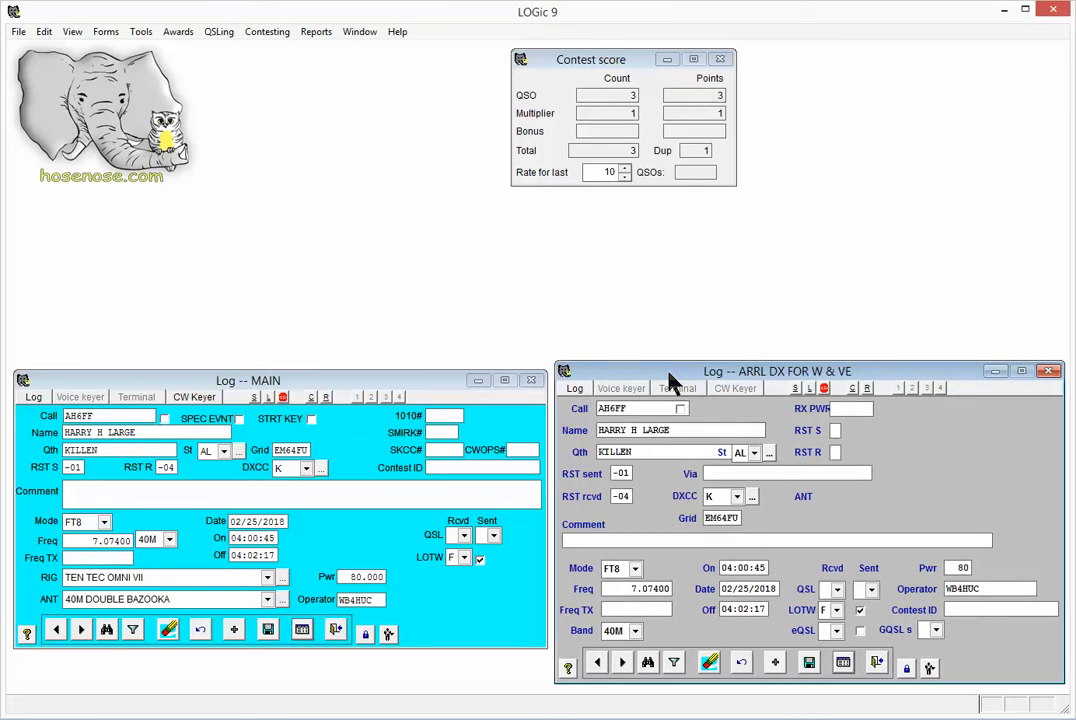
left_click(720, 60)
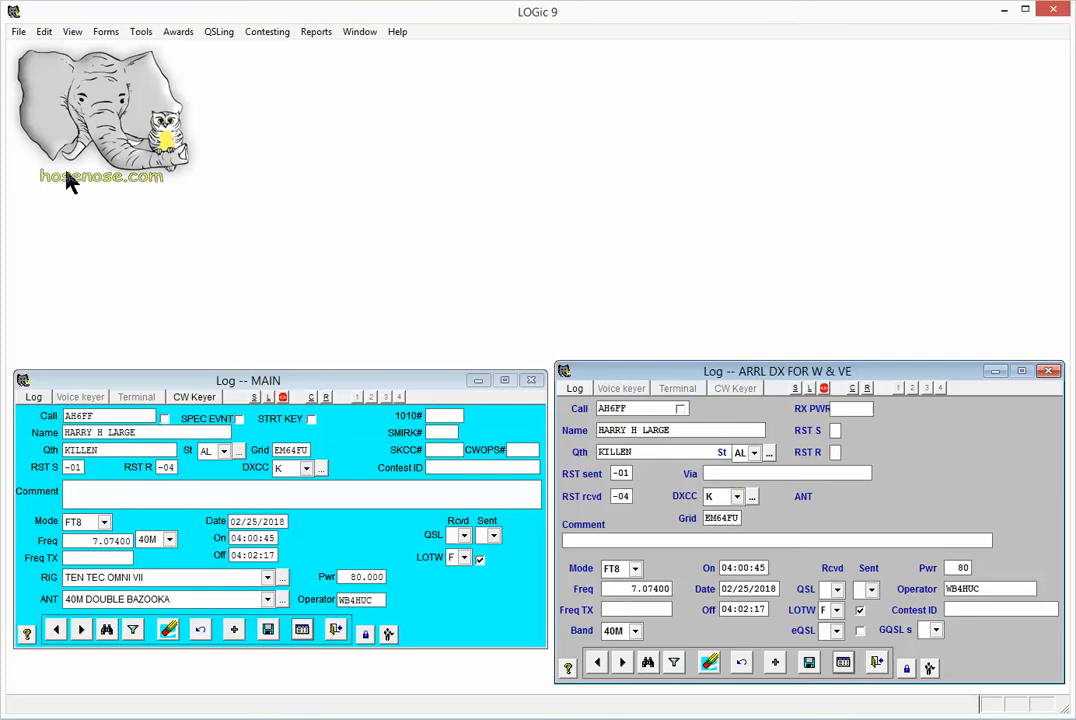
Open the ARRL DX FOR NON-W & VE contest form and close its contest score window
left_click(104, 33)
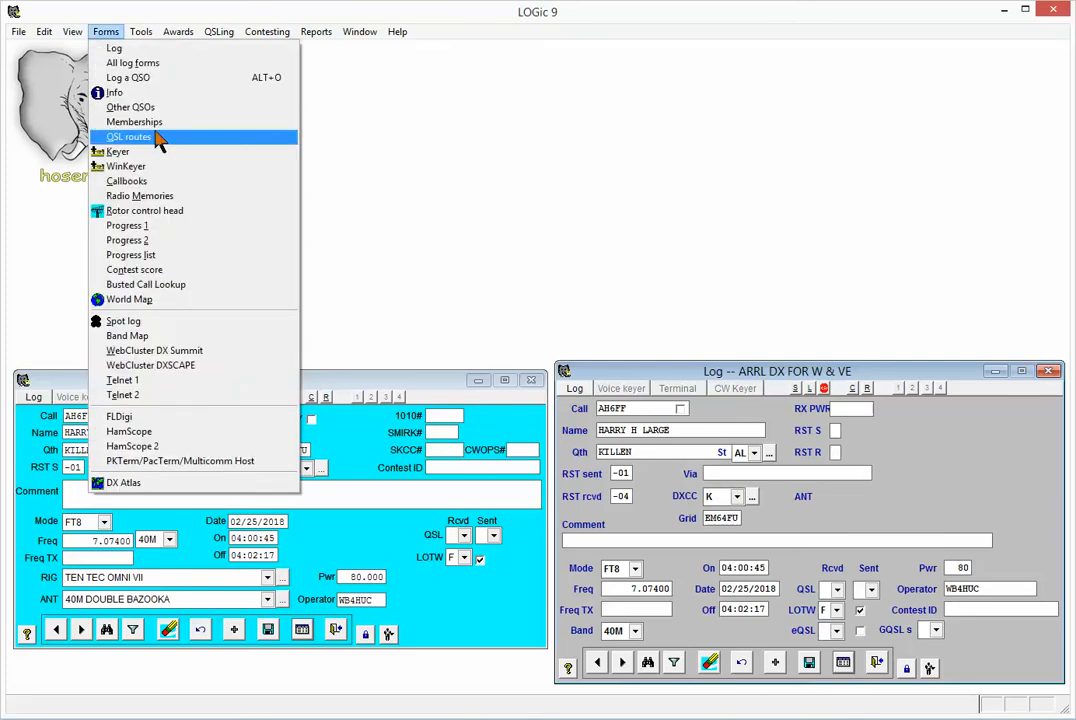
left_click(132, 63)
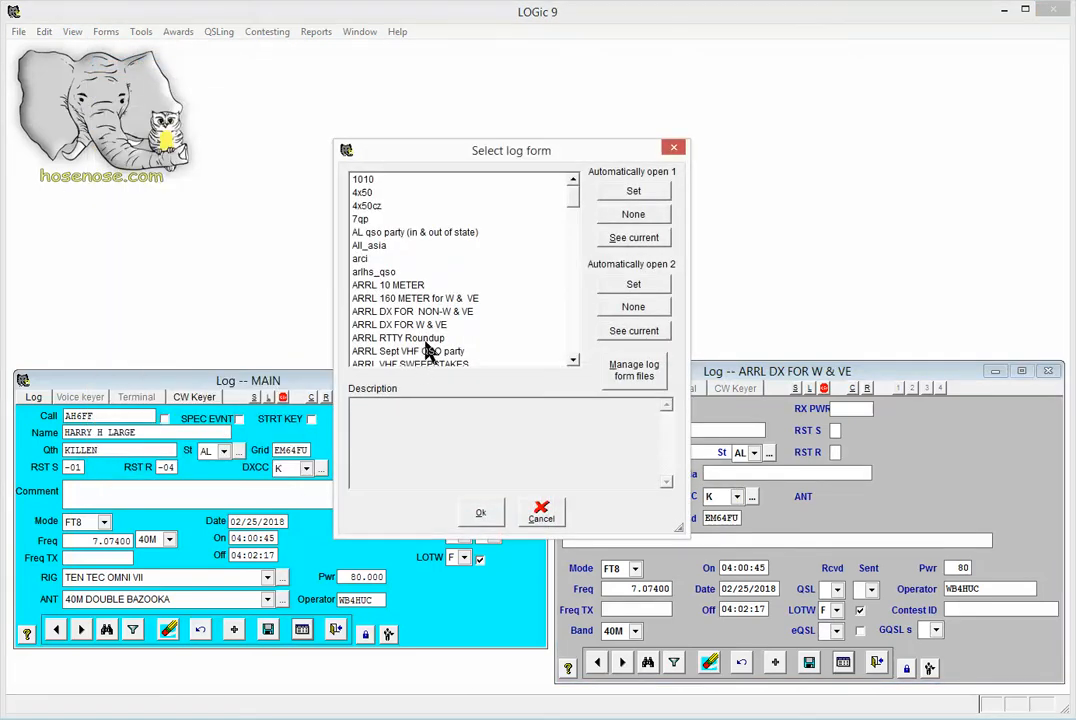
left_click(441, 312)
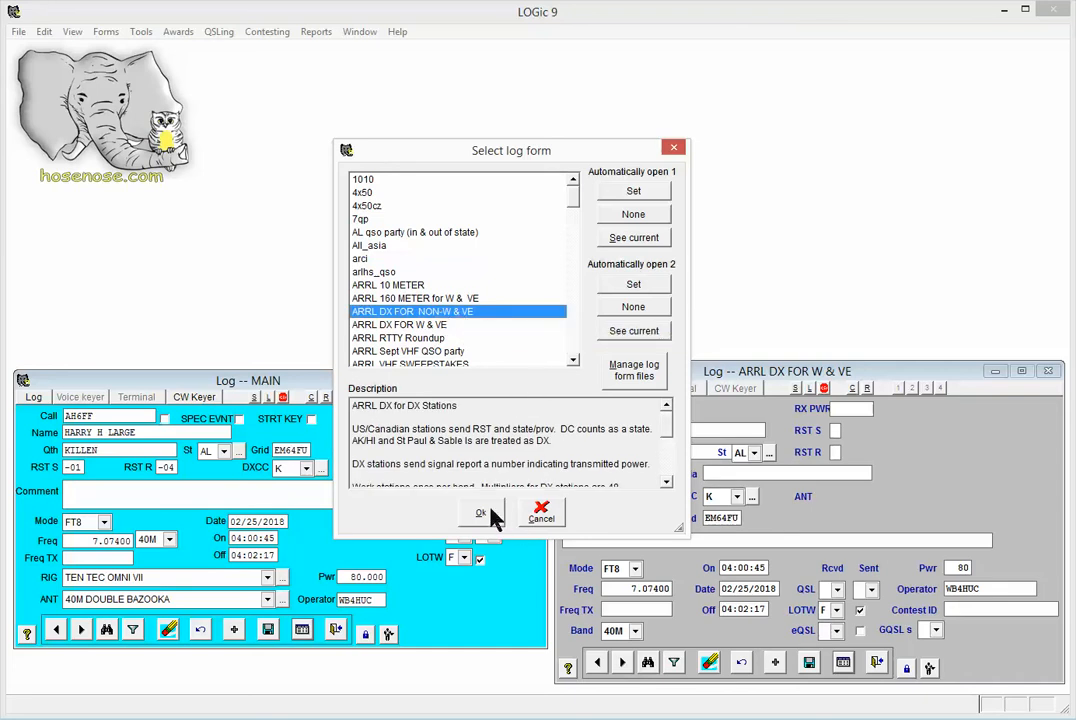
left_click(482, 512)
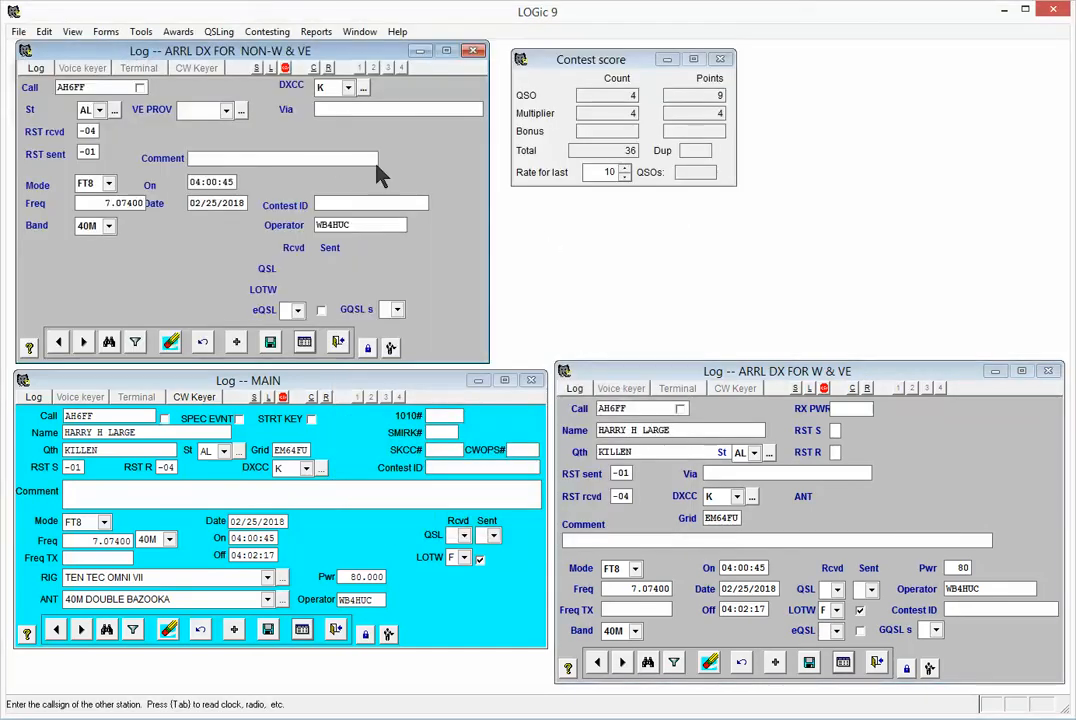
left_click(719, 59)
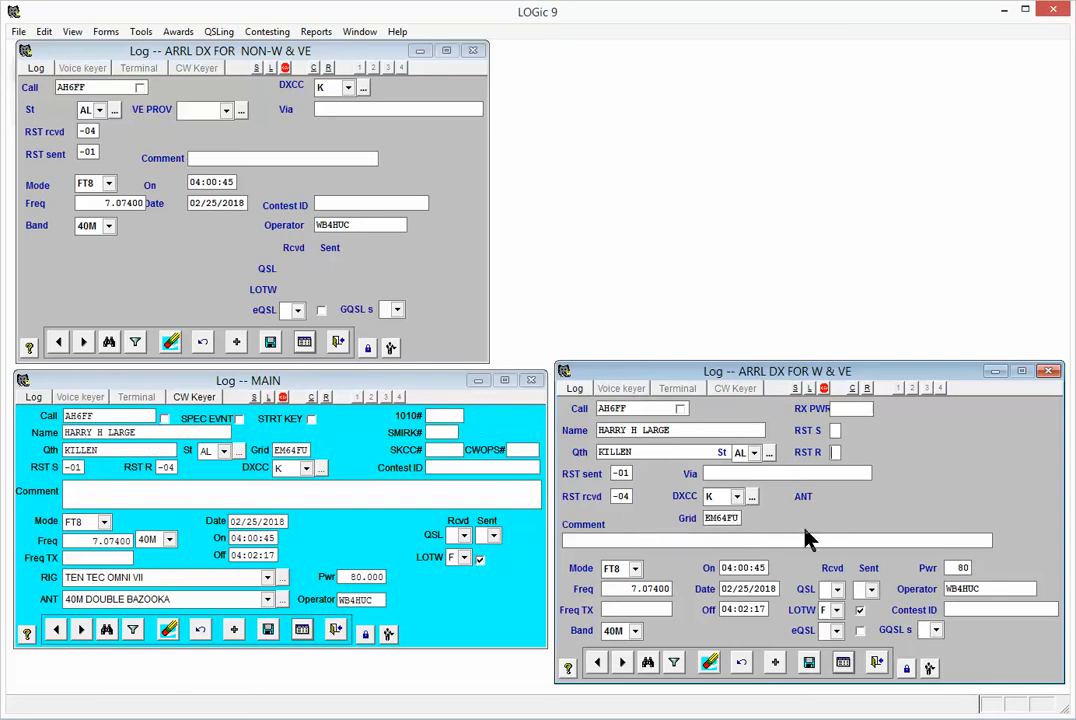
Unlock the ARRL DX FOR W & VE form for layout editing and reposition it clear of the screen edges
left_click(909, 672)
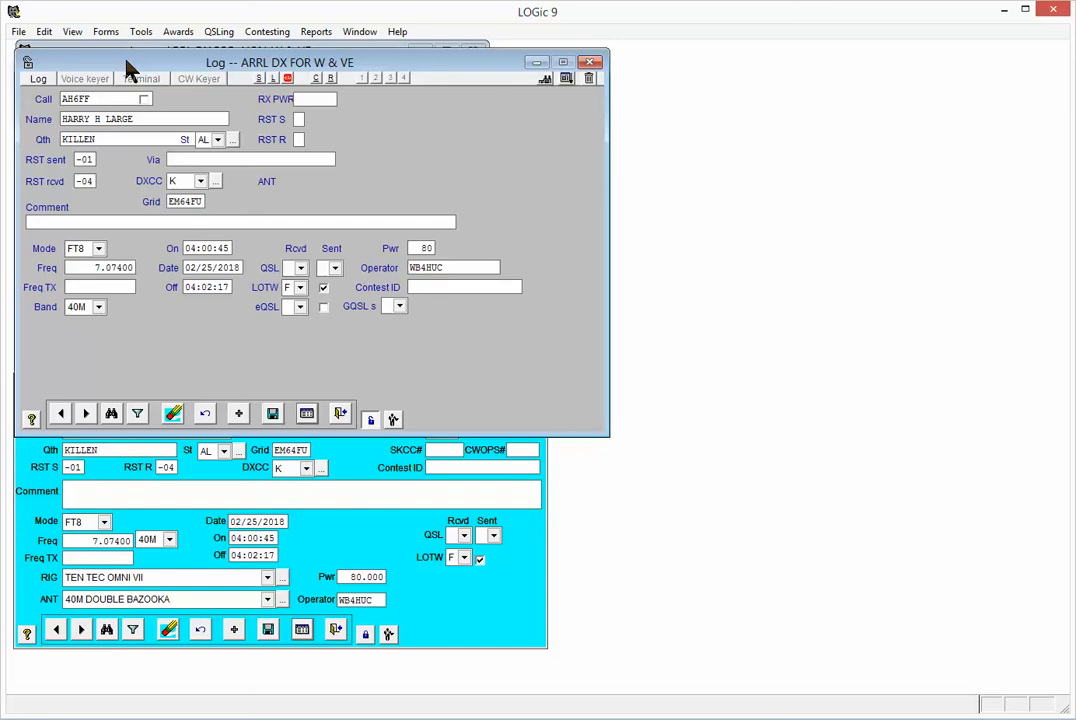
left_click_drag(127, 63, 566, 143)
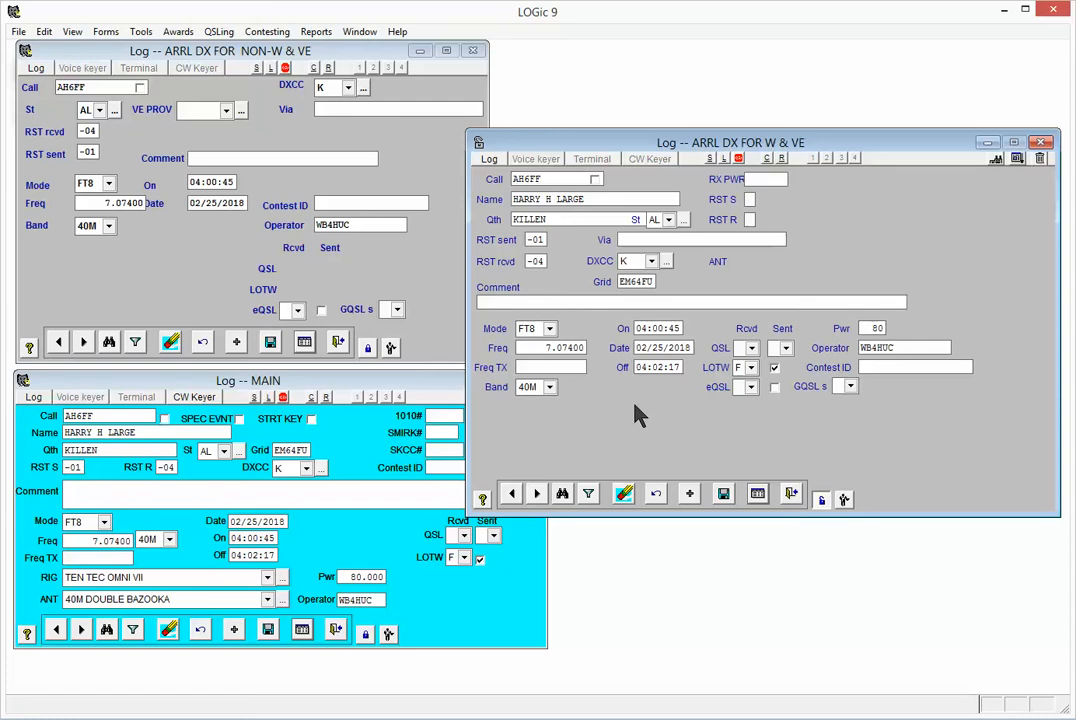
left_click_drag(612, 141, 488, 143)
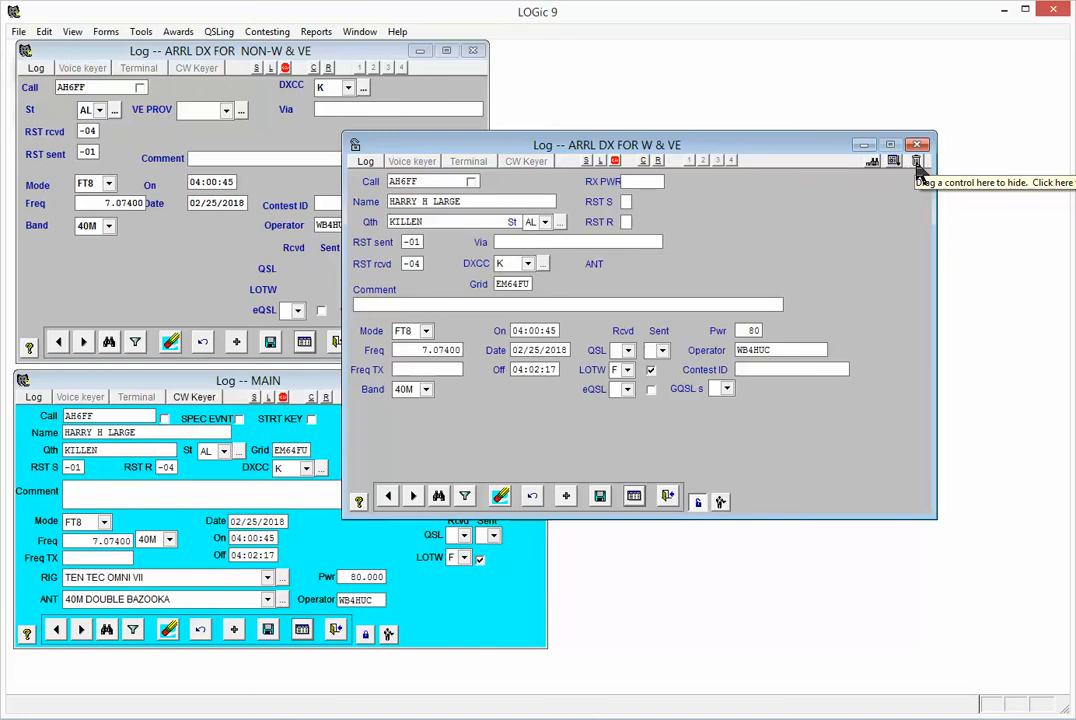
left_click_drag(811, 146, 680, 140)
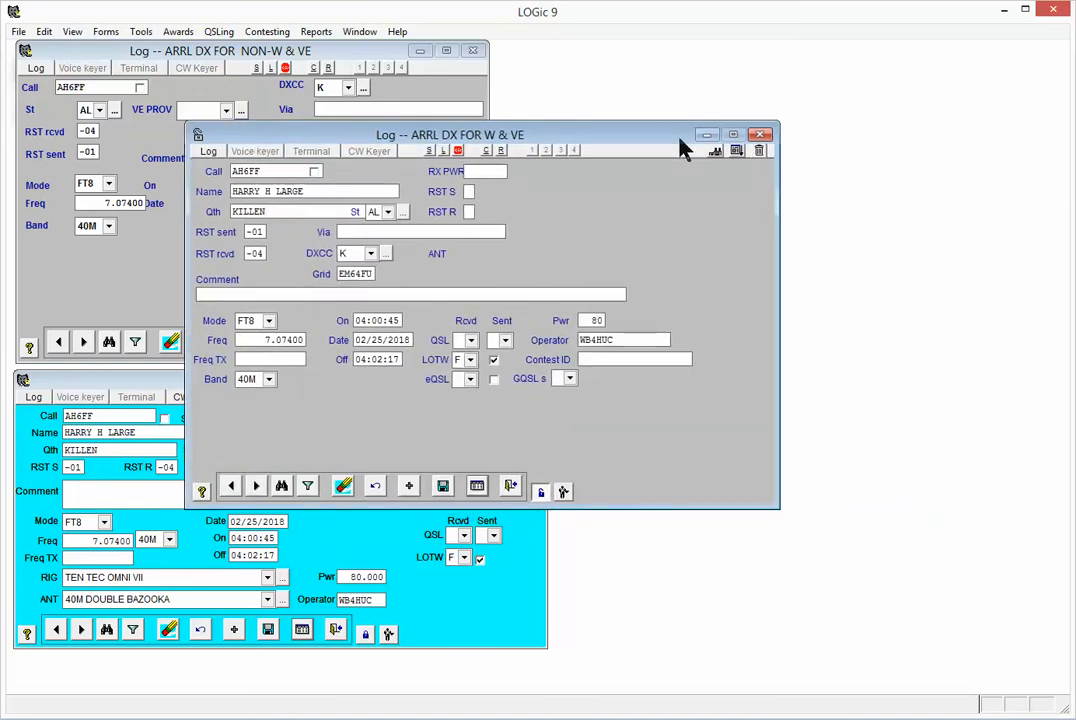
Look through the list of hidden controls for the ARRL DX FOR W & VE form without unhiding any
left_click(762, 154)
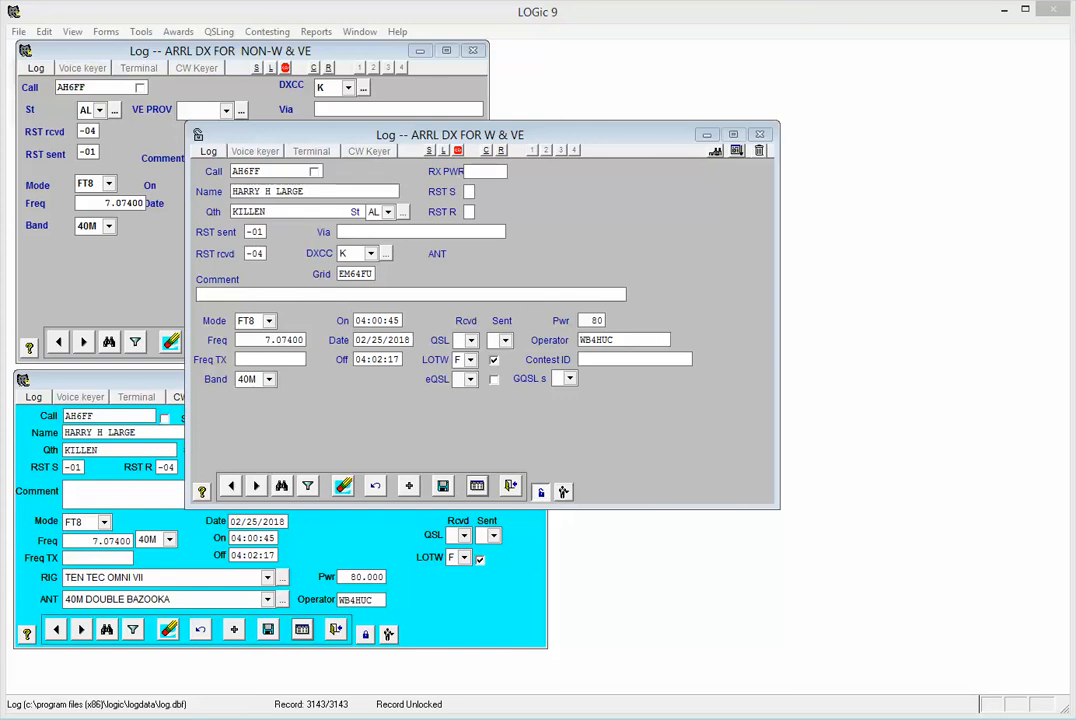
left_click_drag(948, 236, 885, 158)
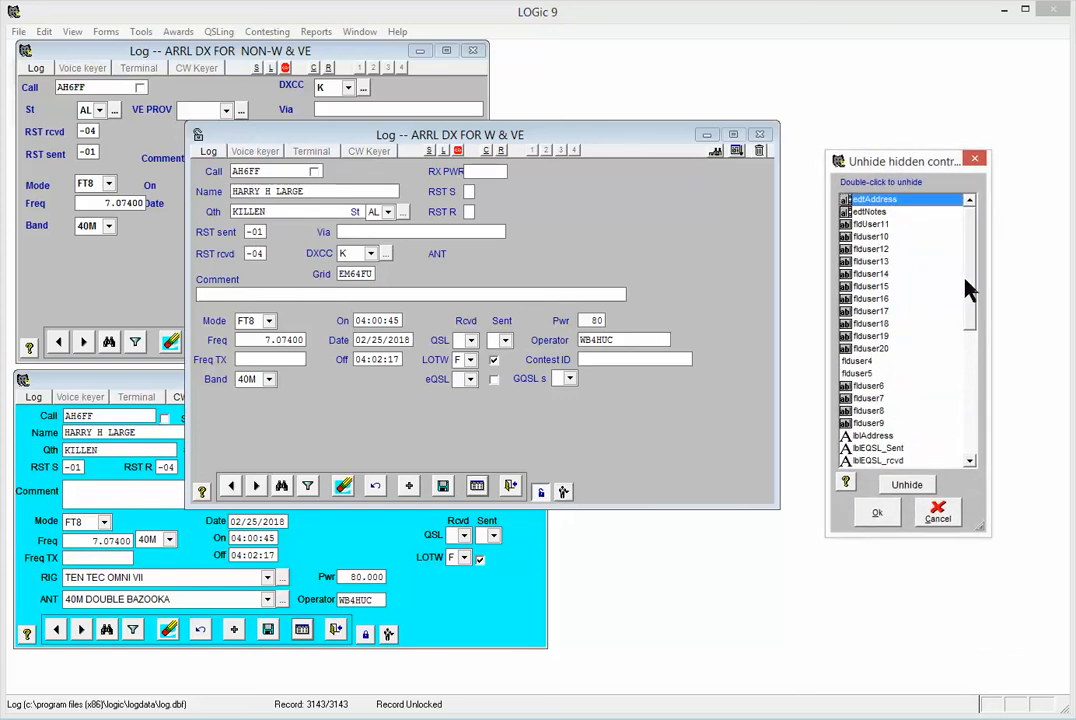
left_click_drag(968, 288, 984, 439)
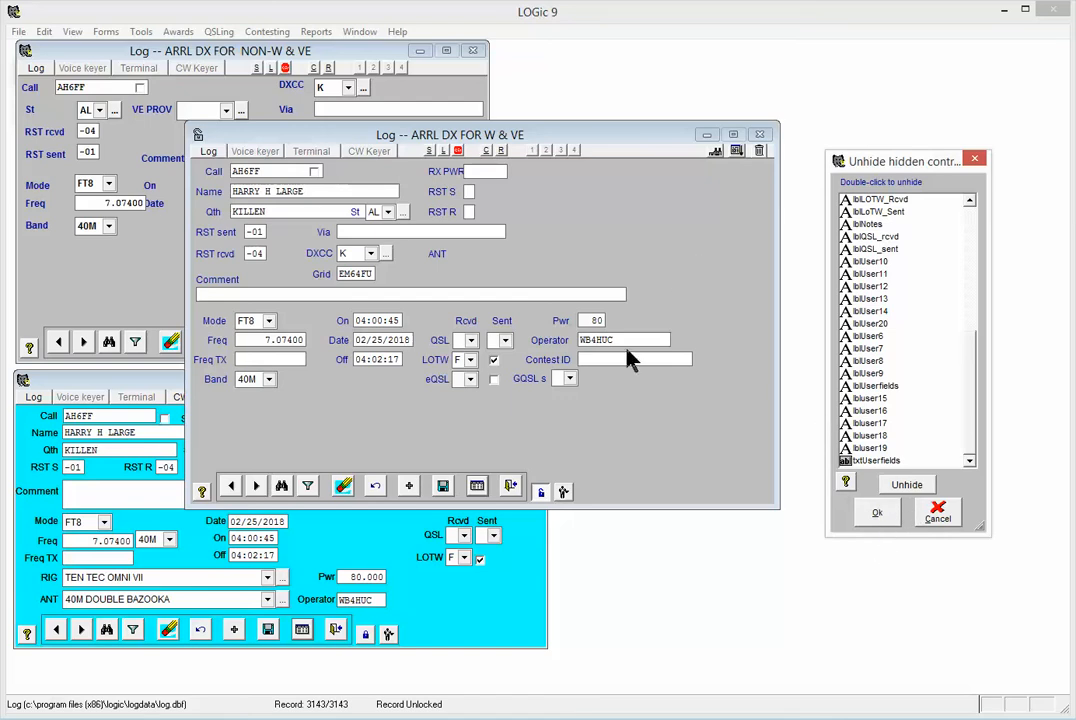
left_click(938, 513)
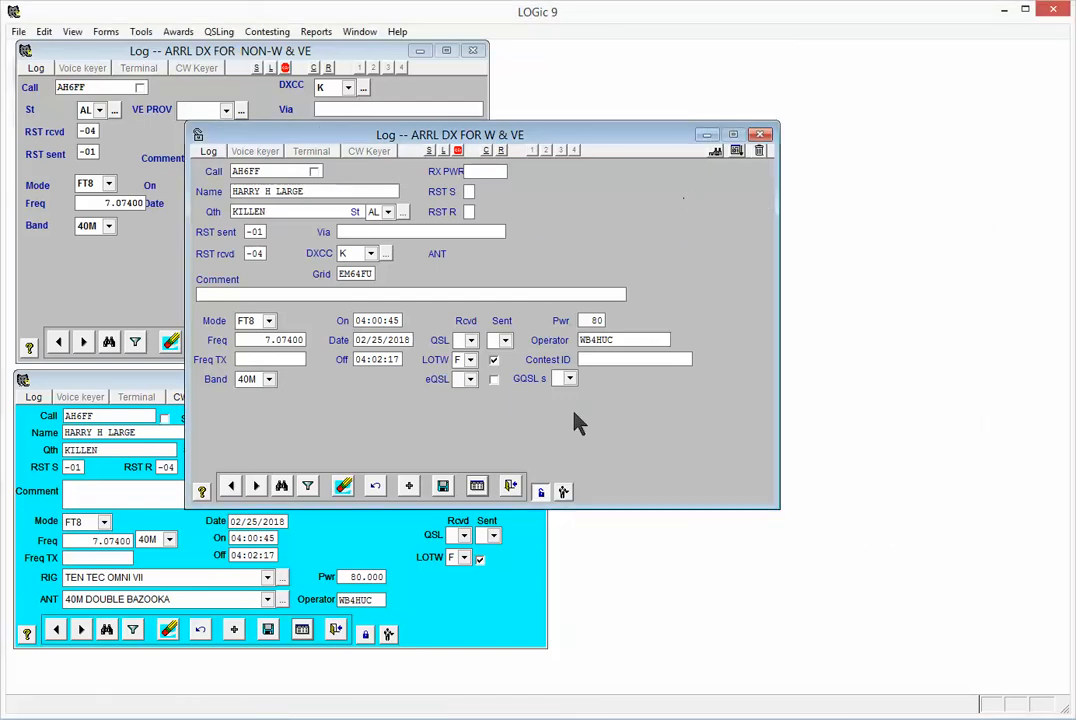
Hide the eQSL label, received field and sent checkbox on the ARRL DX FOR W & VE form
left_click(460, 380)
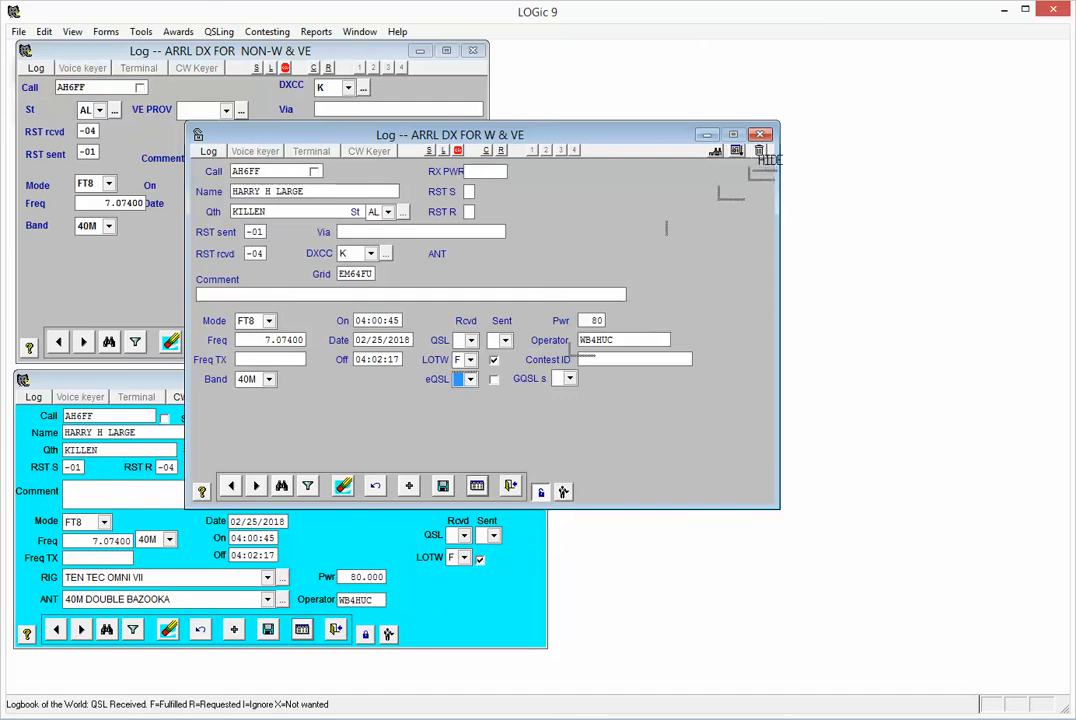
left_click(759, 151)
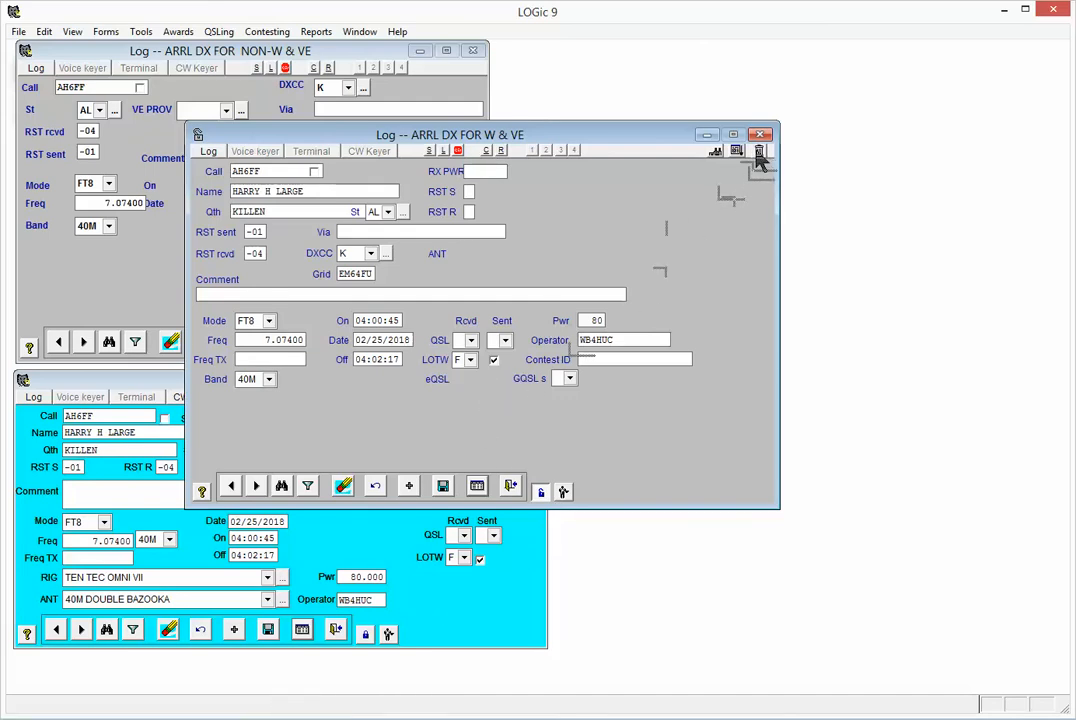
left_click(437, 384)
left_click(759, 151)
Review the full list of hidden controls for the ARRL DX FOR W & VE form without unhiding any
left_click(715, 151)
left_click_drag(677, 214, 659, 186)
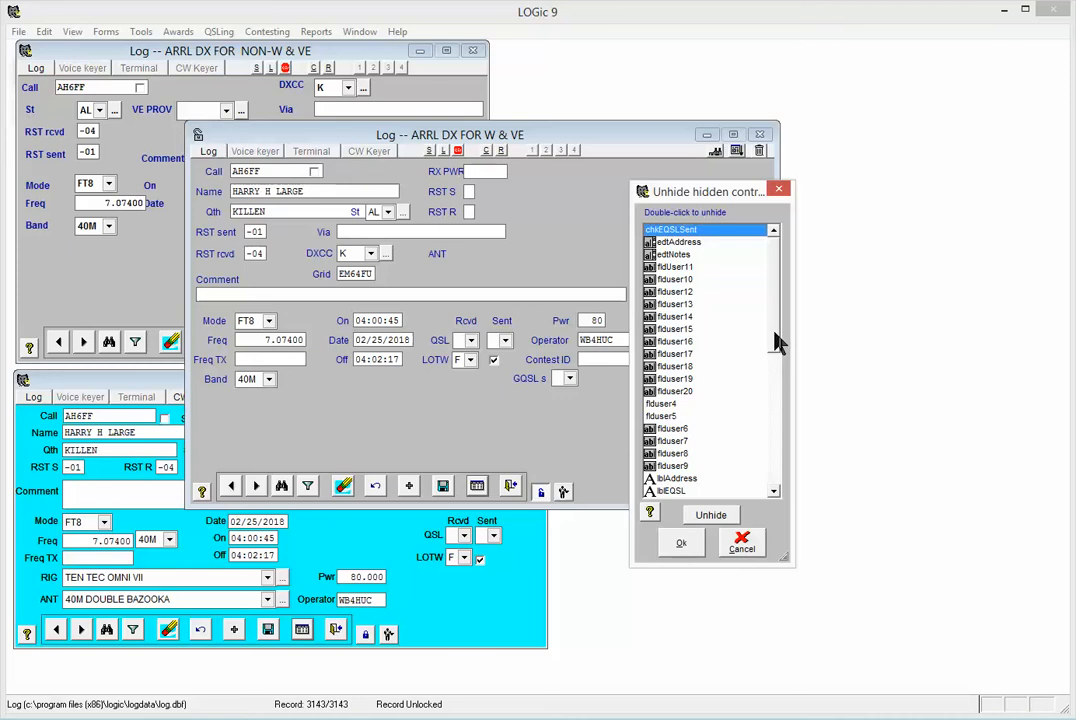
left_click_drag(774, 343, 785, 313)
left_click_drag(773, 353, 792, 492)
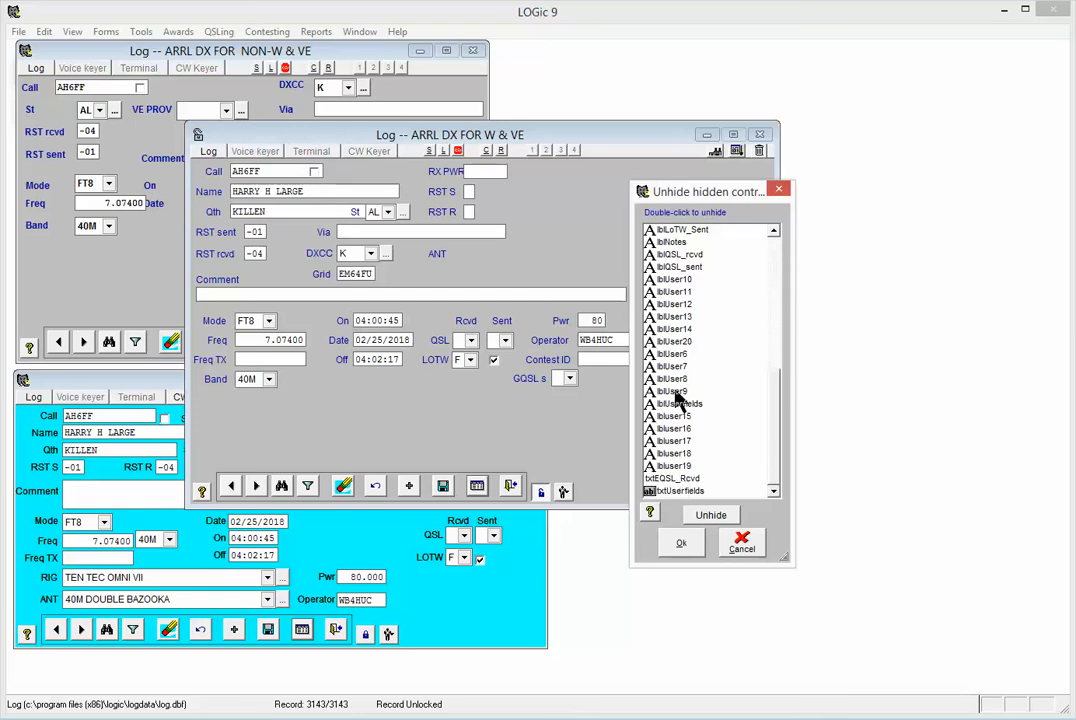
left_click(742, 543)
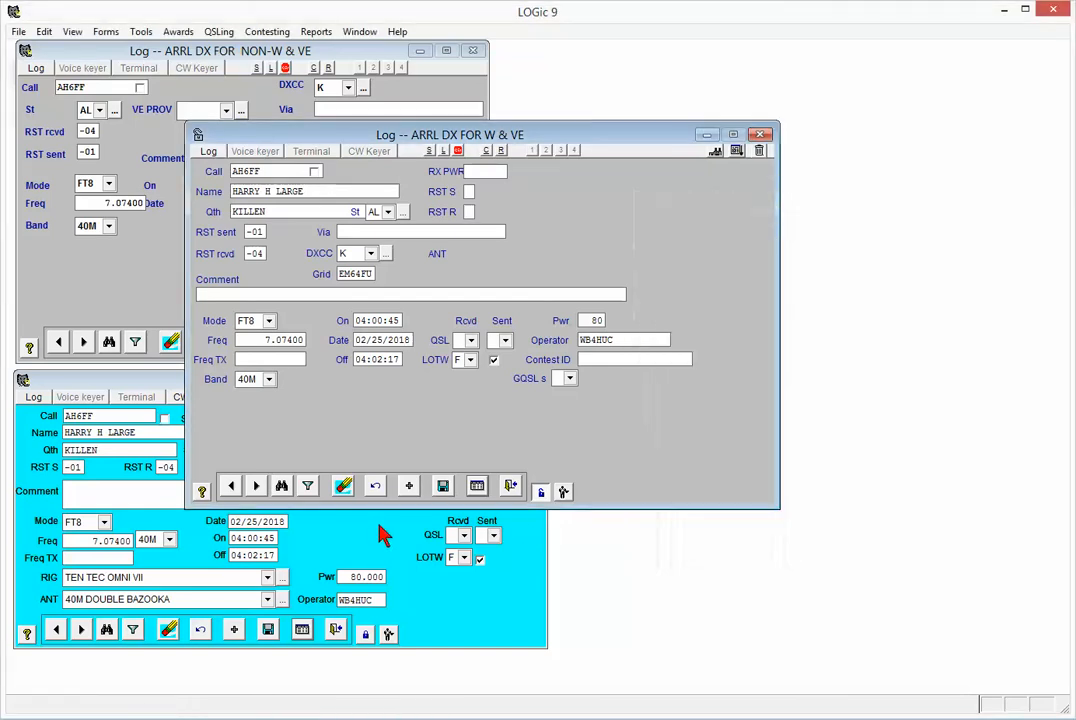
Hide the GQSL s label and its field on the ARRL DX FOR W & VE form
left_click(557, 381)
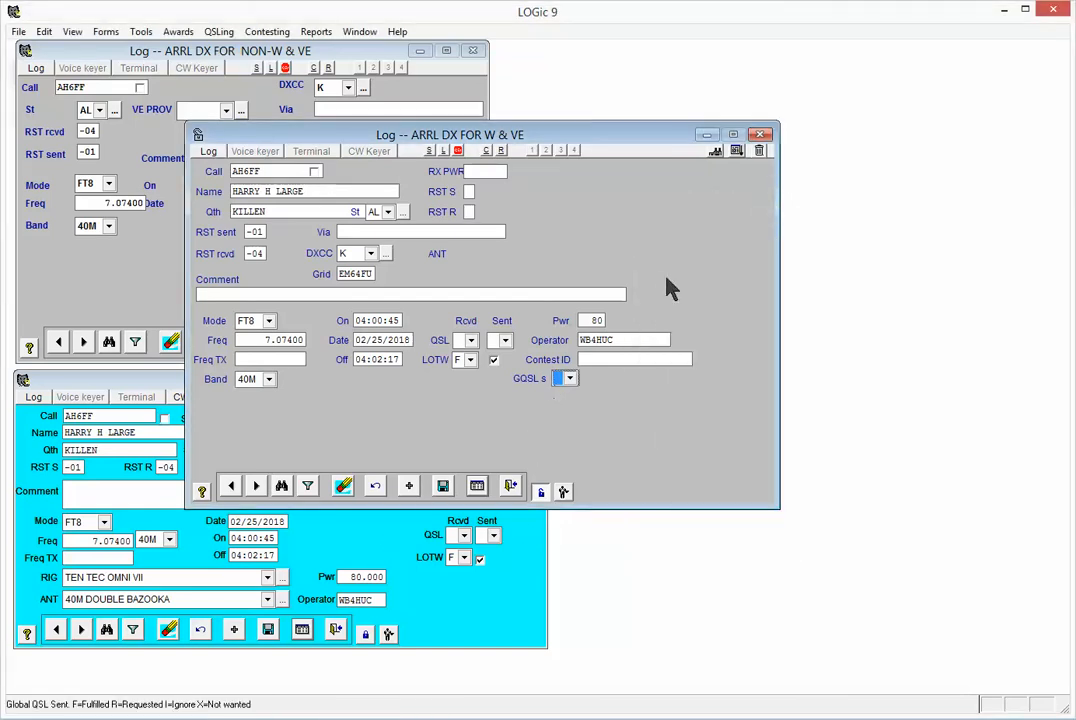
left_click(759, 150)
left_click(759, 150)
Hide the QSL label, the QSL received and sent fields, and the Rcvd and Sent headings above them
left_click(460, 342)
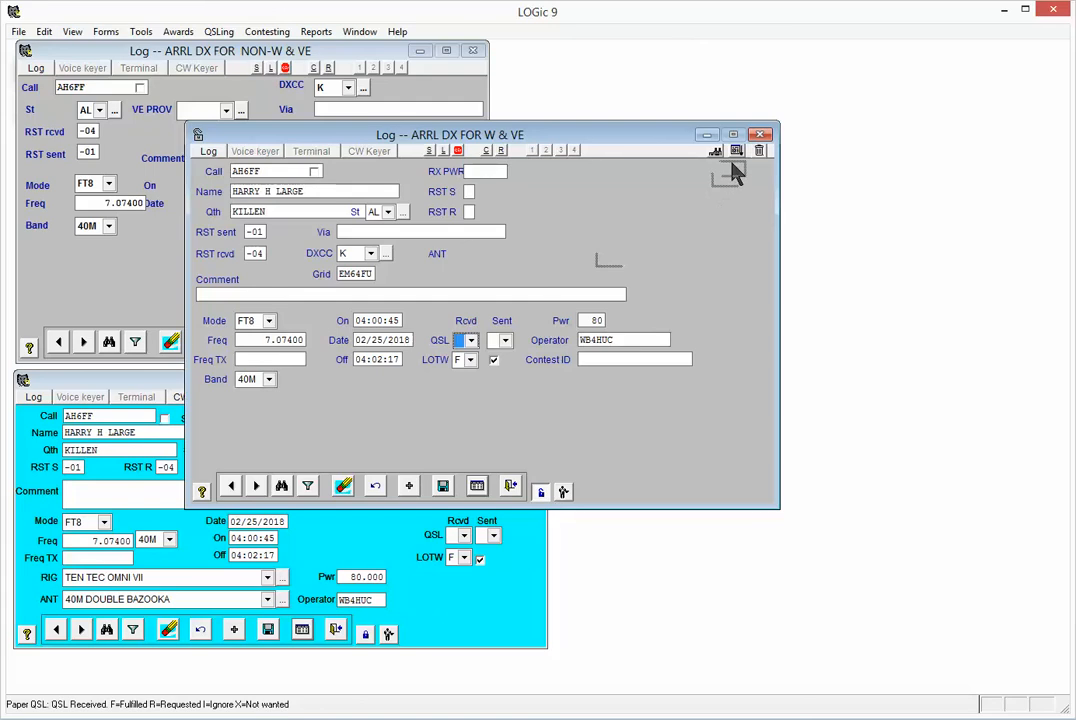
left_click(759, 150)
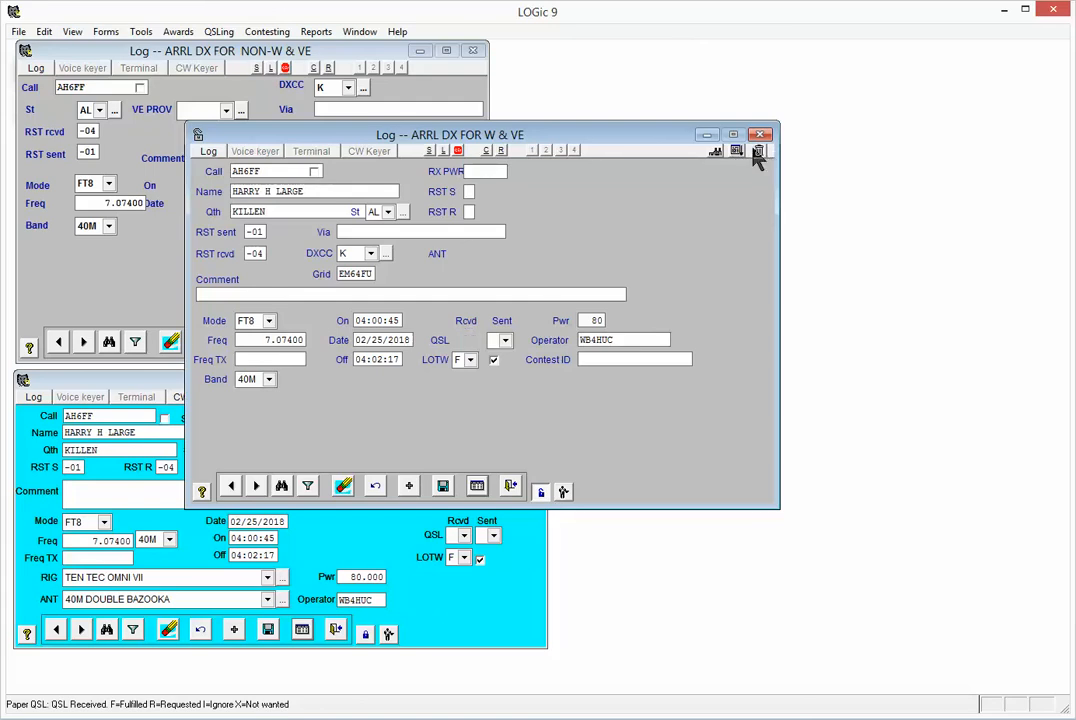
left_click(493, 340)
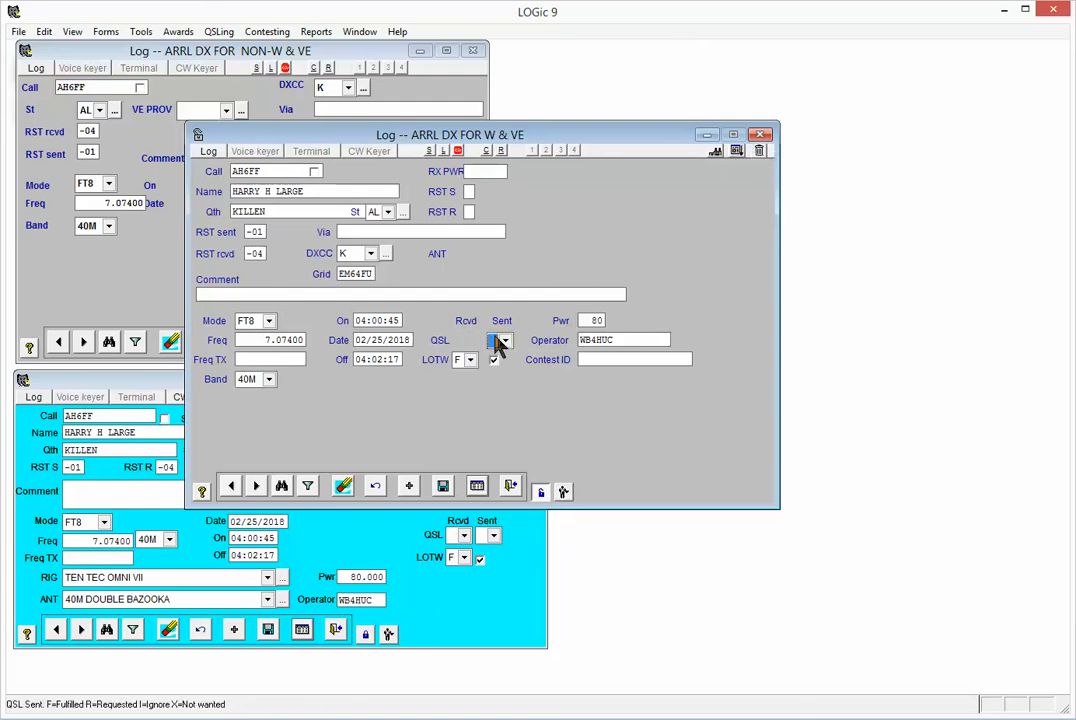
left_click(758, 152)
left_click_drag(466, 320, 758, 151)
left_click_drag(502, 325, 758, 152)
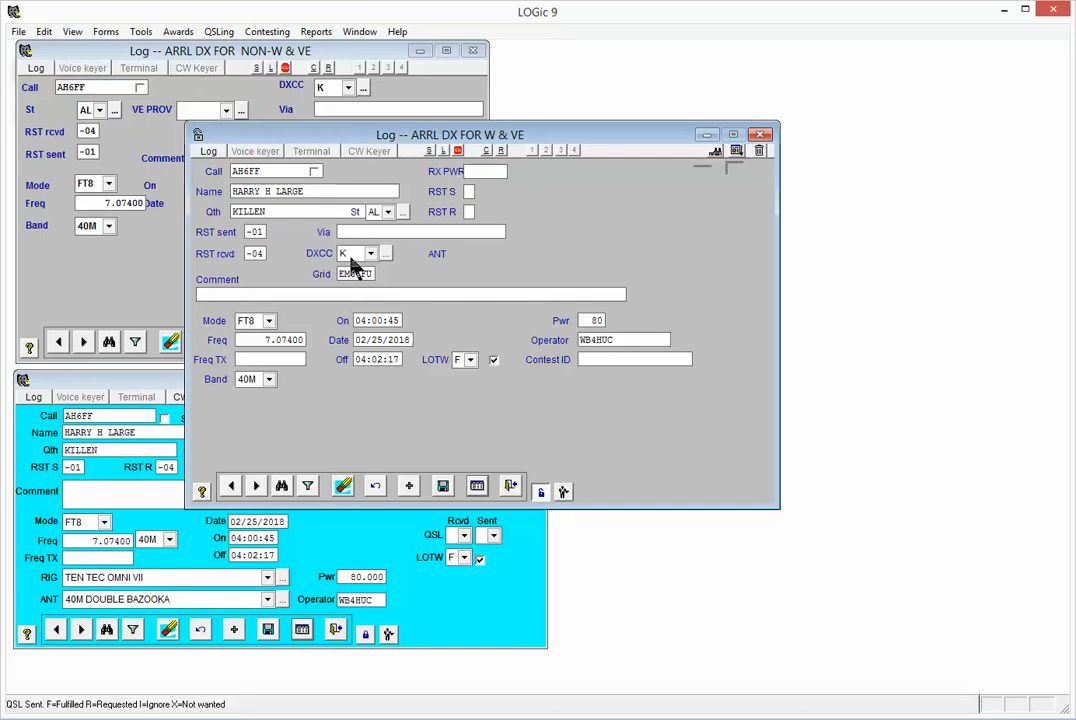
Hide the Grid label and field, and the RST sent and RST rcvd labels
left_click_drag(355, 274, 760, 152)
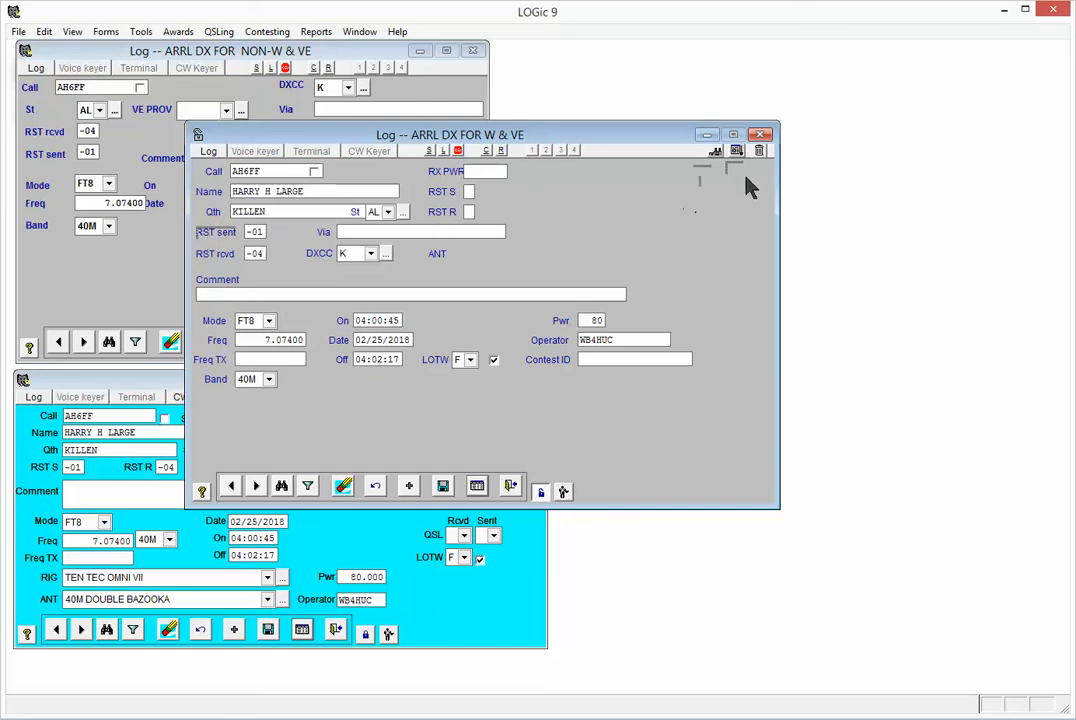
left_click_drag(753, 157, 758, 151)
left_click_drag(211, 252, 757, 150)
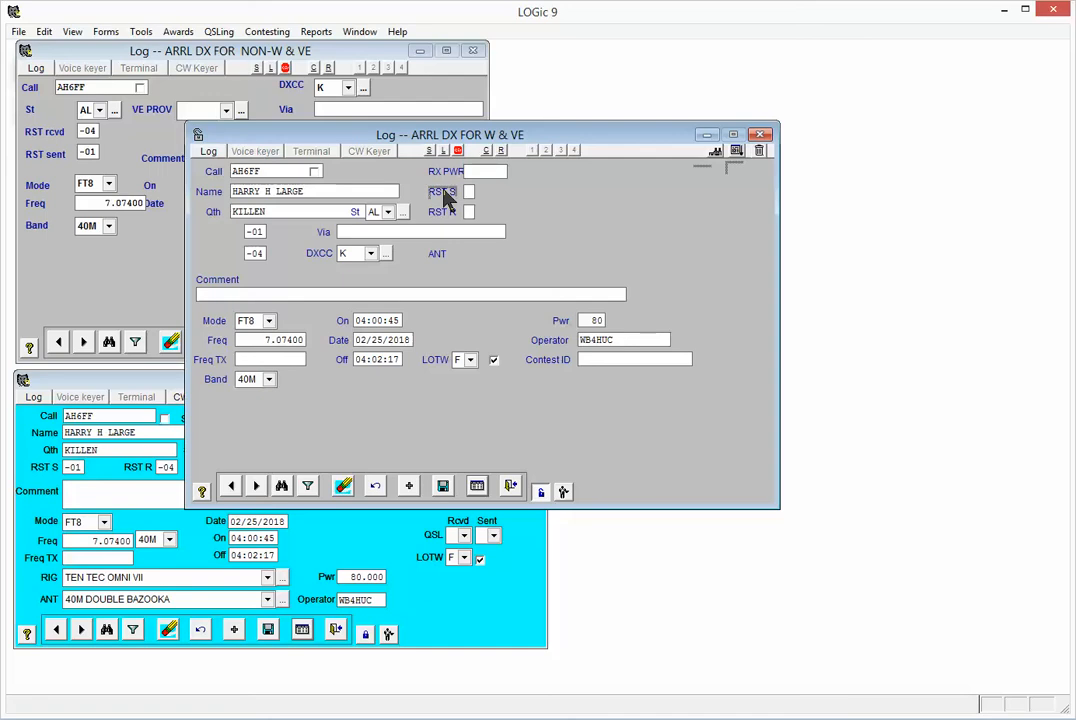
Move the RST S and RST R labels beside the sent and received report fields, and hide their two empty user-defined boxes
left_click_drag(447, 197, 213, 238)
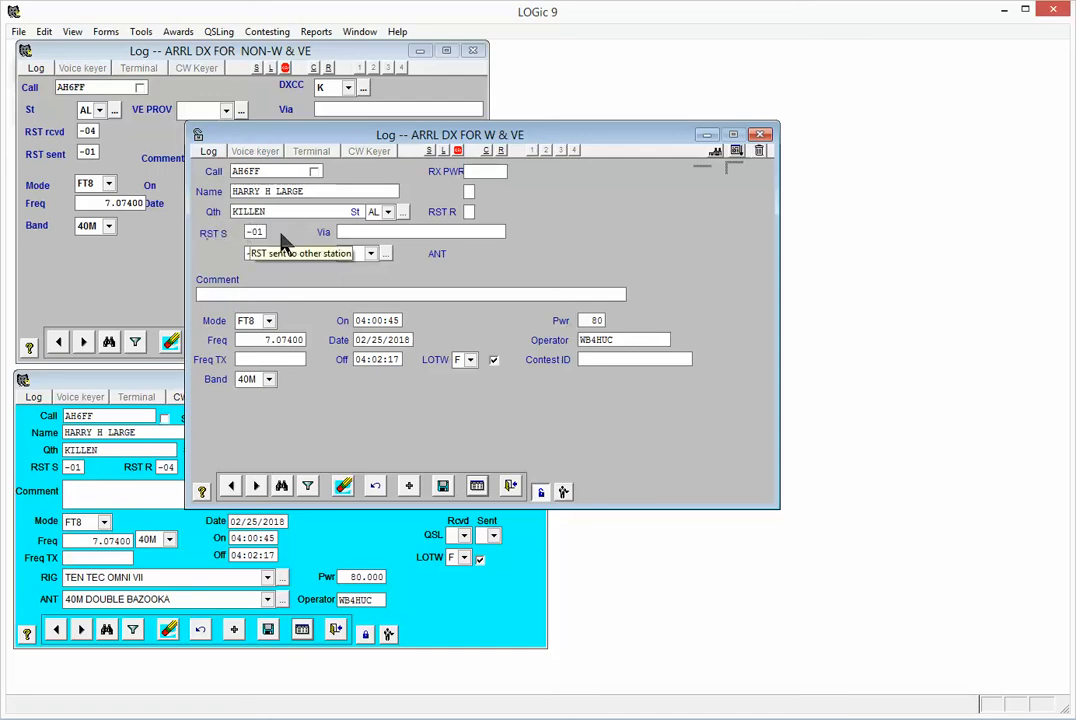
left_click_drag(443, 210, 215, 250)
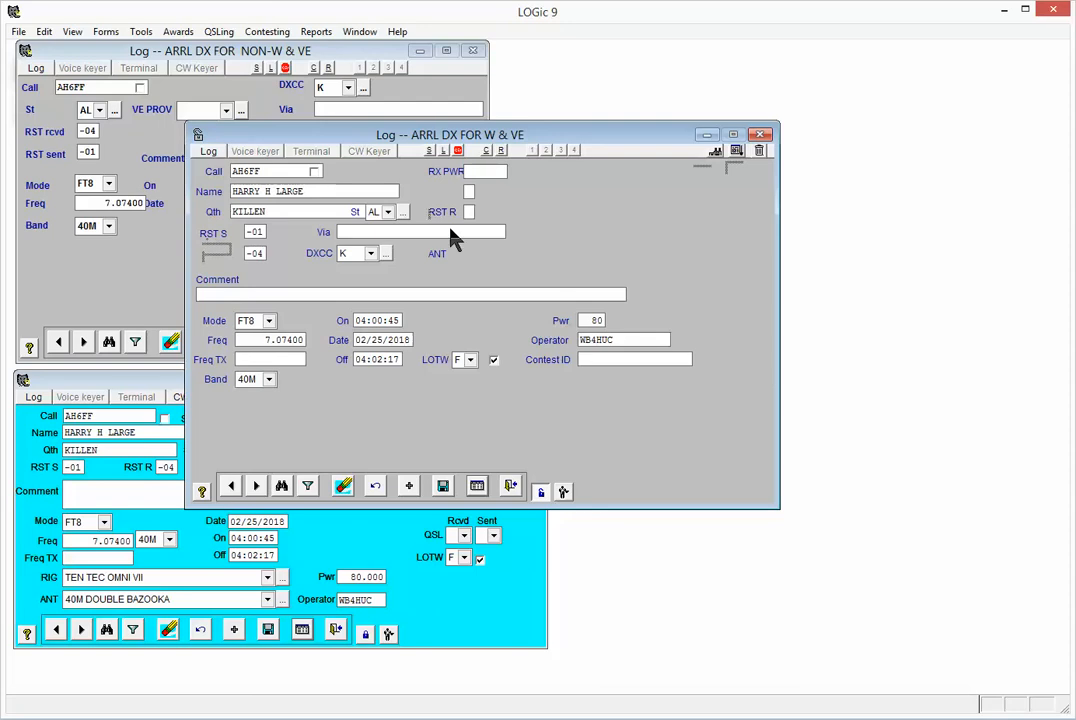
mouse_move(470, 189)
left_mouse_down()
mouse_move(741, 187)
mouse_move(759, 158)
left_mouse_up()
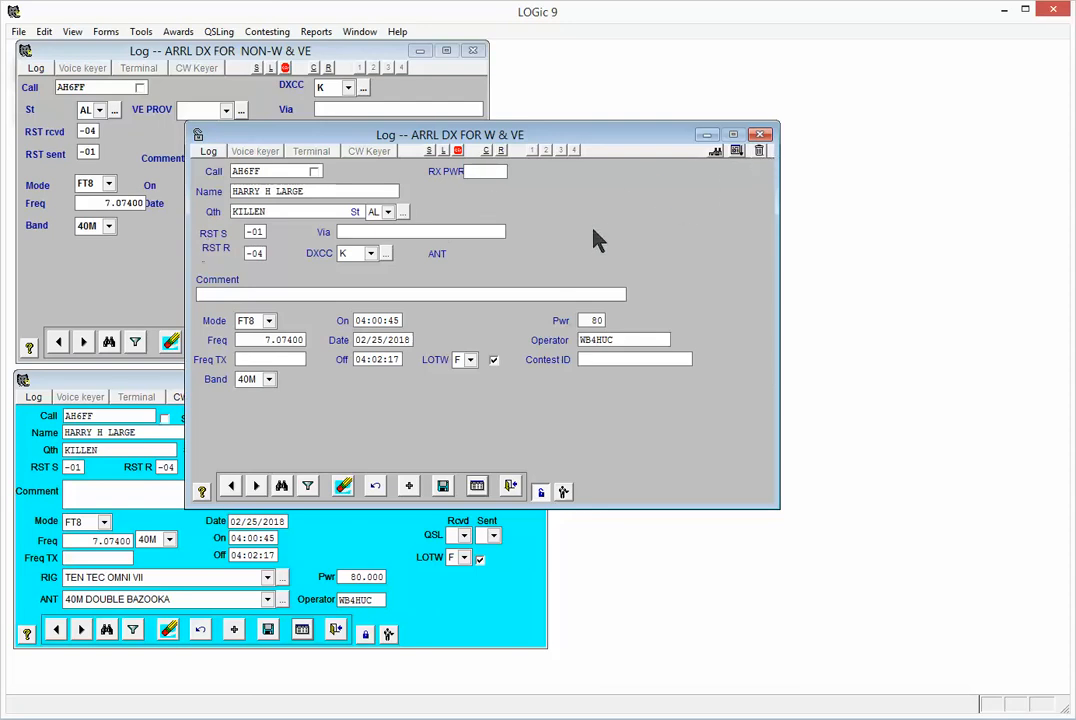
Hide the state selector and its St label next to the Qth field
left_click(374, 213)
left_click(760, 151)
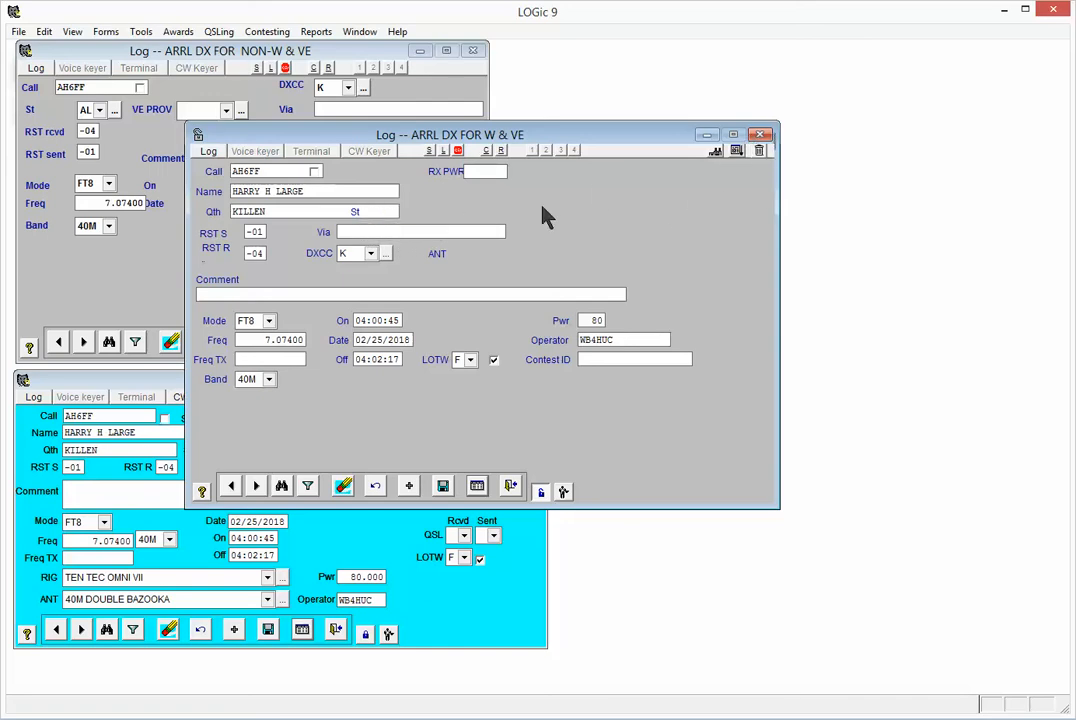
left_click(355, 212)
left_click(759, 151)
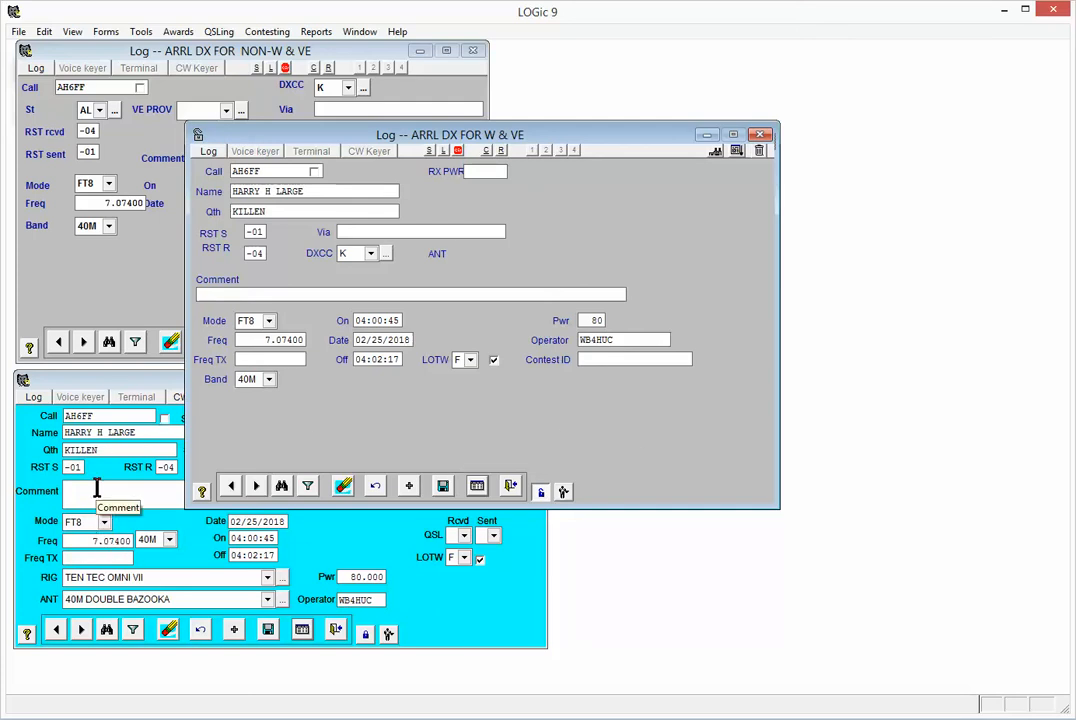
Compare the user-defined field setups of the MAIN form and the ARRL DX FOR W & VE form to see the RIG and ANT field numbers
left_click(347, 535)
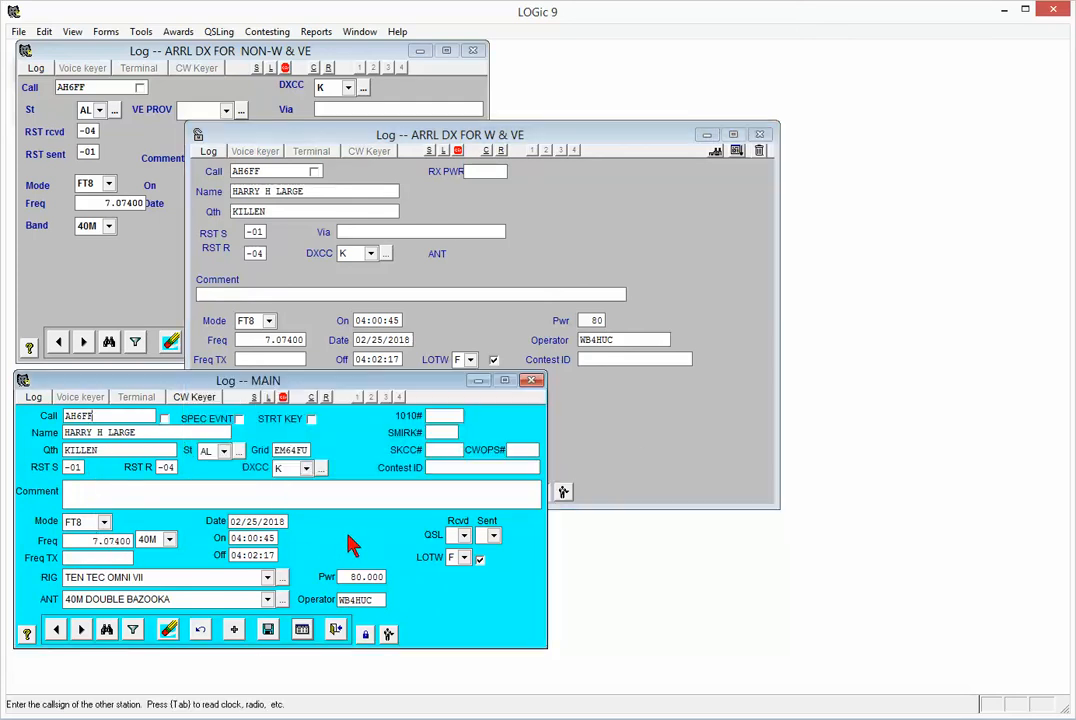
left_click(389, 638)
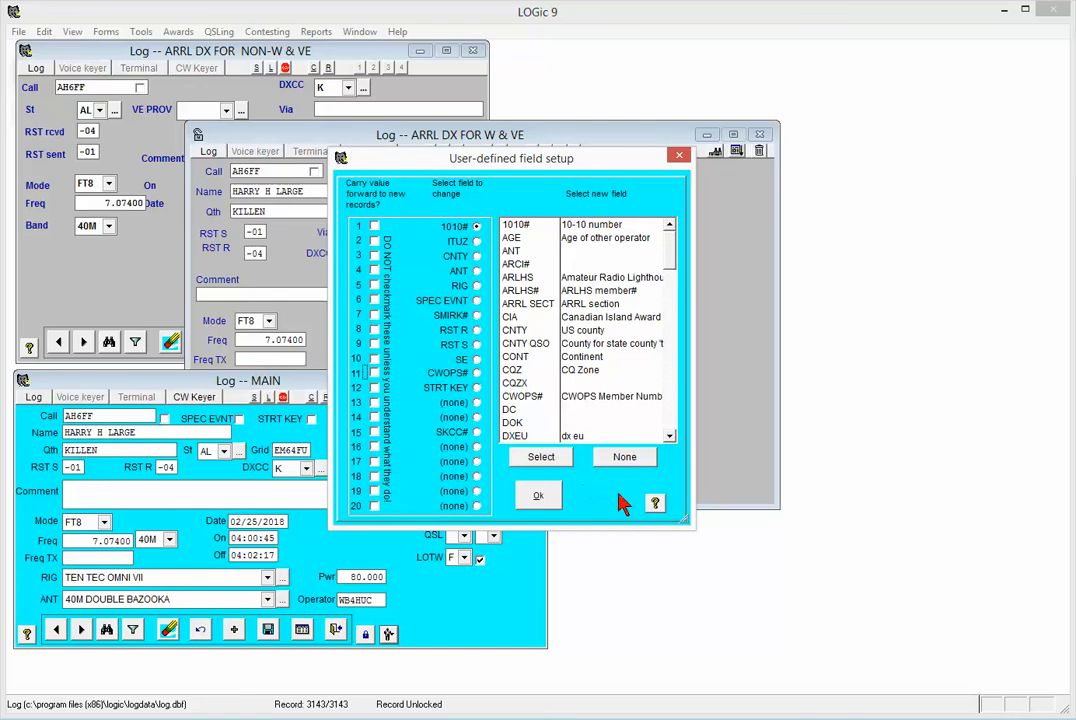
left_click(540, 494)
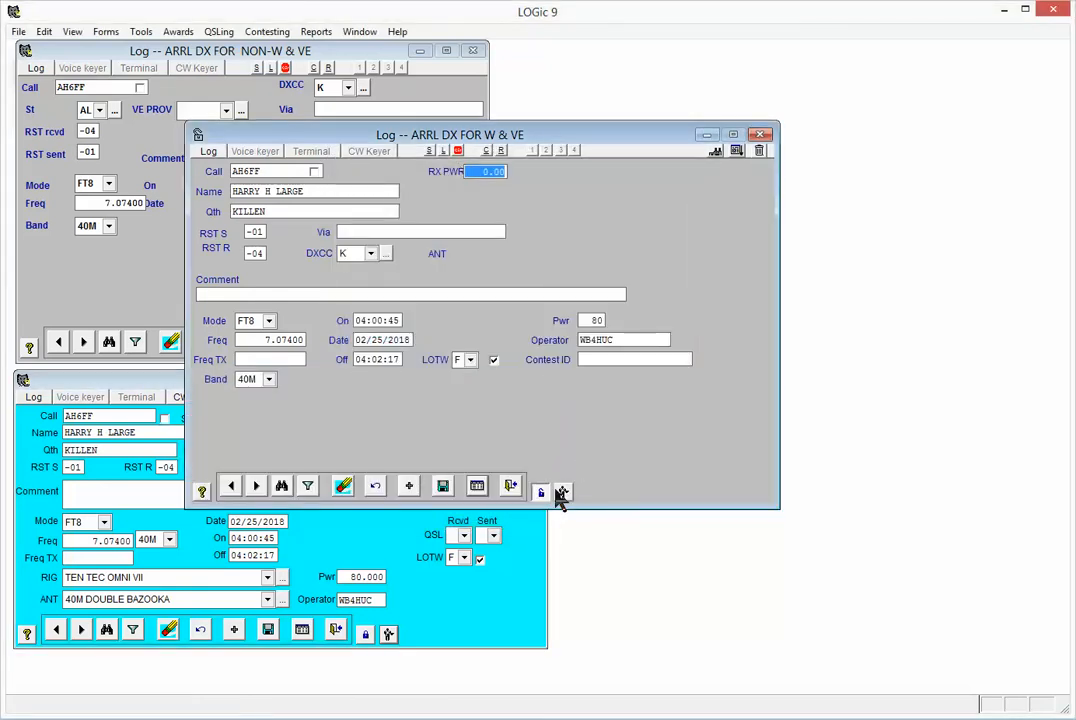
left_click(563, 493)
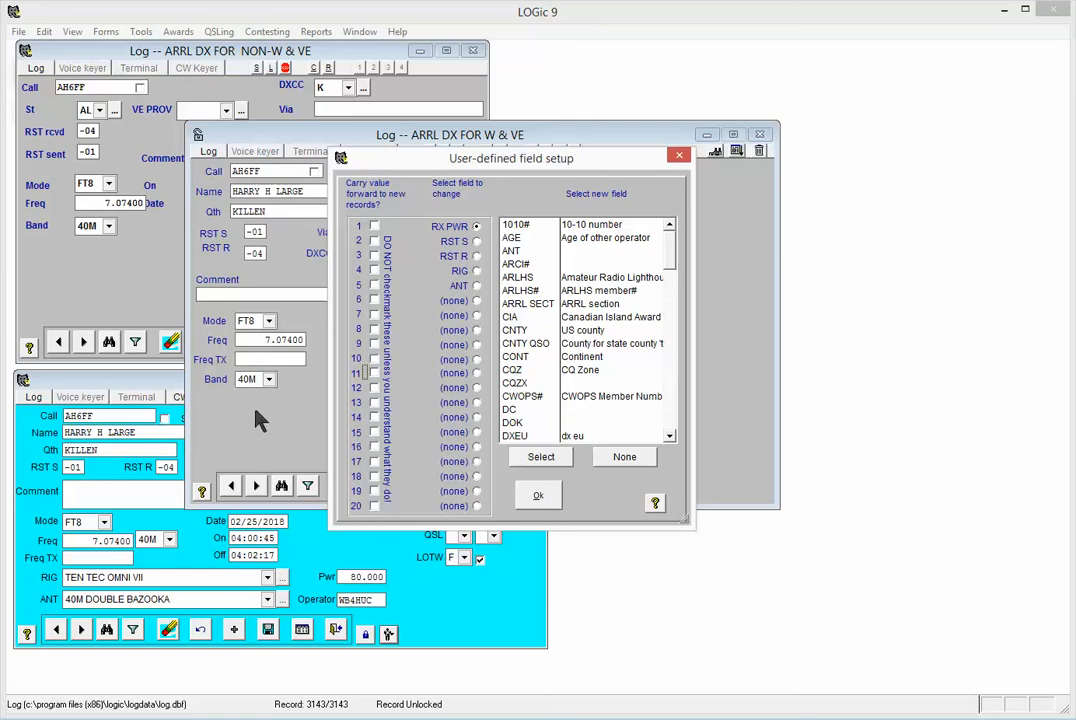
left_click(539, 499)
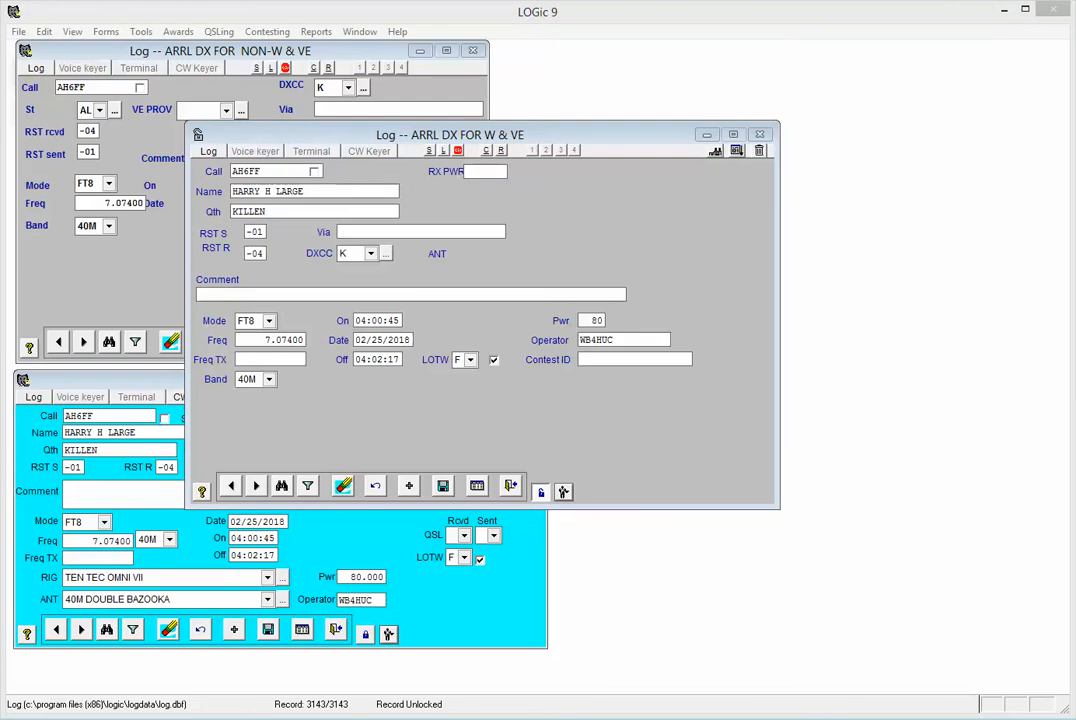
Unhide the flduser4 and flduser5 controls on the ARRL DX FOR W & VE form, and check the remaining hidden controls before accepting
left_click_drag(1064, 360, 853, 139)
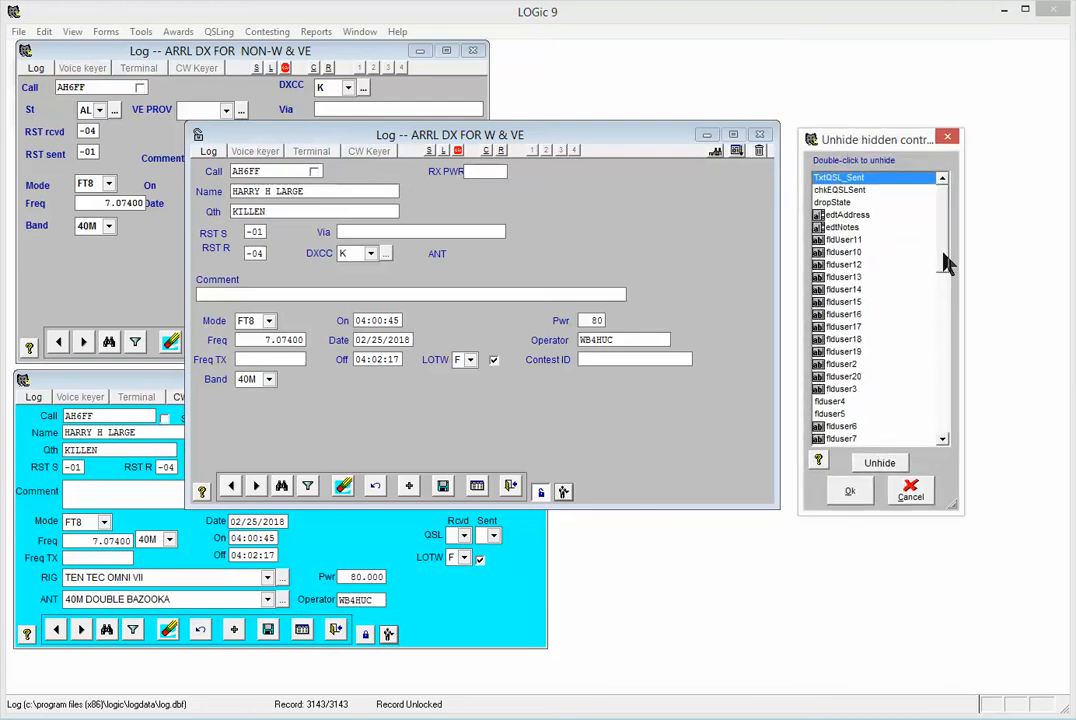
left_click(830, 403)
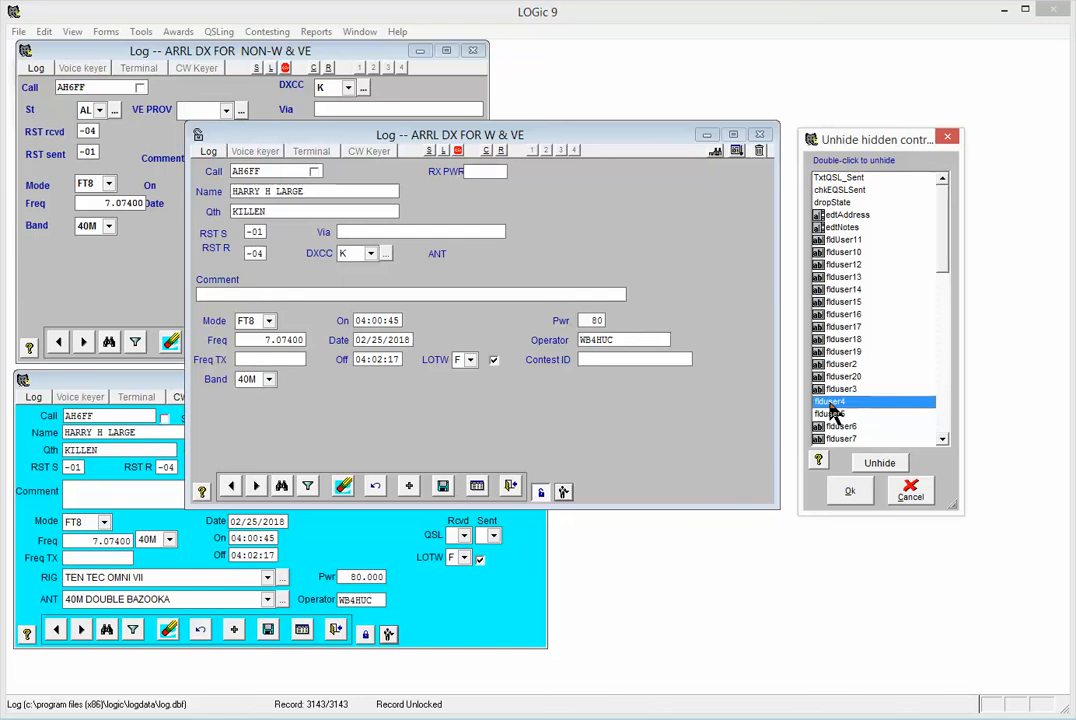
left_click(877, 465)
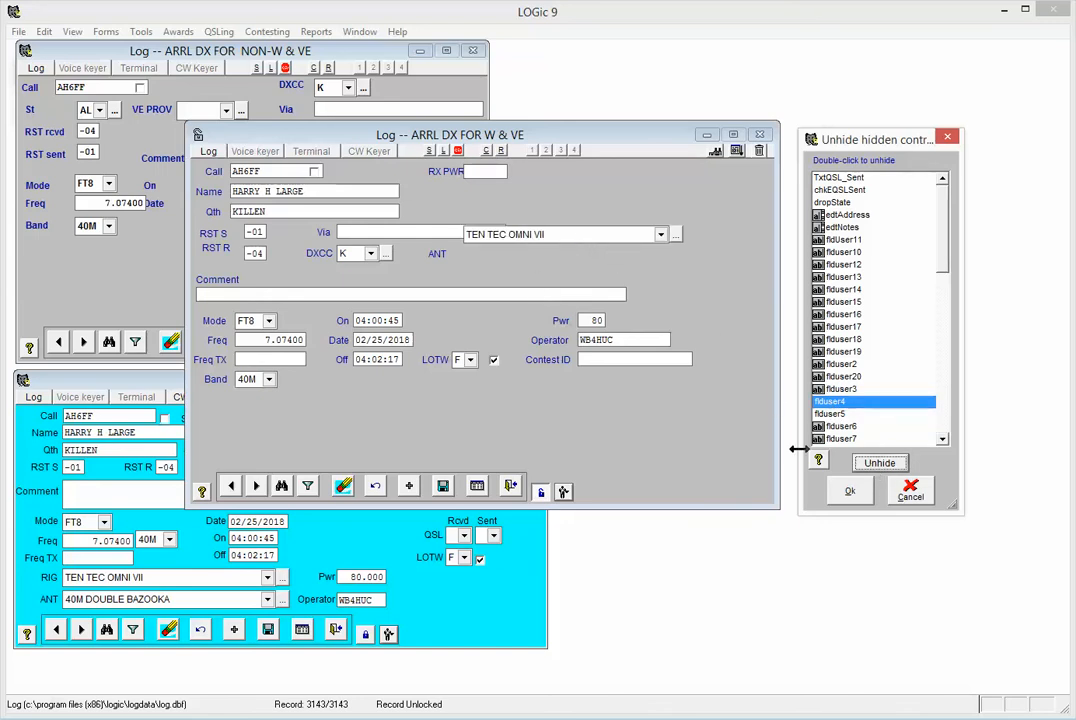
left_click(836, 414)
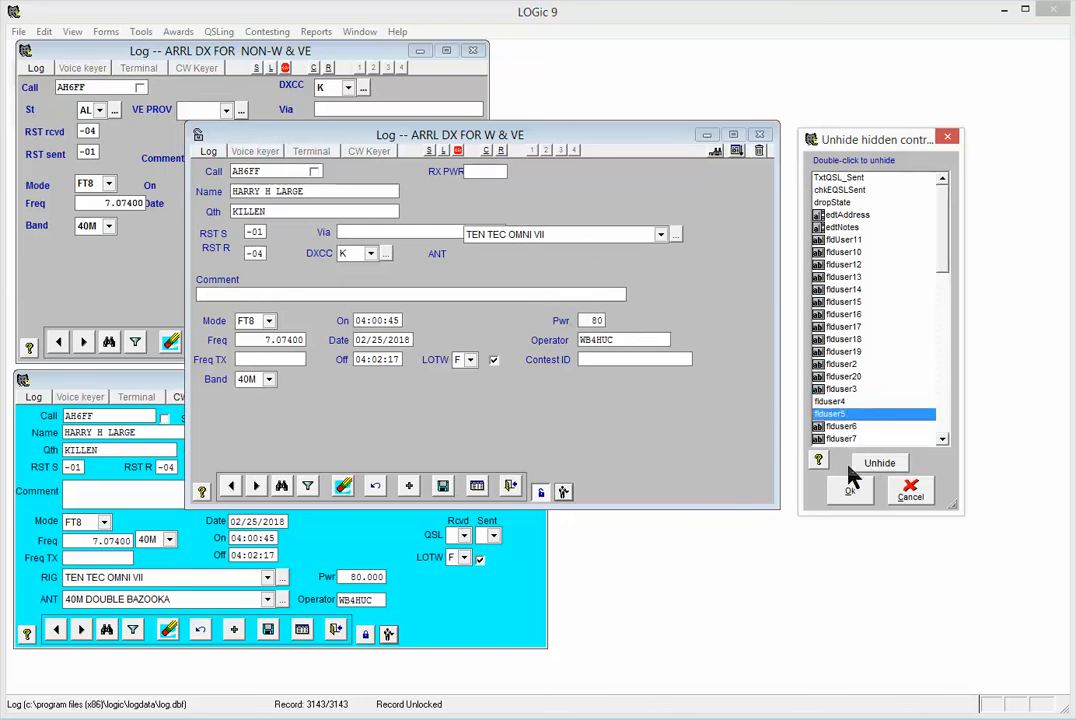
left_click(870, 464)
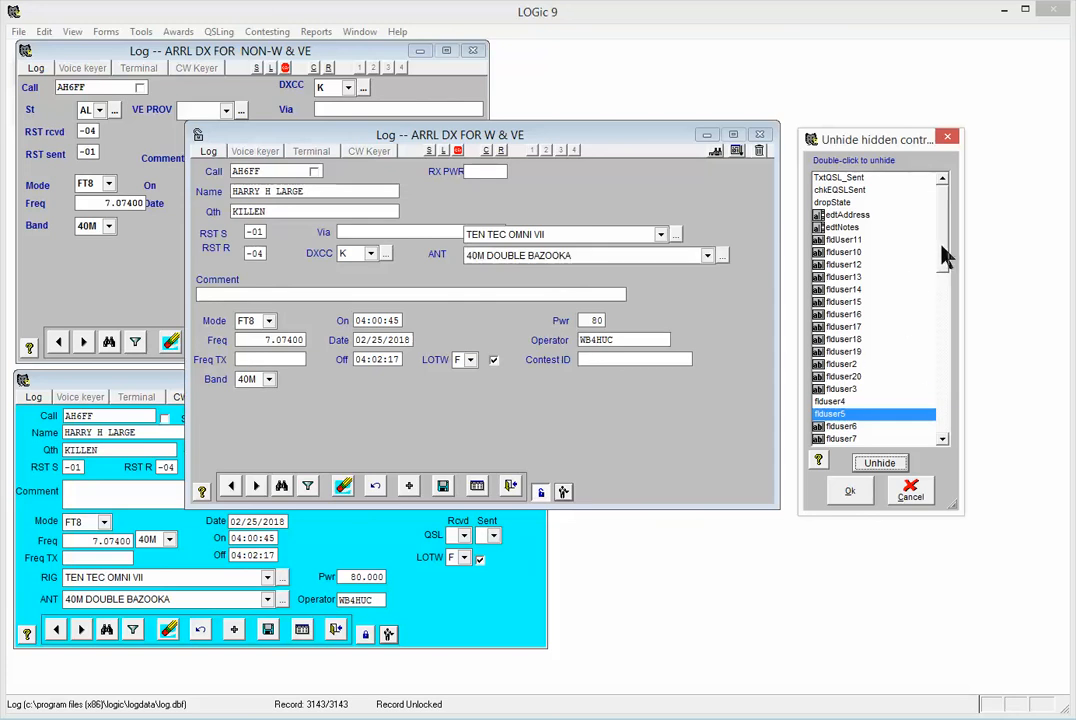
mouse_move(945, 257)
left_mouse_down()
mouse_move(965, 420)
mouse_move(960, 243)
left_mouse_up()
scroll(891, 307, "down", 6)
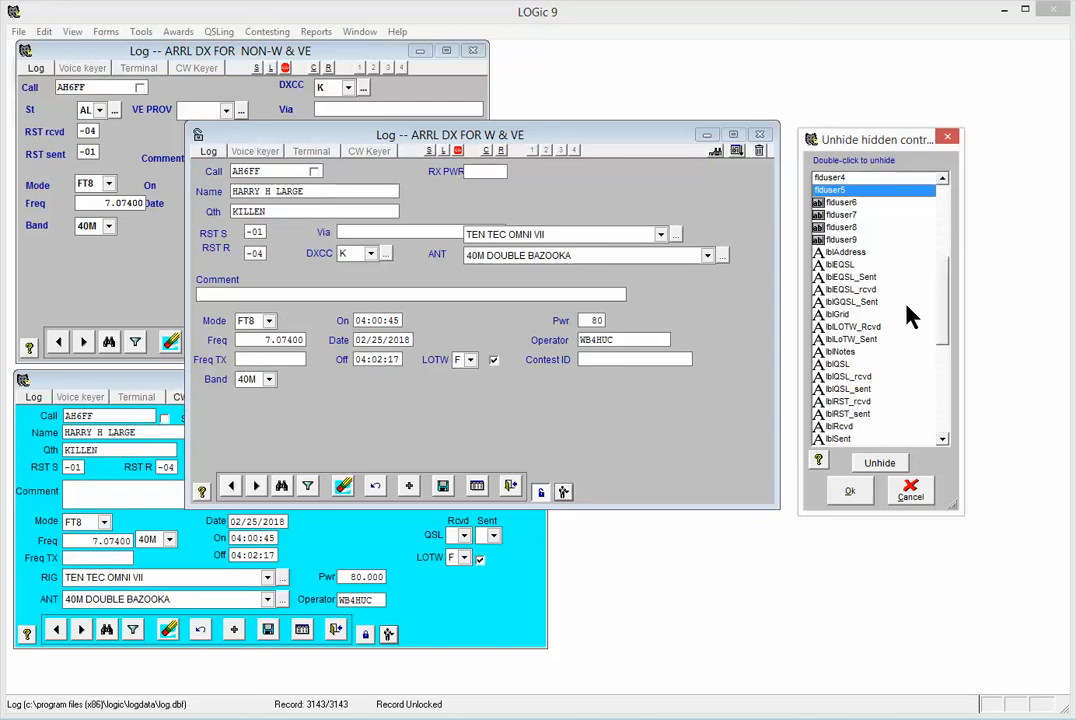
scroll(912, 312, "down", 4)
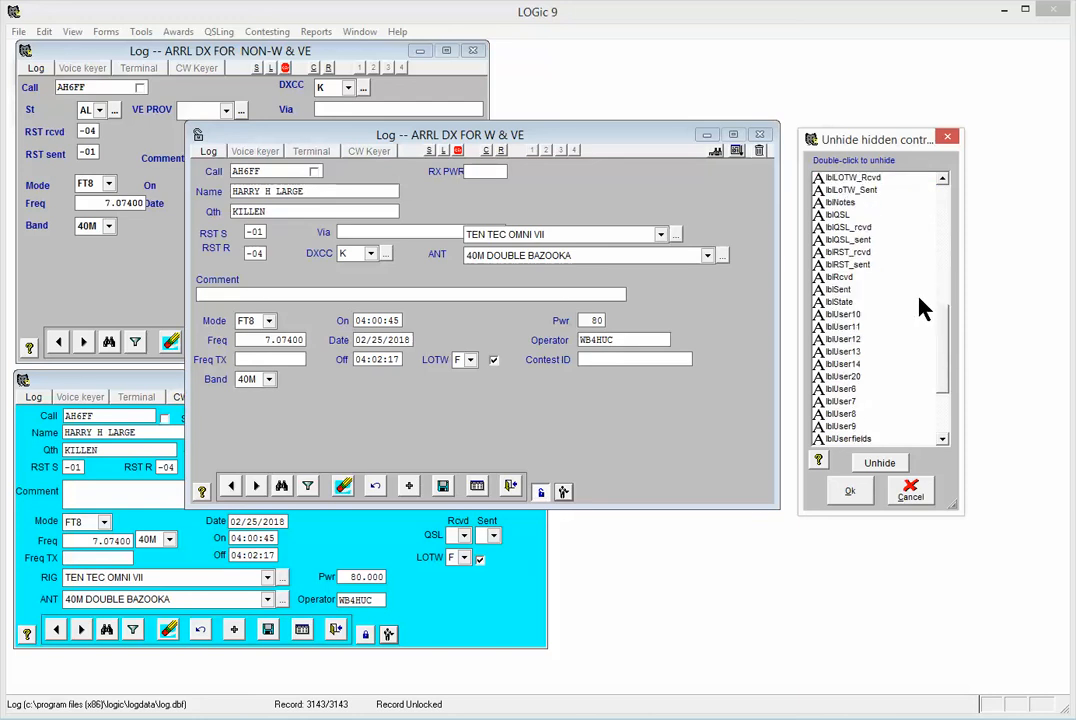
scroll(922, 310, "down", 4)
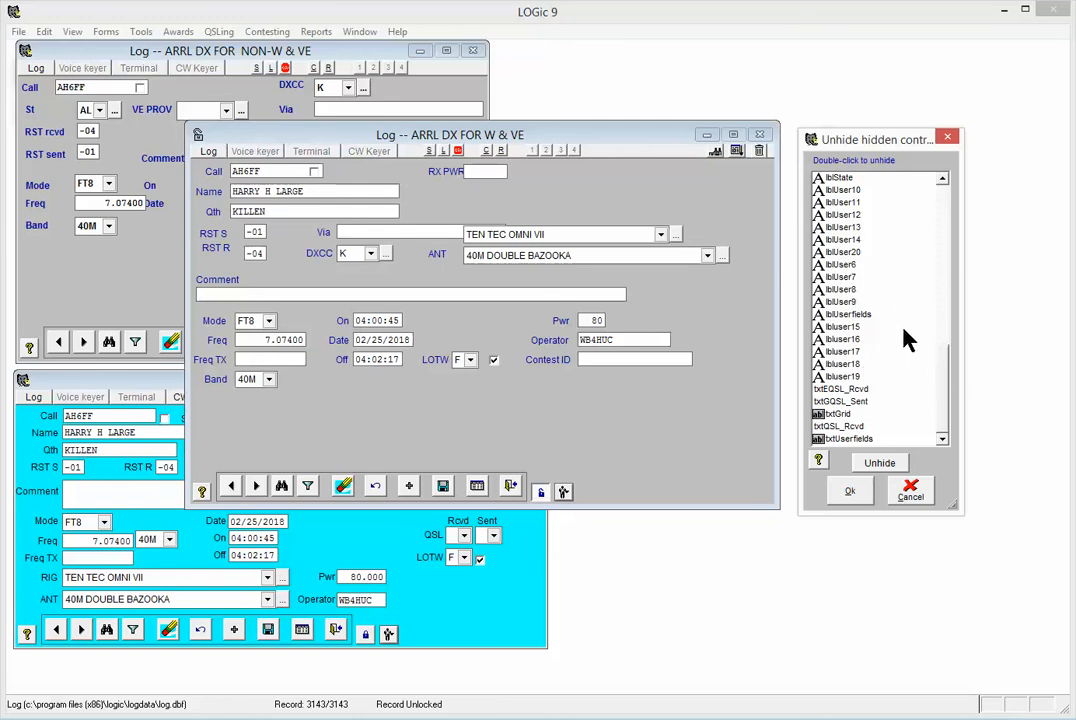
left_click_drag(940, 385, 940, 207)
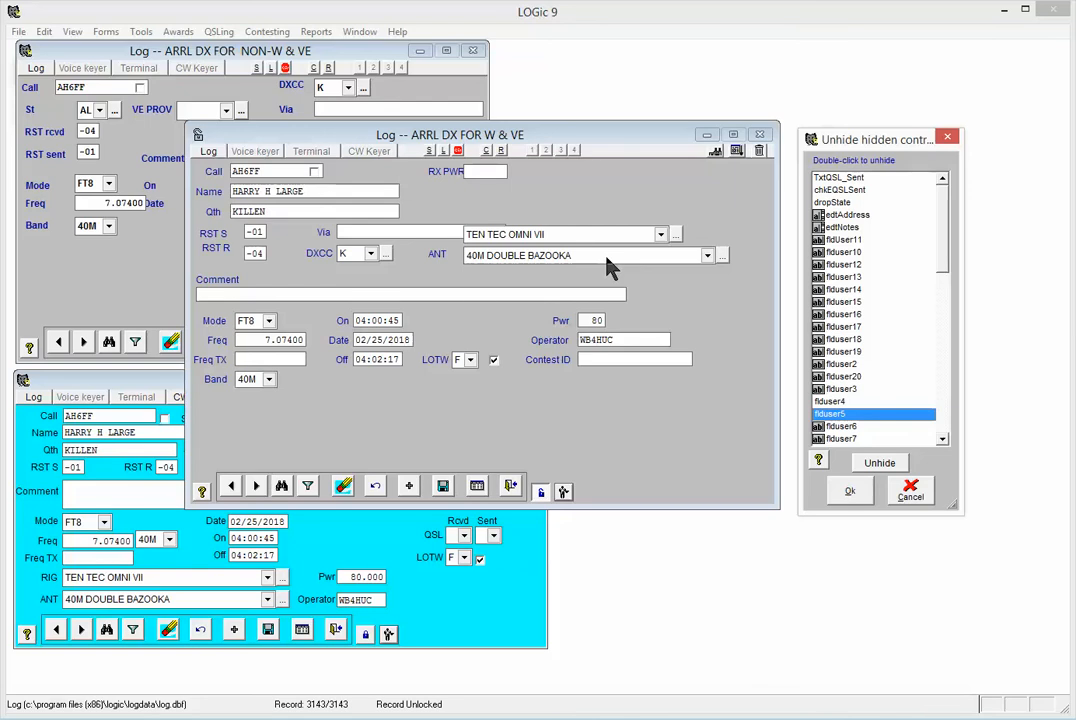
left_click(848, 490)
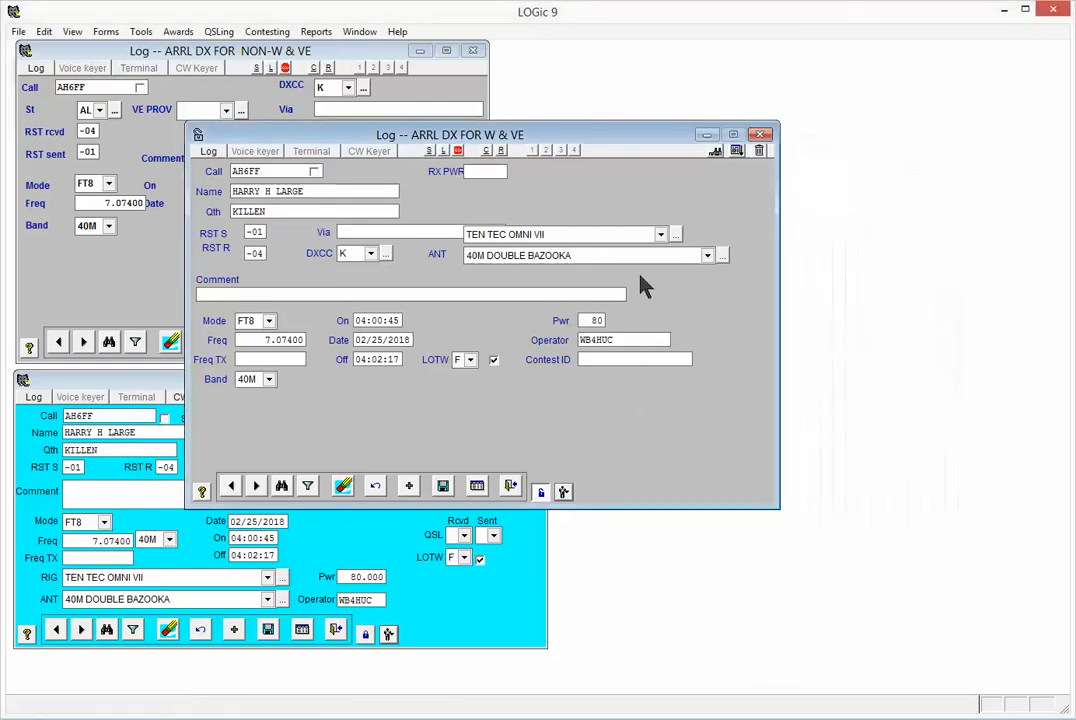
Move the rig and antenna selectors to the empty area below the Band field
left_click(648, 258)
mouse_move(652, 404)
left_mouse_down()
mouse_move(672, 420)
mouse_move(670, 403)
left_mouse_up()
left_click_drag(558, 238, 362, 418)
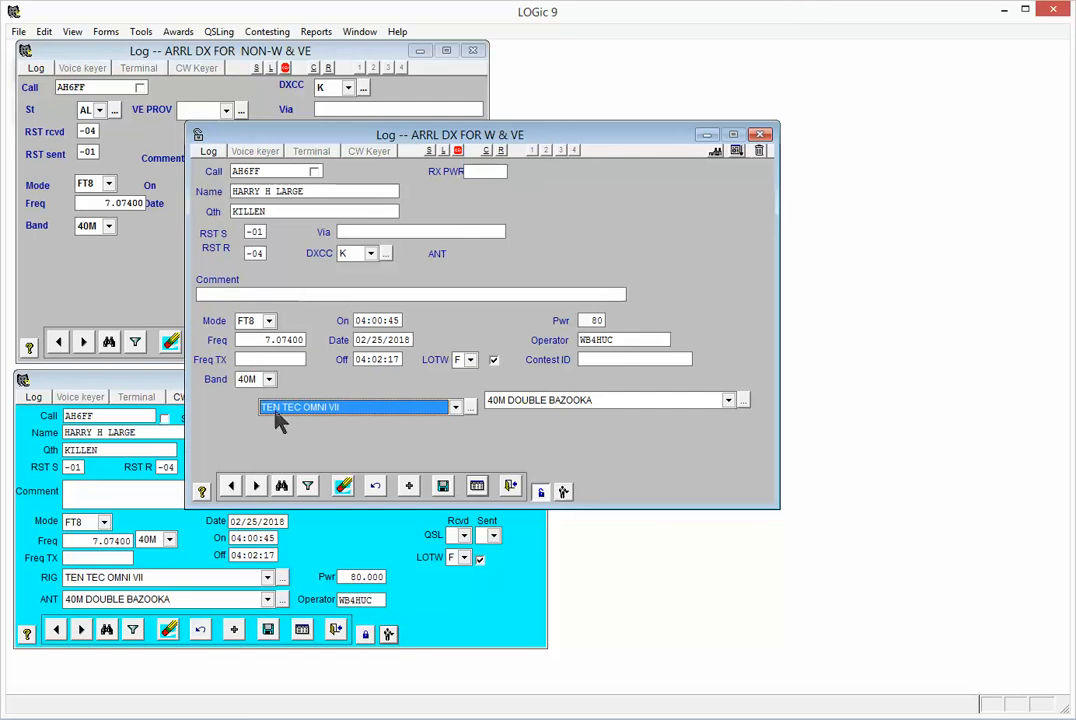
Hide the Via label and field, and rearrange the form with RST R beside RST S and DXCC beneath RX PWR
left_click(434, 232)
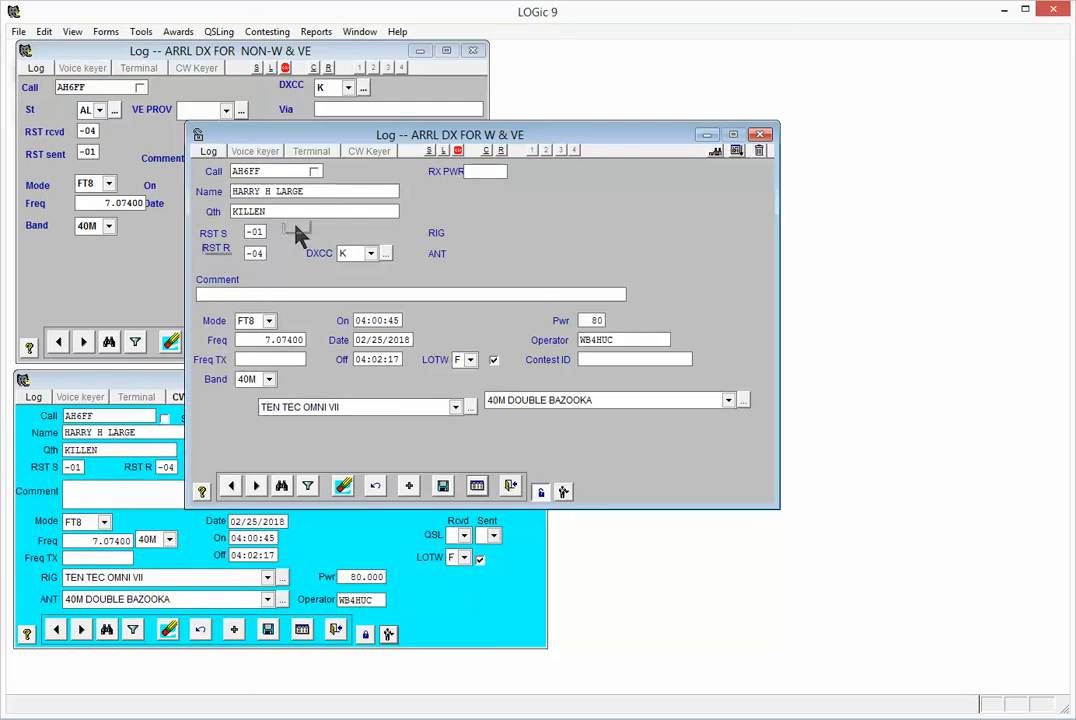
left_click_drag(298, 234, 447, 196)
left_click_drag(358, 256, 488, 199)
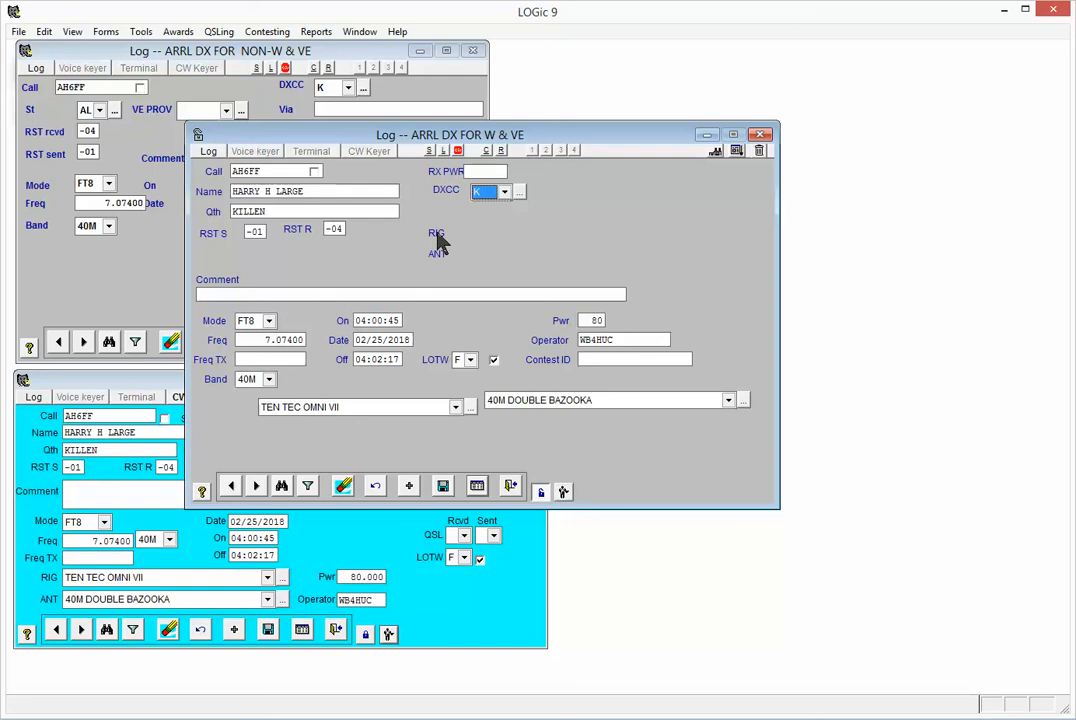
Stack the antenna selector beneath the rig selector with the RIG and ANT labels beside them, and lock the form's layout
left_click_drag(437, 231, 239, 402)
left_click_drag(600, 403, 384, 438)
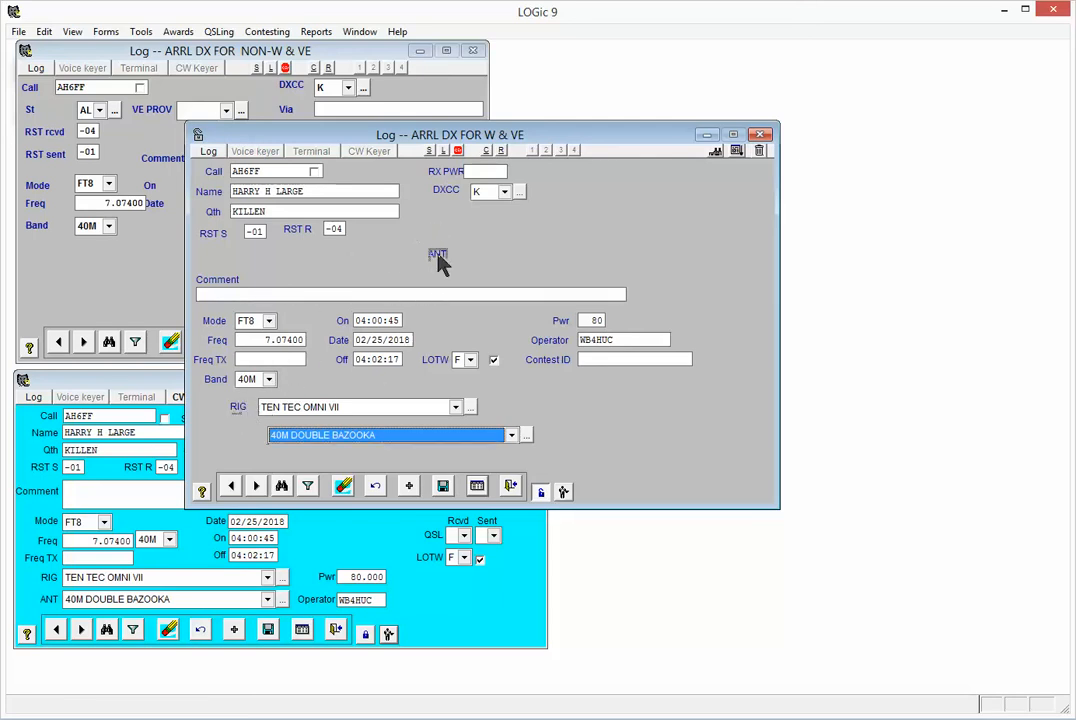
left_click_drag(438, 255, 250, 438)
left_click(541, 492)
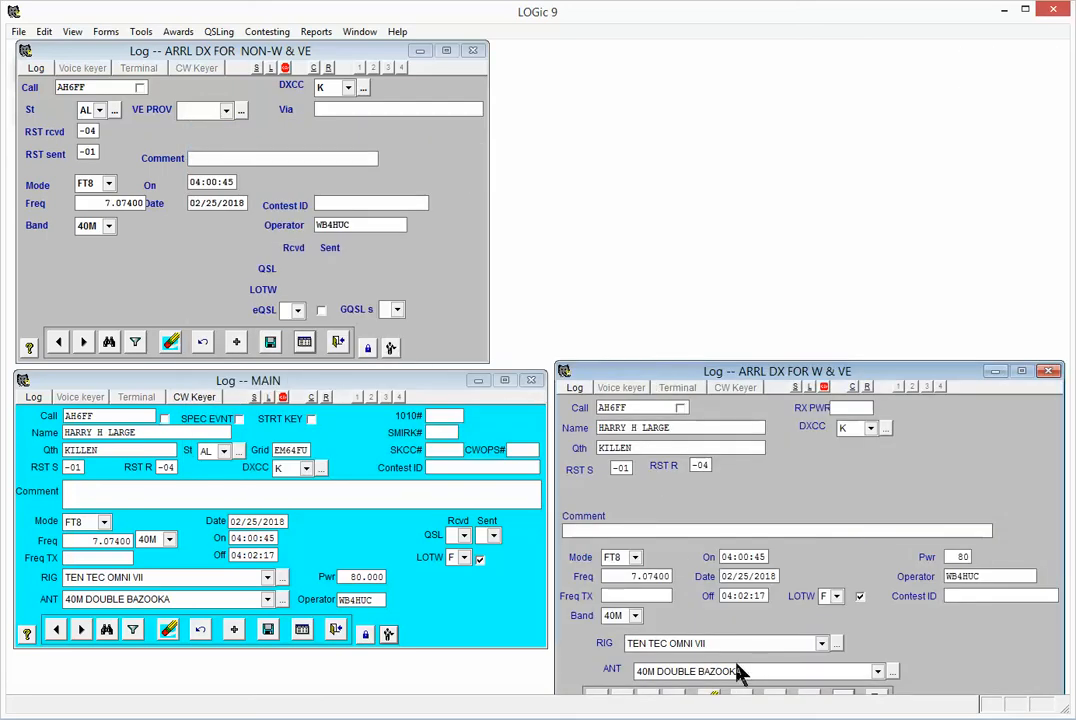
Reposition the ARRL DX FOR W & VE form for a full view and unlock its layout for editing
left_click_drag(959, 371, 922, 181)
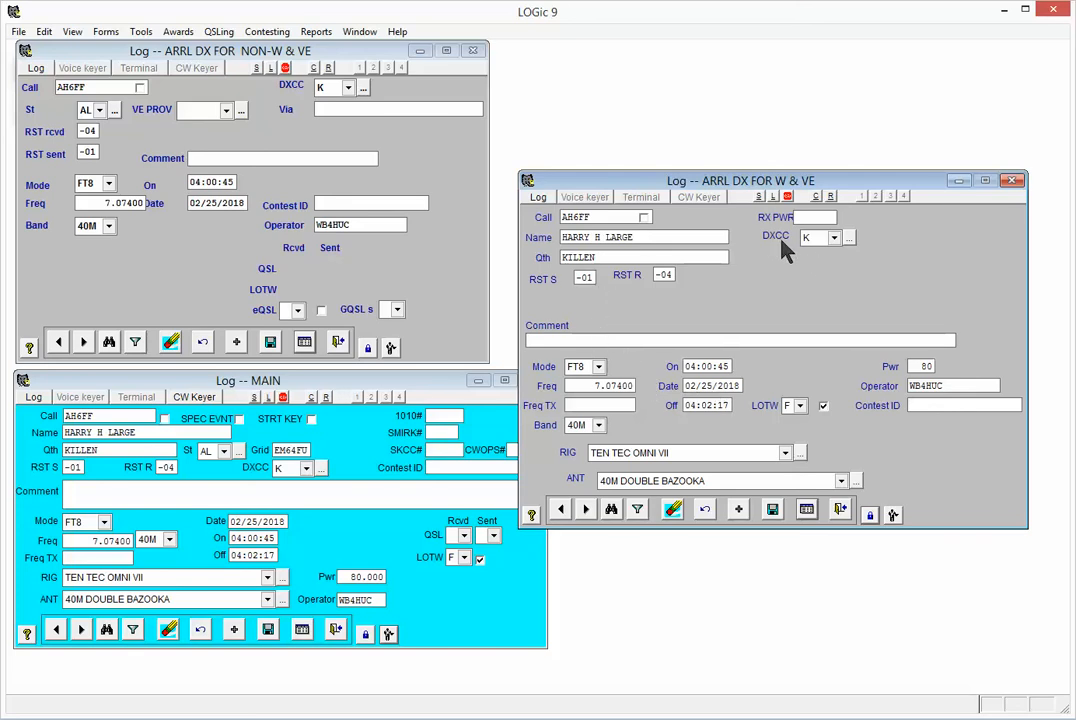
left_click(871, 516)
left_click_drag(362, 72, 762, 172)
left_click(675, 218)
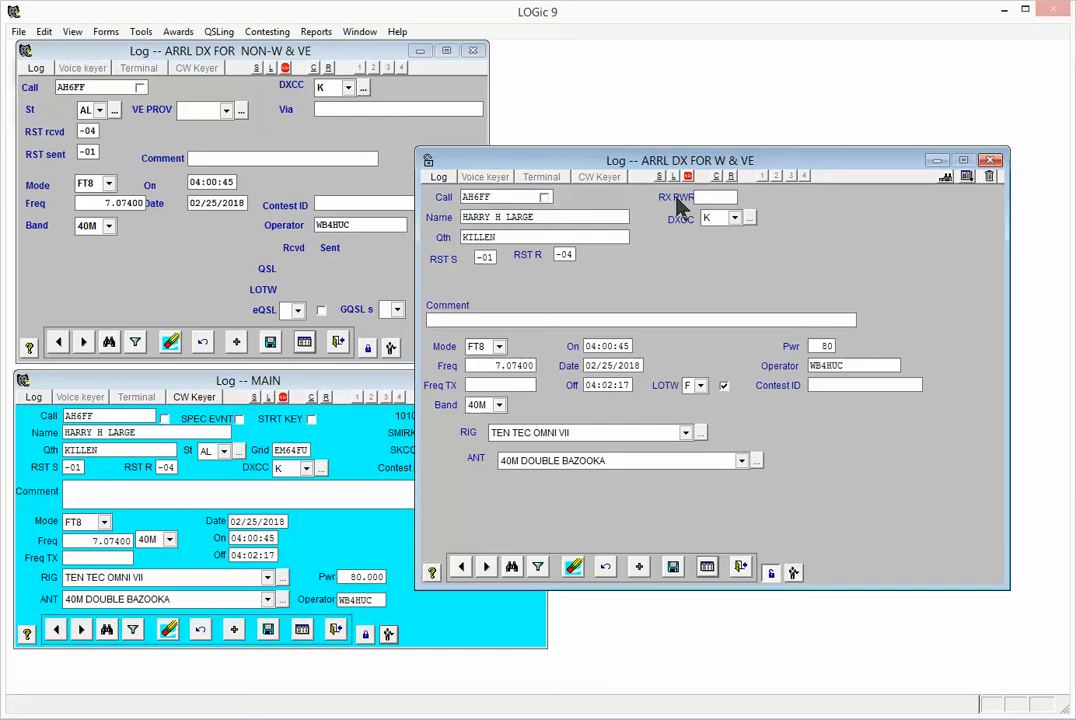
Set the RX PWR label's left position to 300 so it clears its entry field, and accept the change
right_click(677, 198)
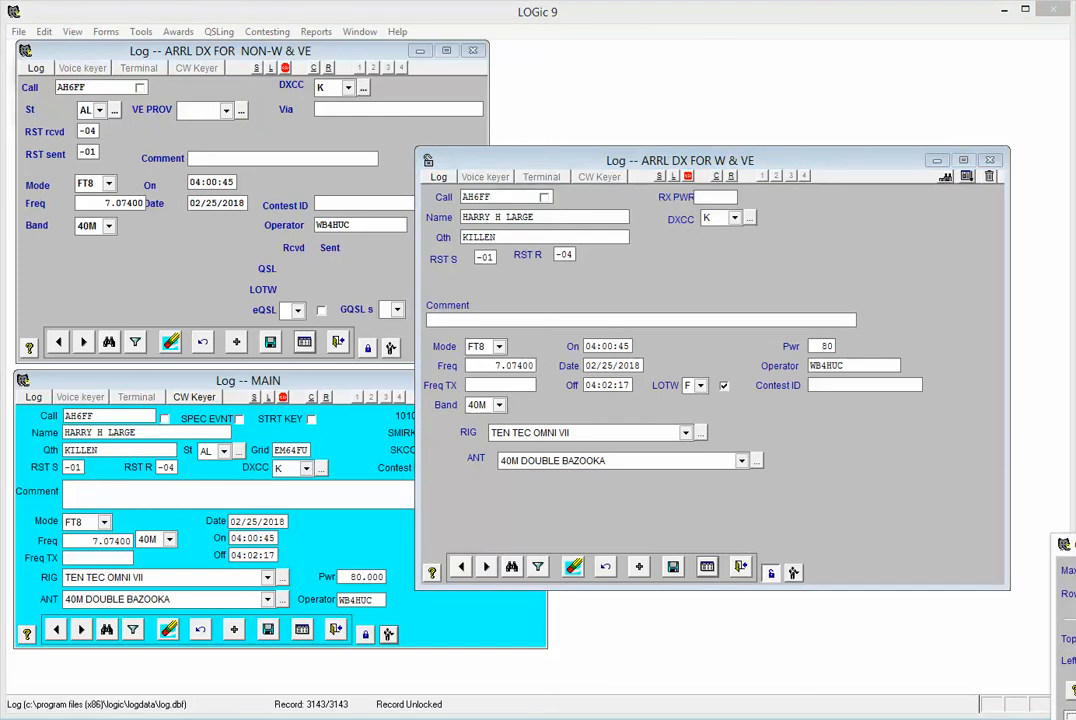
left_click_drag(1073, 545, 291, 161)
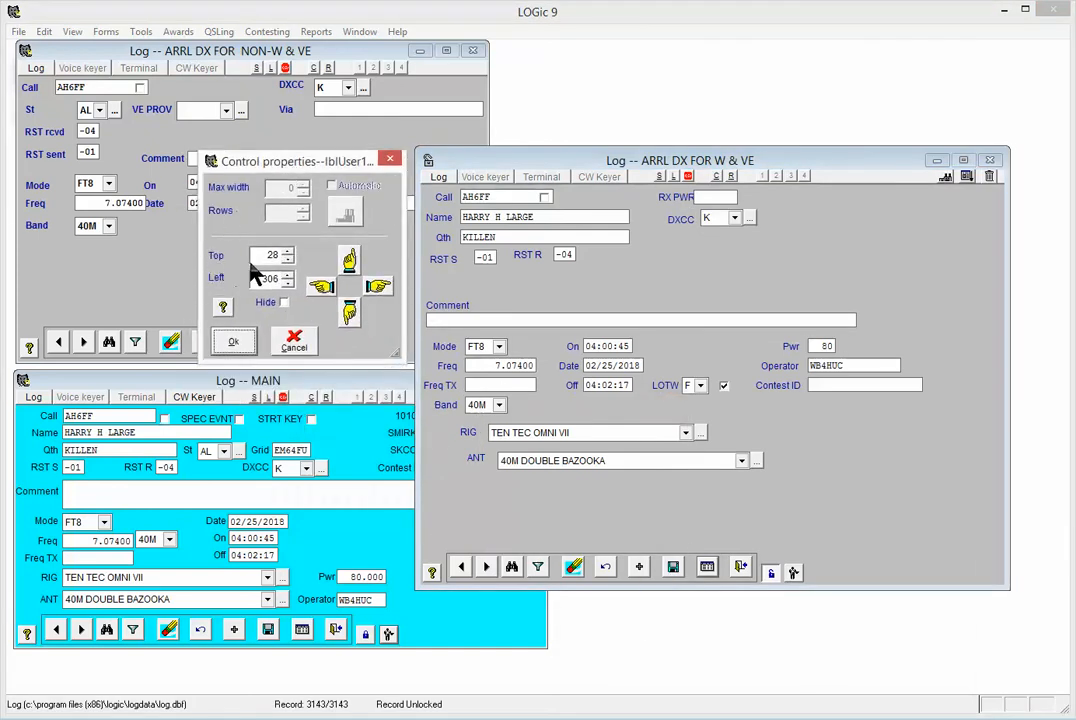
left_click(287, 282)
left_click(287, 282)
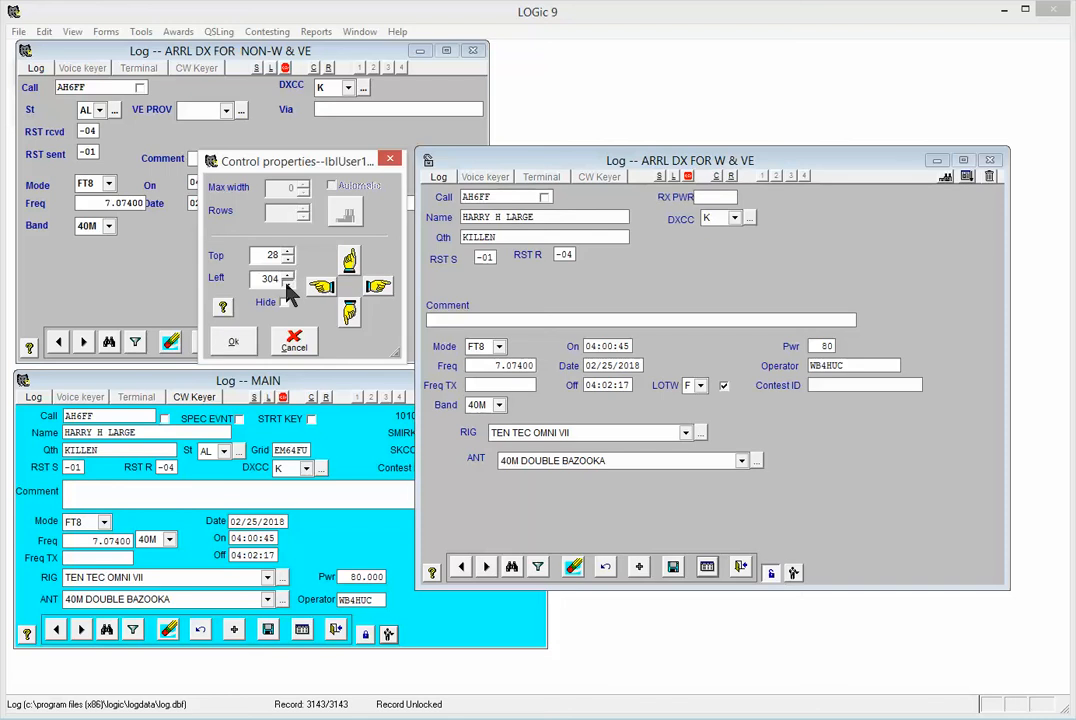
left_click(287, 282)
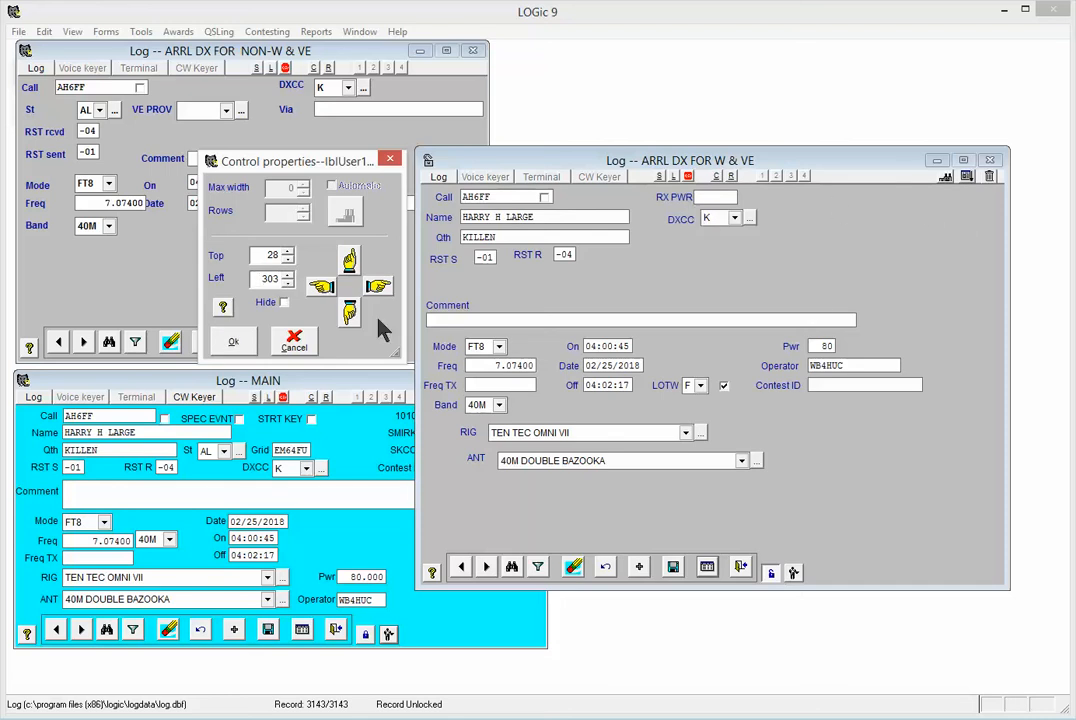
left_click(287, 283)
left_click(287, 283)
left_click(320, 290)
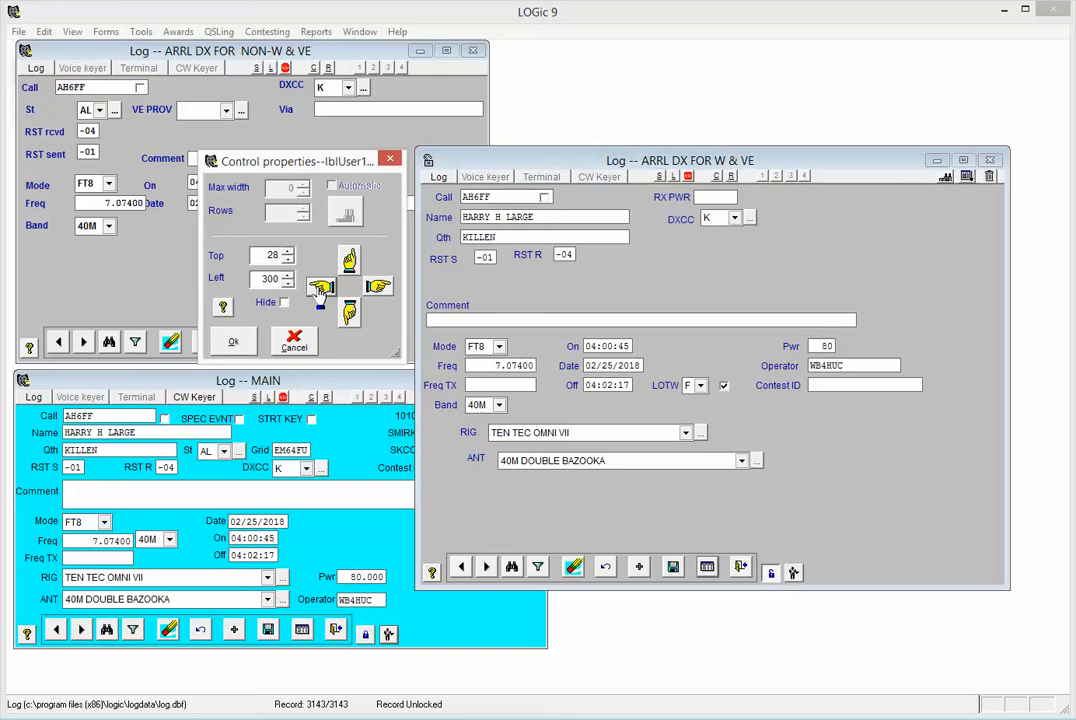
left_click(235, 341)
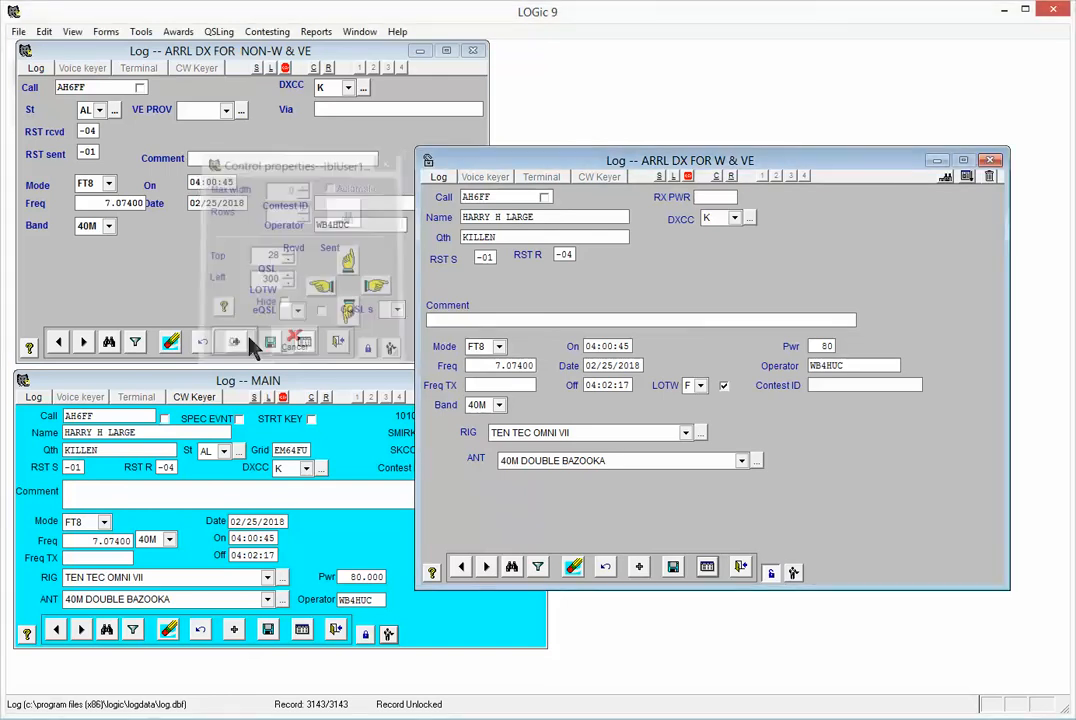
Set the DXCC label's left position to 300, matching the RX PWR label above it
right_click(681, 219)
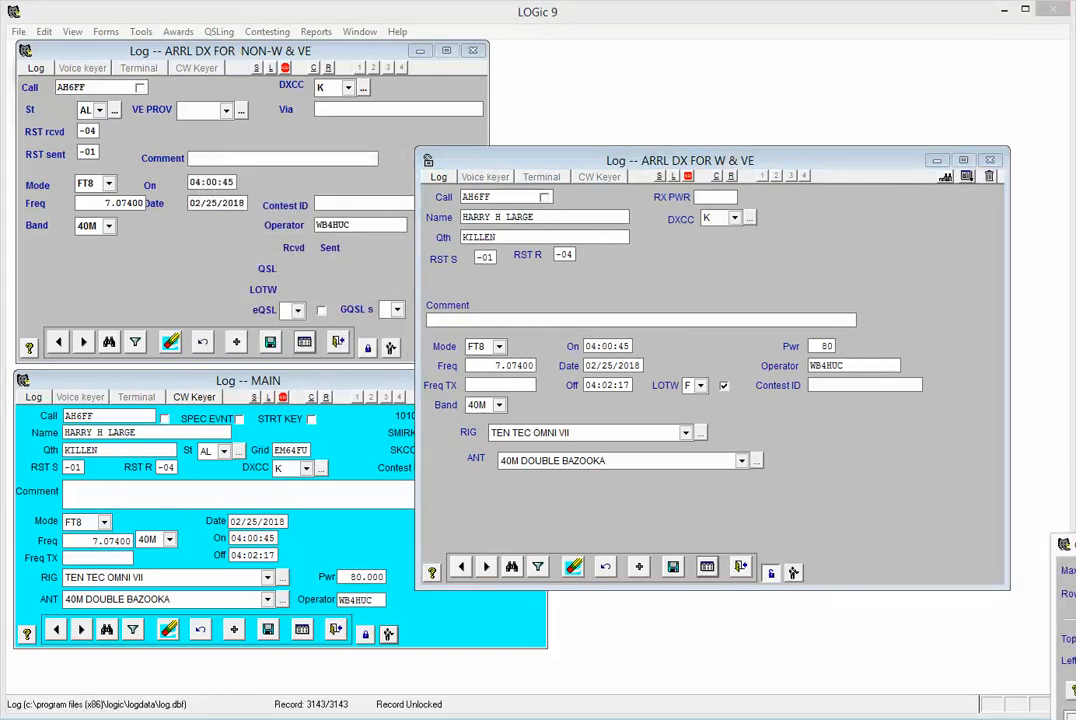
left_click_drag(1066, 544, 298, 166)
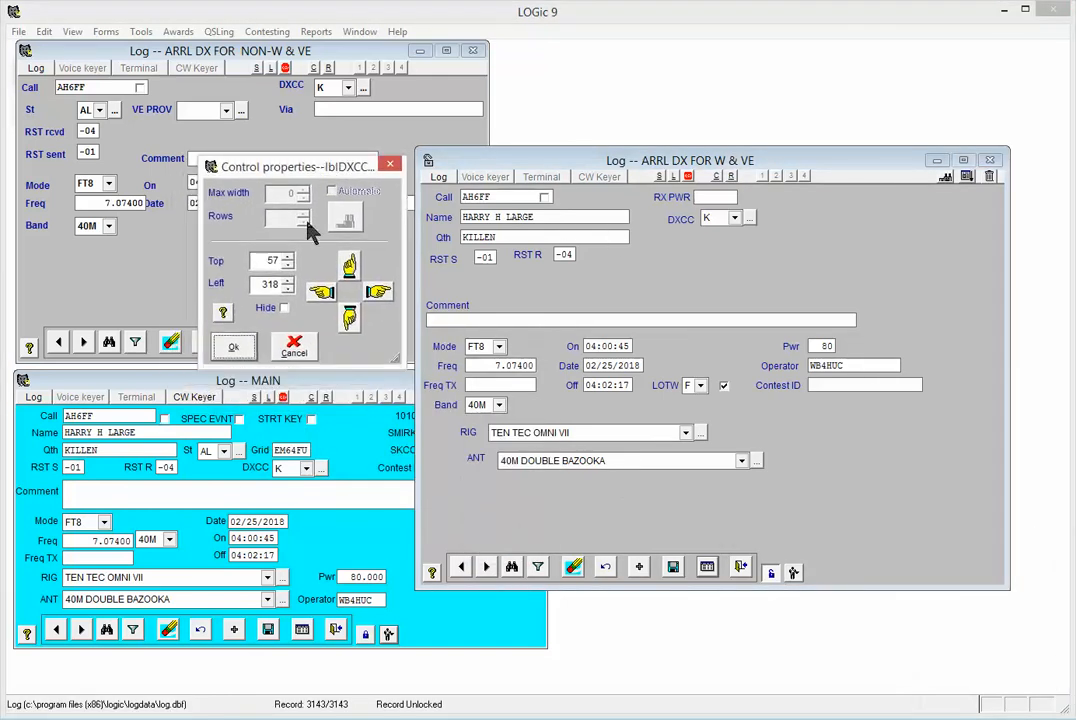
left_click(321, 293)
left_click(321, 293)
left_click(321, 293)
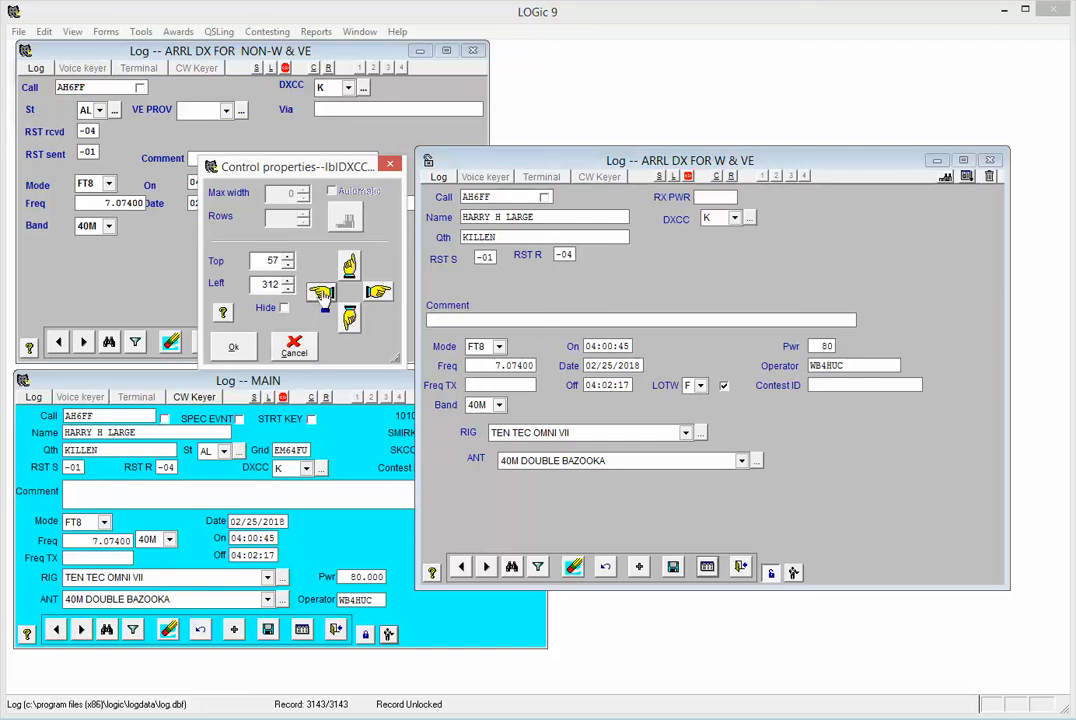
left_click(321, 293)
left_click(321, 293)
left_click(321, 293)
left_click(321, 293)
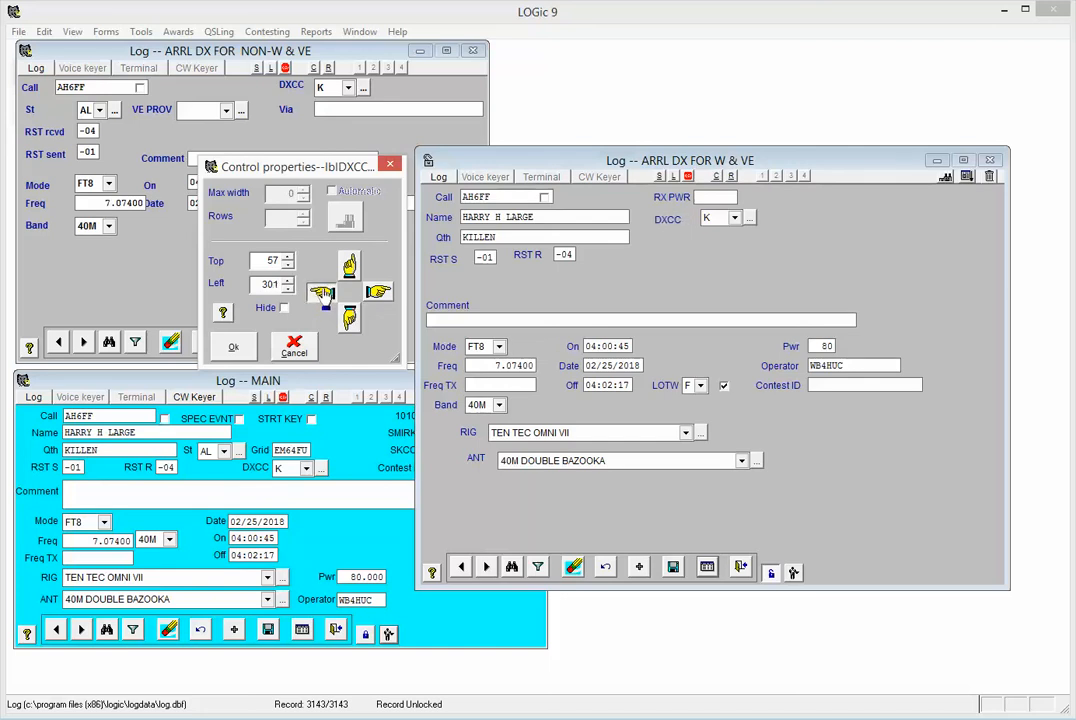
left_click(321, 293)
Raise the DXCC label slightly to line it up with its selector
left_click(350, 264)
left_click(350, 264)
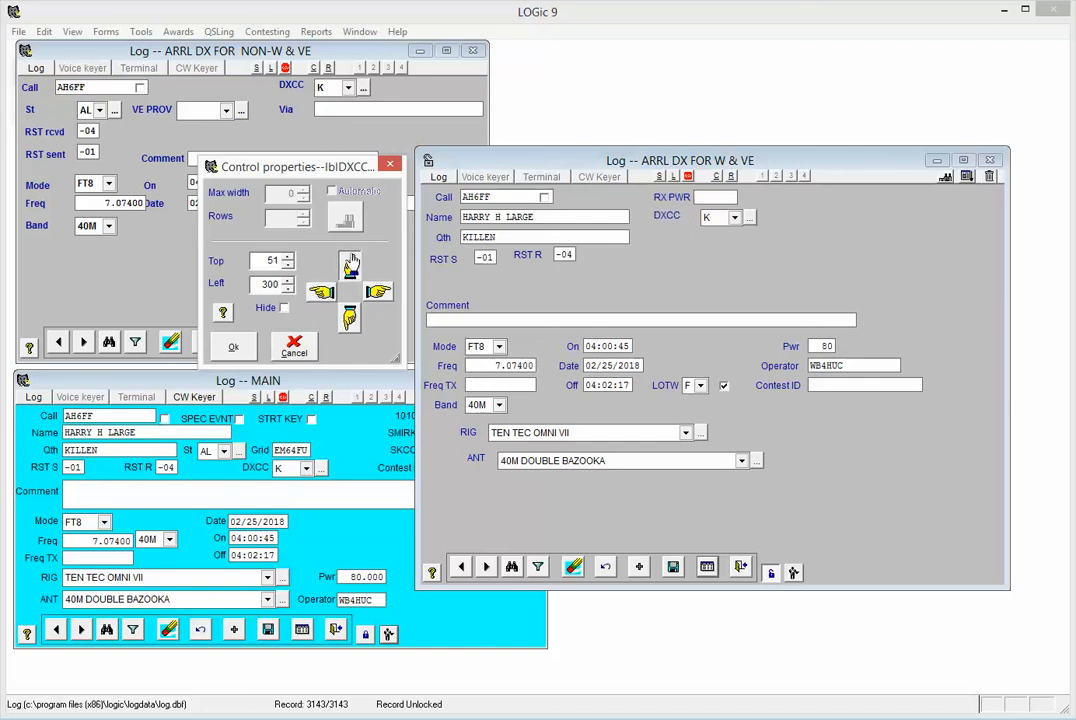
left_click(350, 264)
left_click(350, 264)
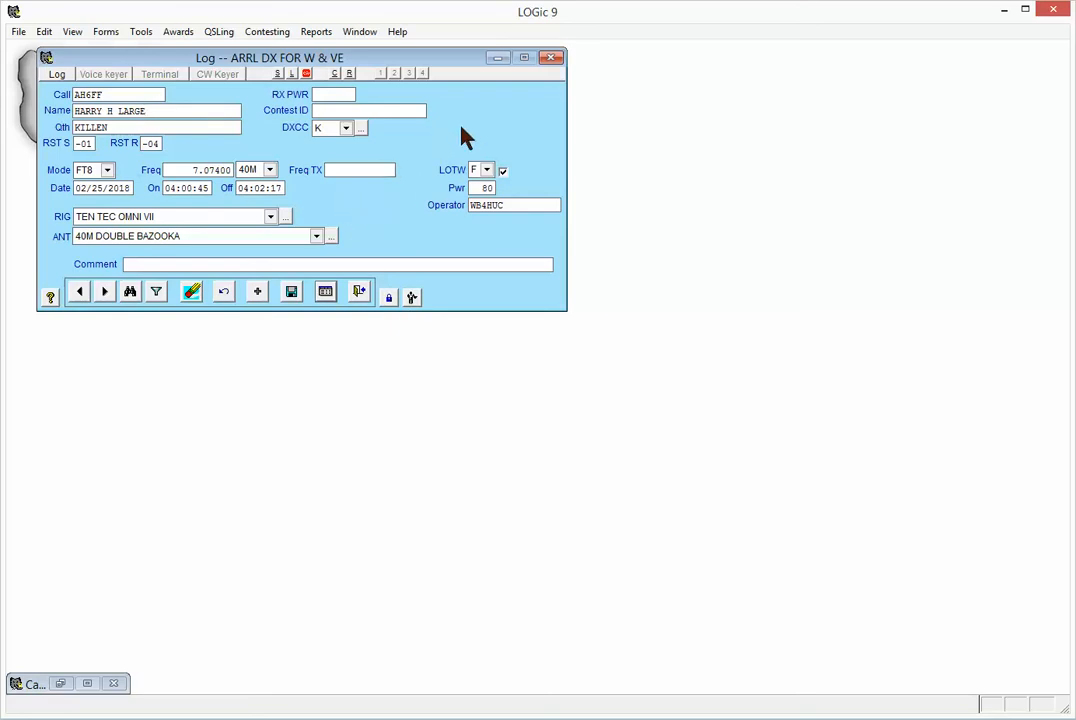
Examine the form's background color and its custom color definition in the form properties, keeping the current light blue
right_click(365, 207)
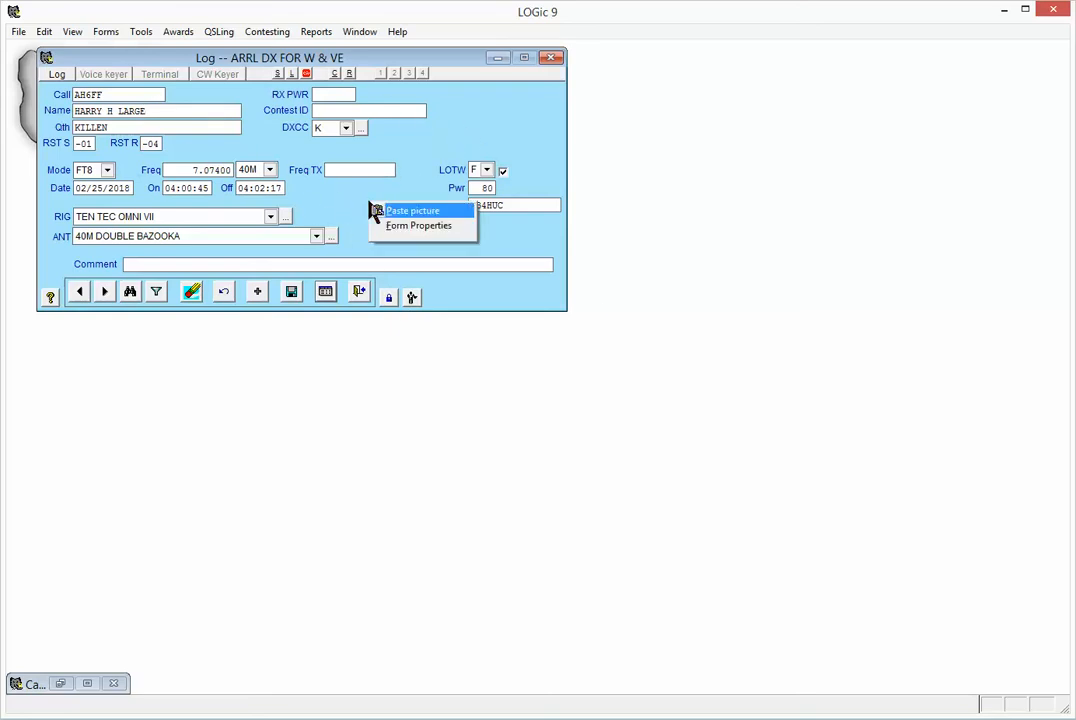
left_click(404, 228)
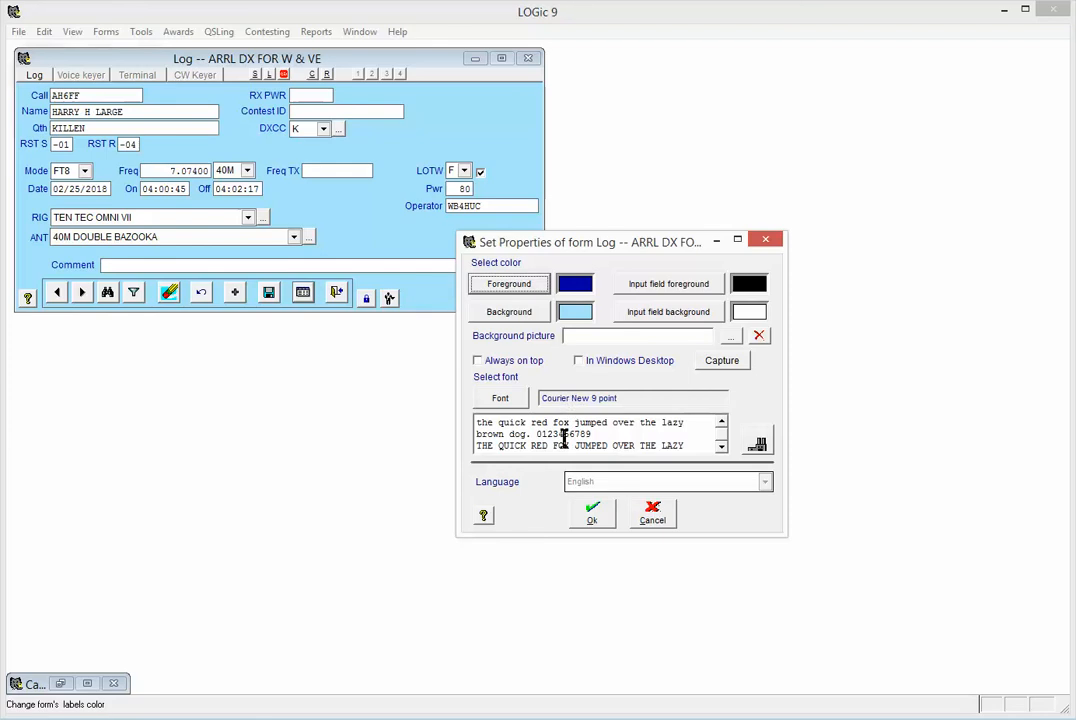
left_click(514, 318)
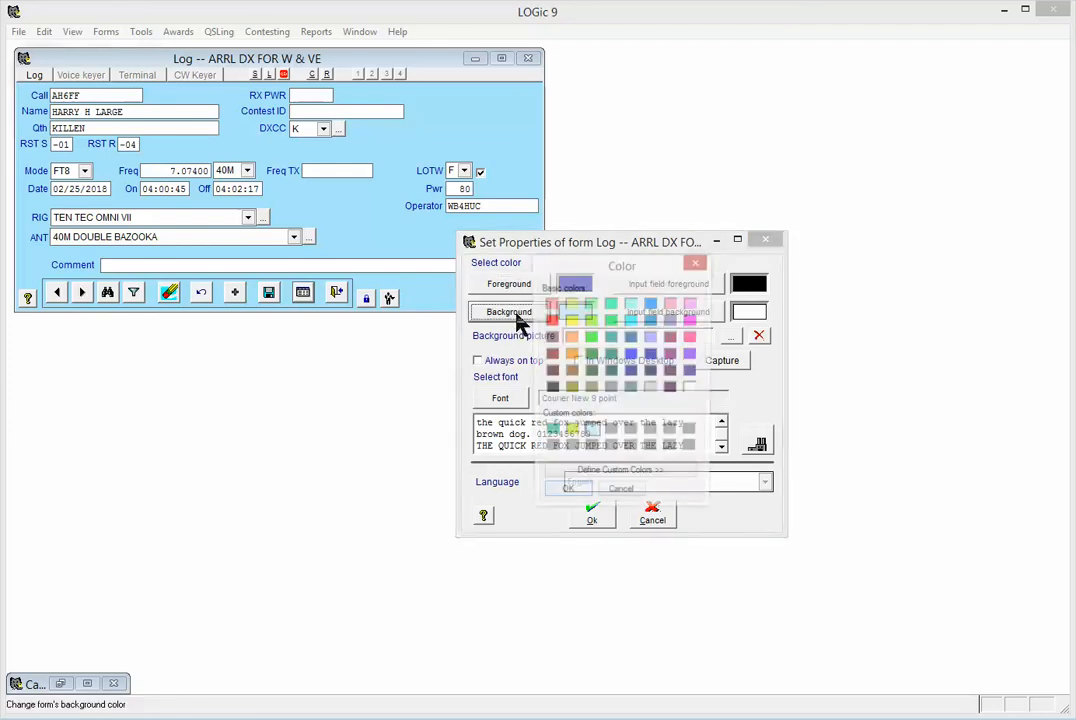
left_click(606, 477)
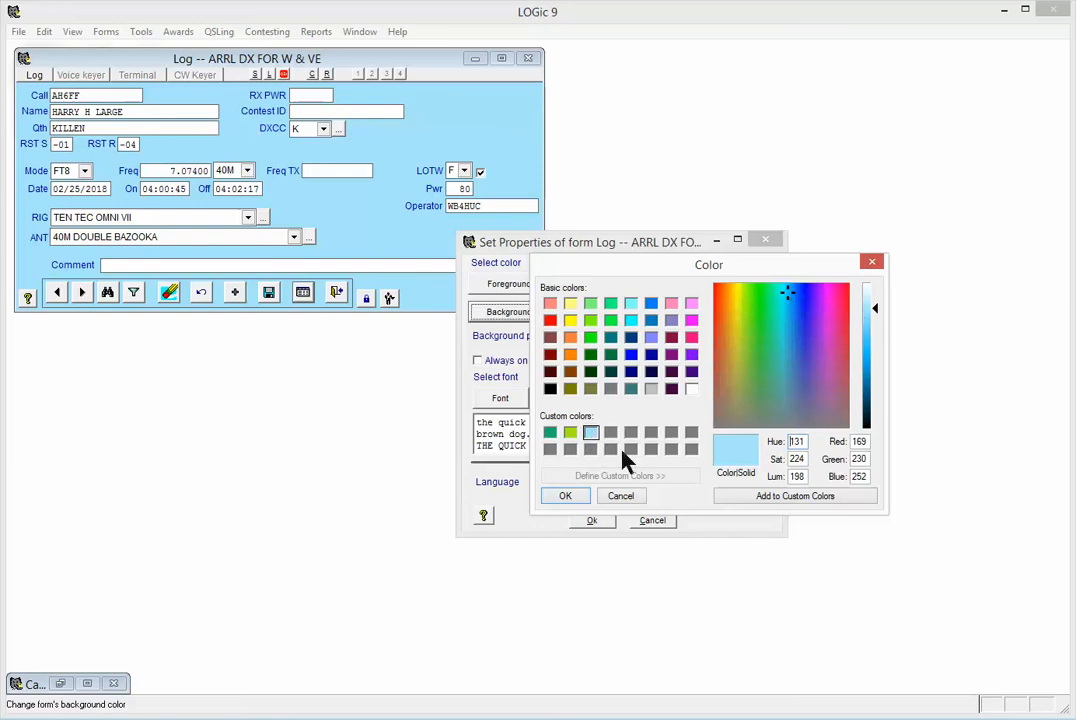
left_click(565, 498)
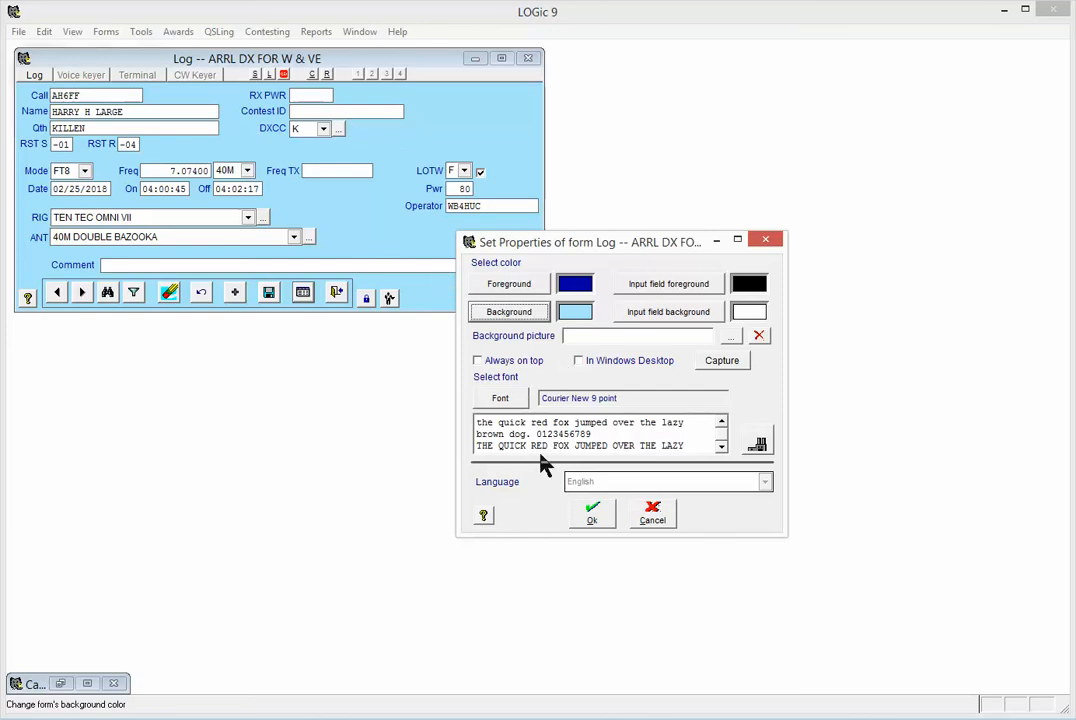
left_click(596, 515)
right_click(420, 233)
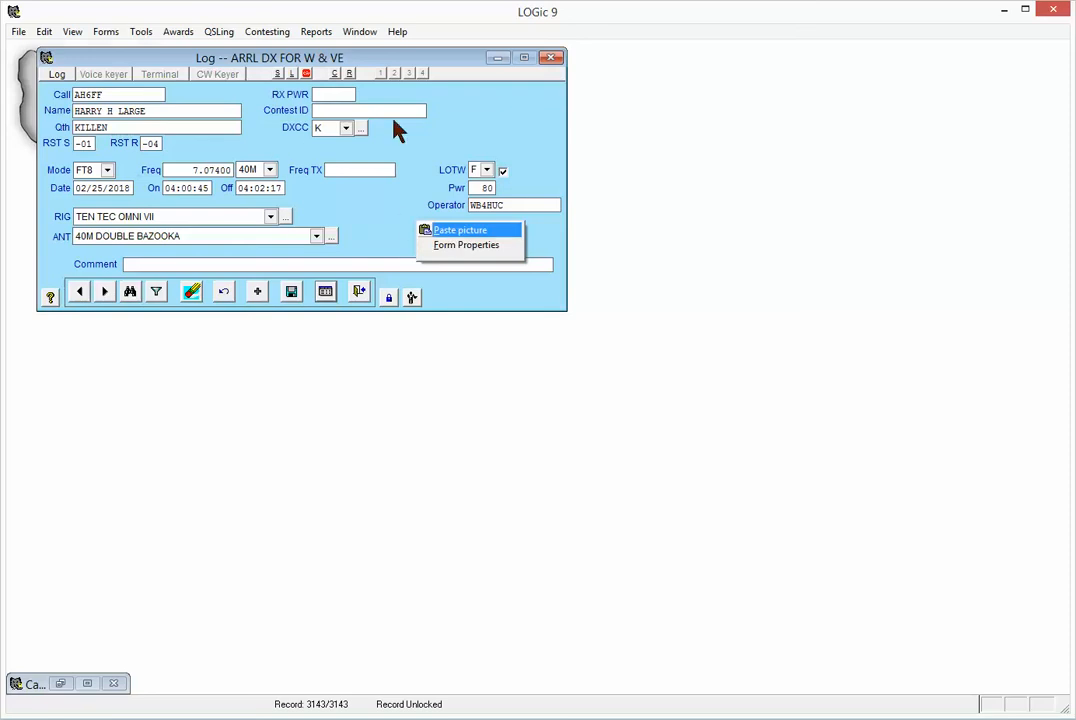
left_click(380, 208)
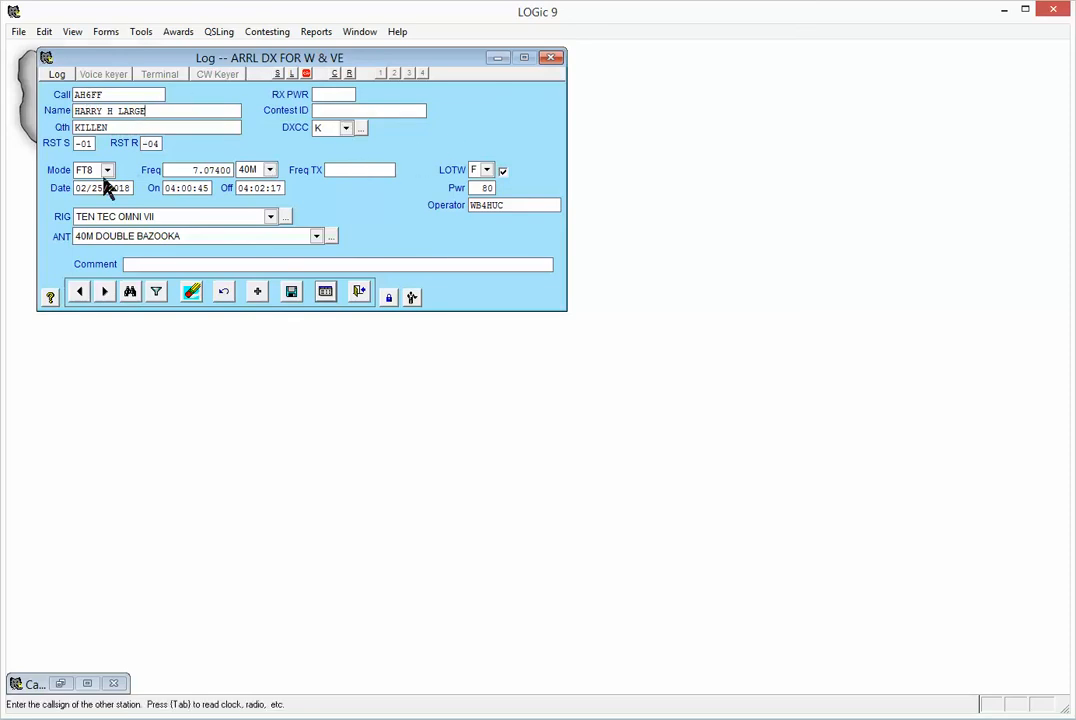
Unlock the form's layout and move TXTCALL to the first place in the tab order
left_click(390, 302)
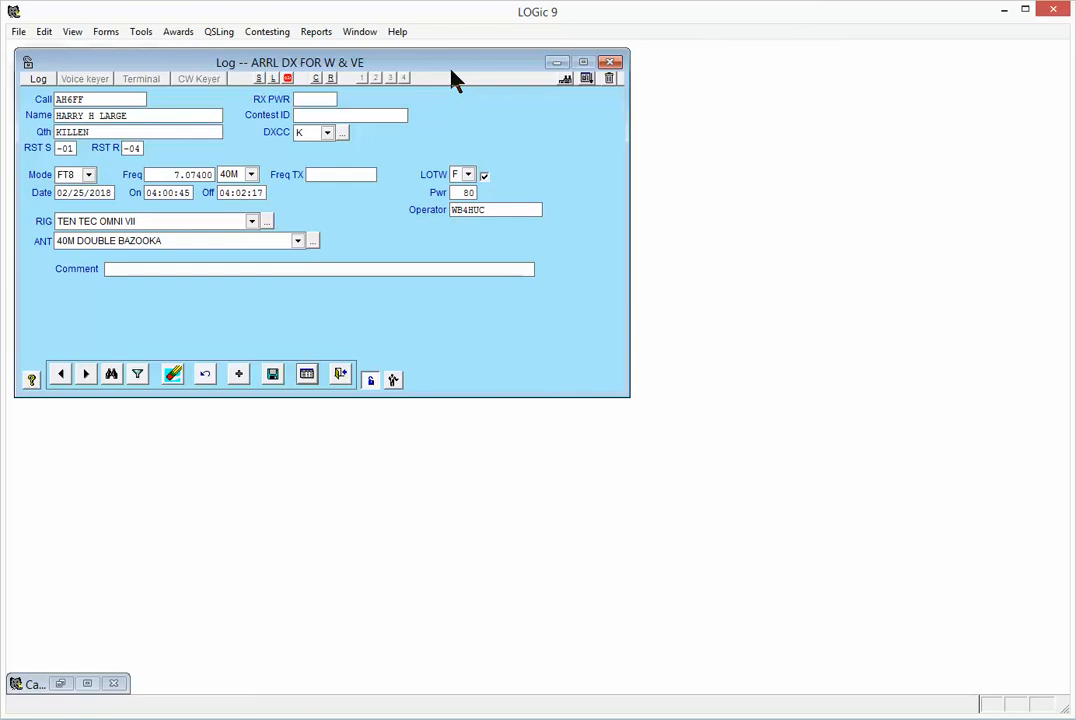
left_click(588, 88)
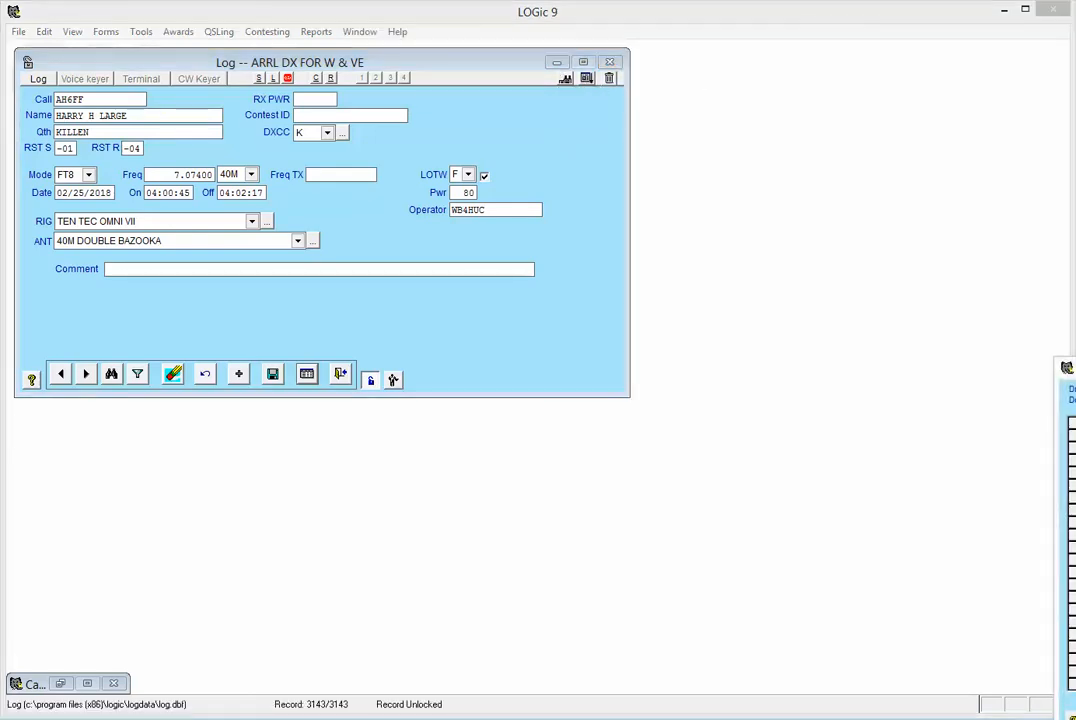
left_click_drag(1070, 368, 752, 76)
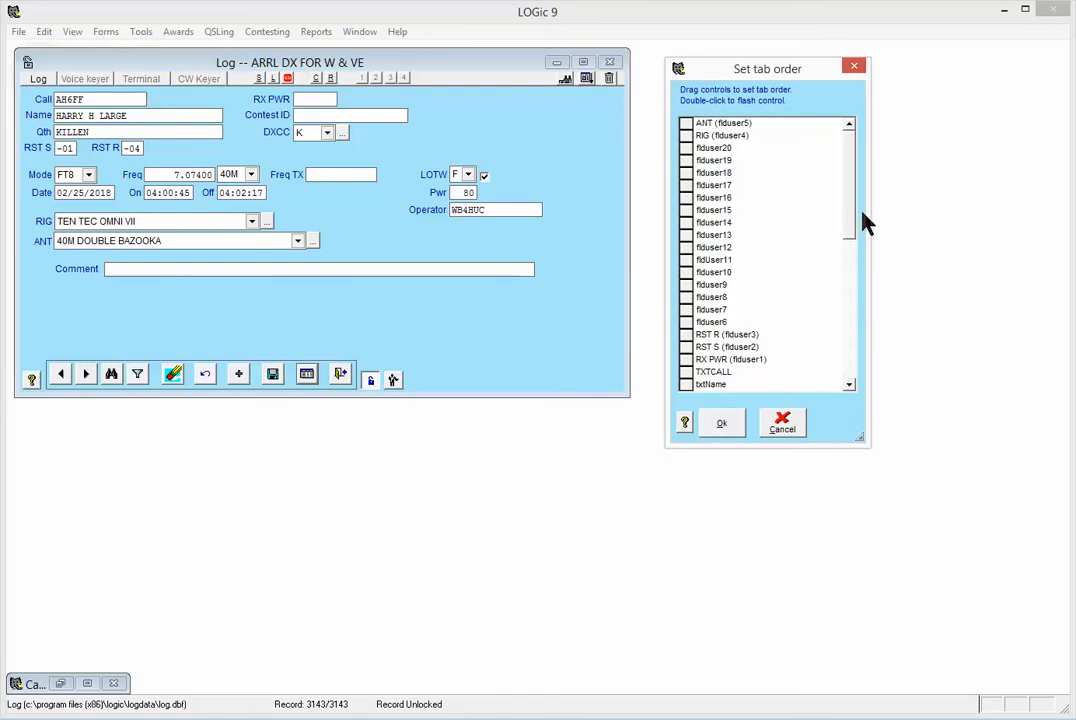
left_click(711, 375)
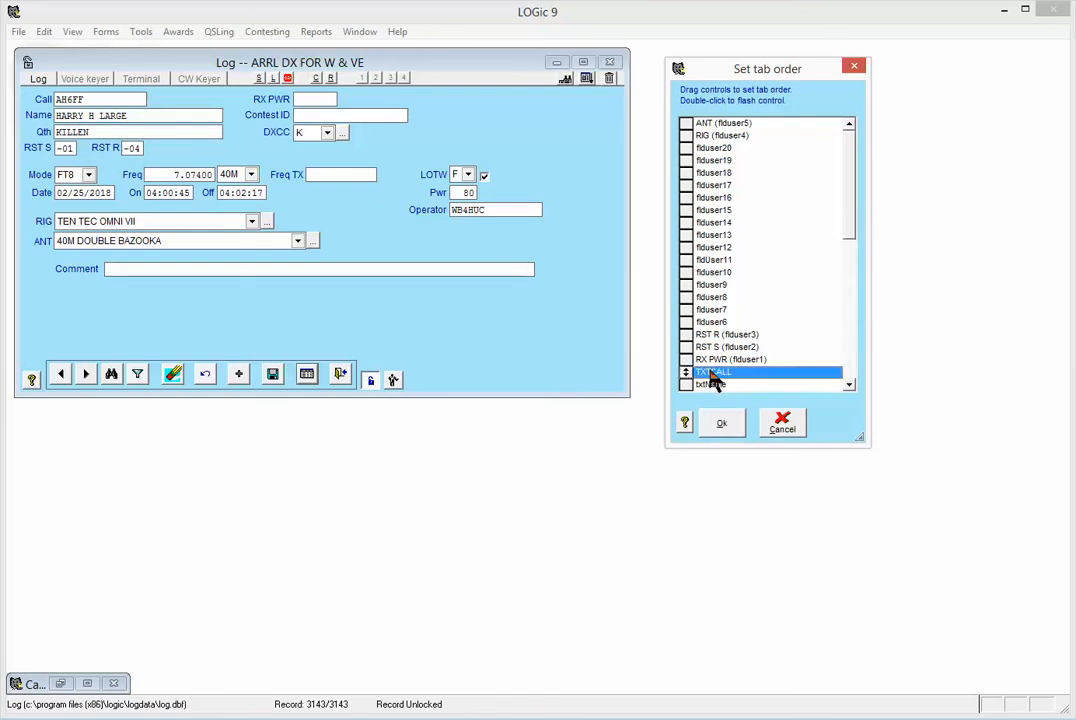
left_click_drag(711, 378, 733, 133)
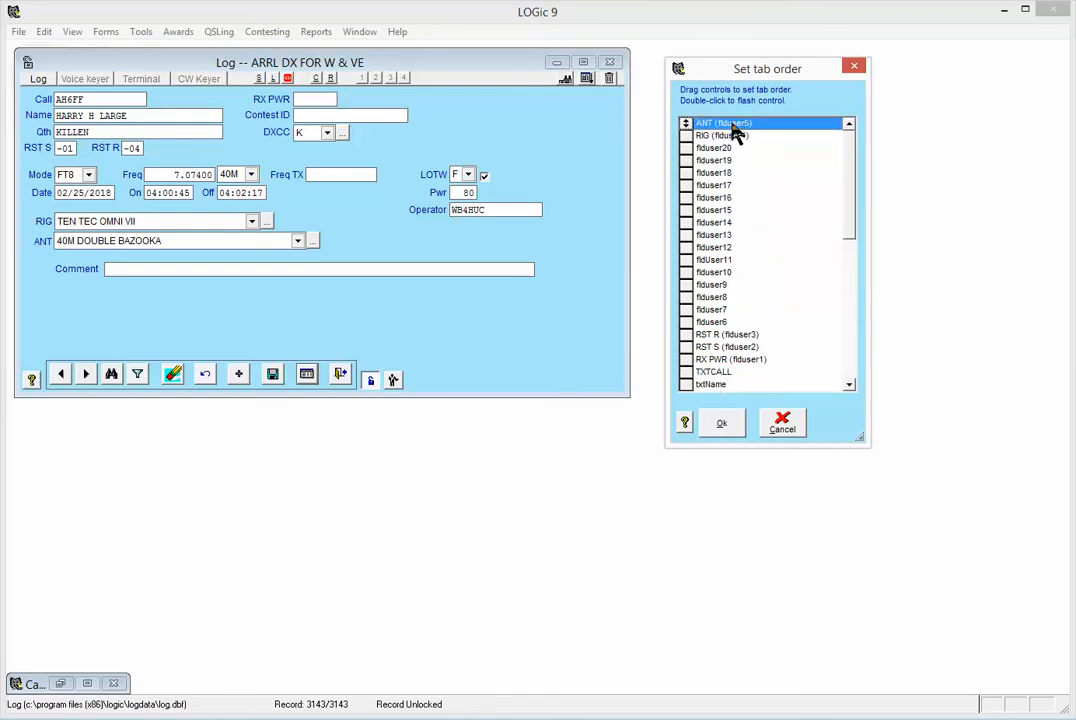
left_click(715, 375)
left_click(715, 372)
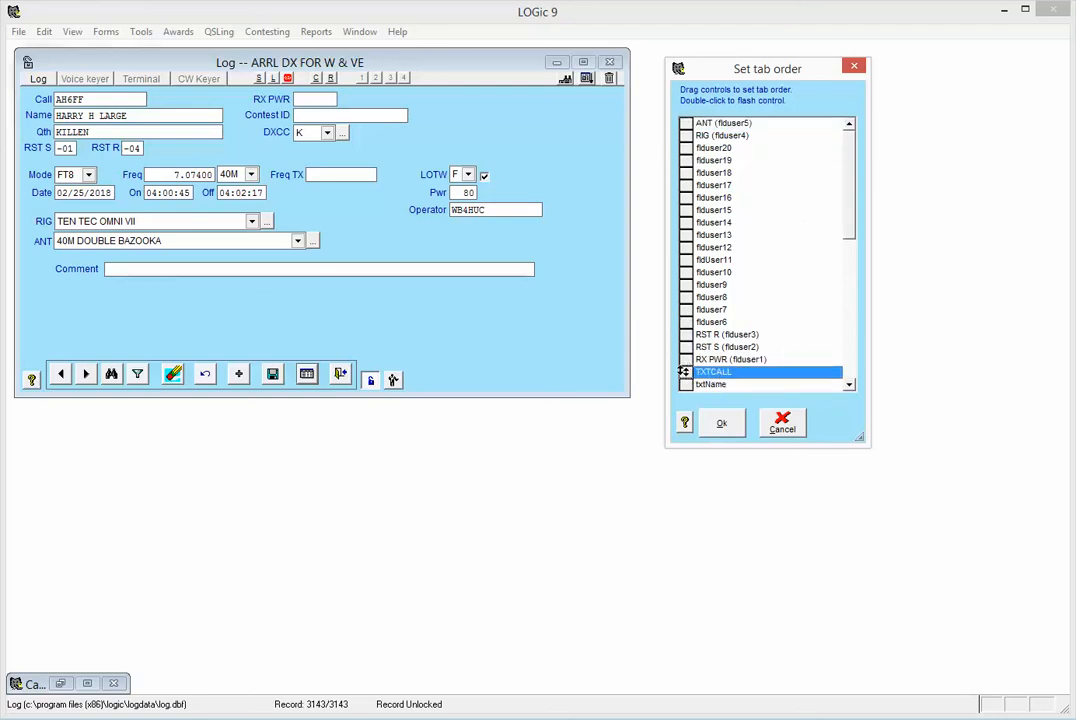
left_click_drag(684, 372, 690, 124)
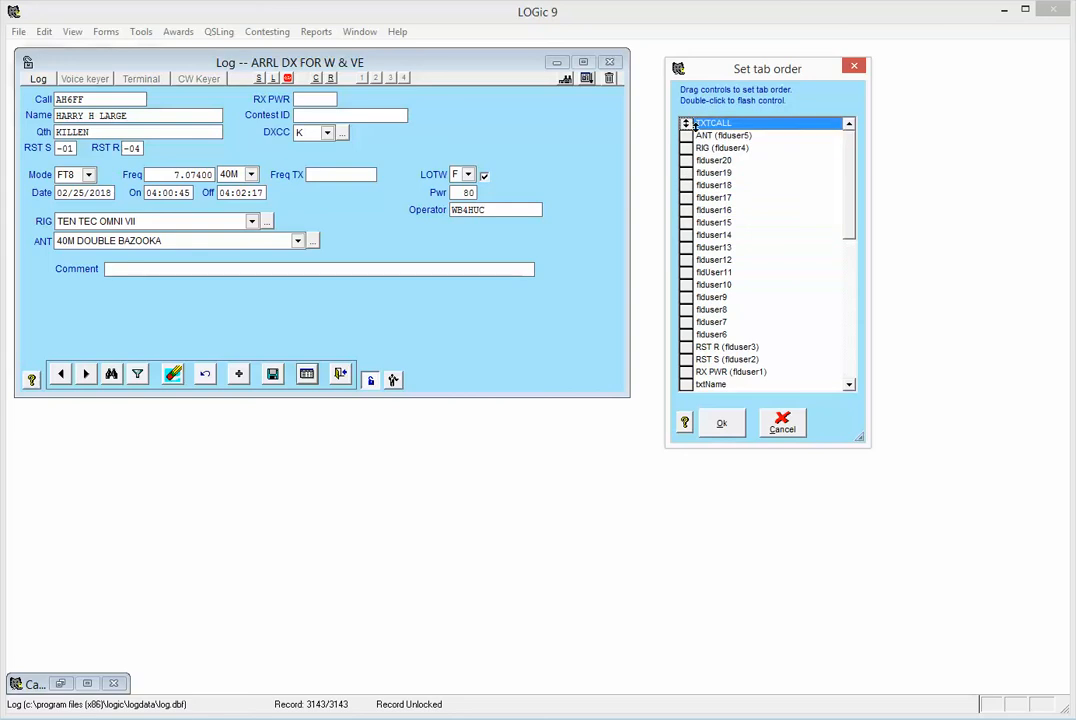
Place RX PWR (flduser1) directly after TXTCALL and RIG (flduser4) ahead of ANT (flduser5) in the tab order, and accept it
left_click(714, 172)
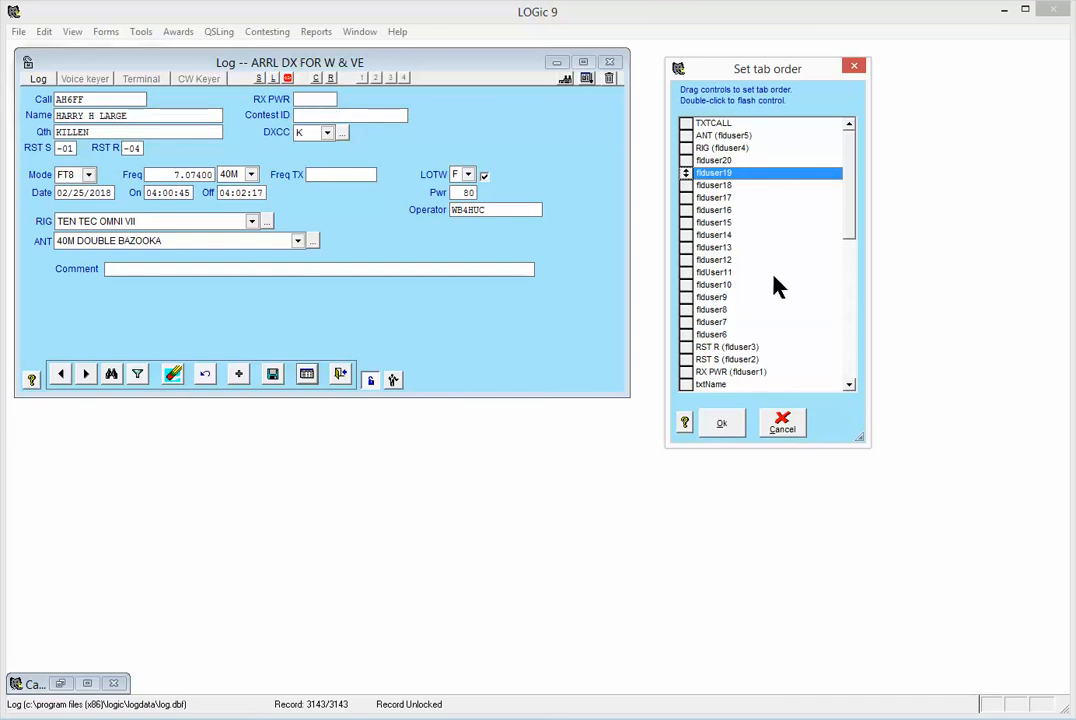
left_click_drag(685, 372, 684, 140)
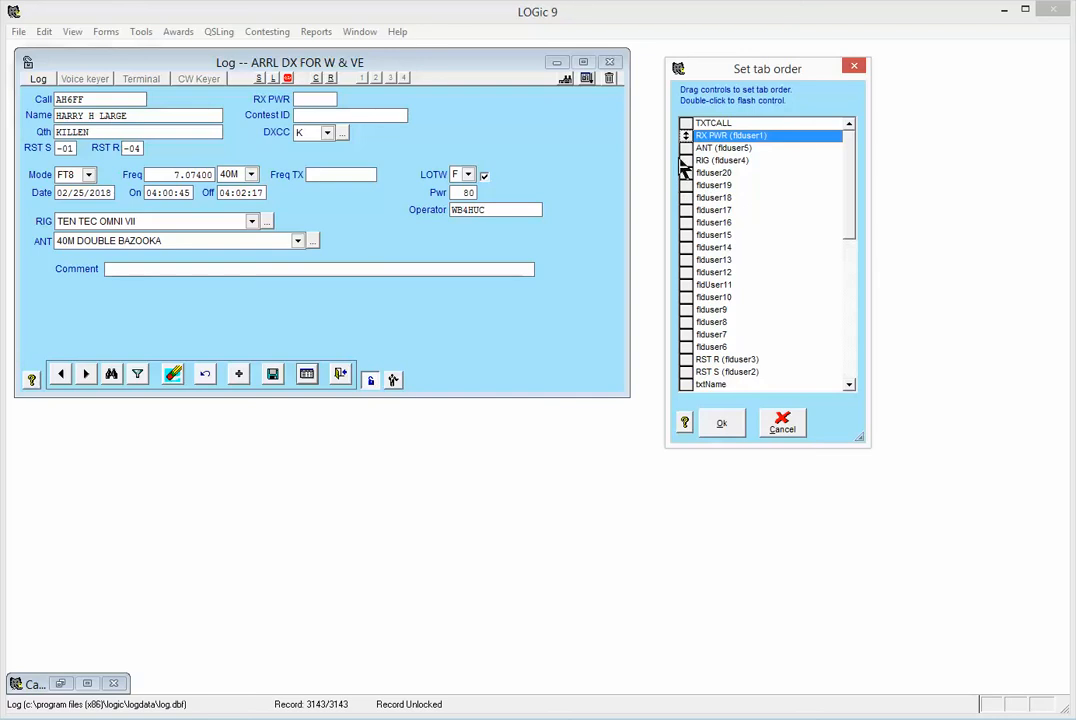
mouse_move(688, 160)
left_mouse_down()
mouse_move(697, 161)
mouse_move(688, 148)
left_mouse_up()
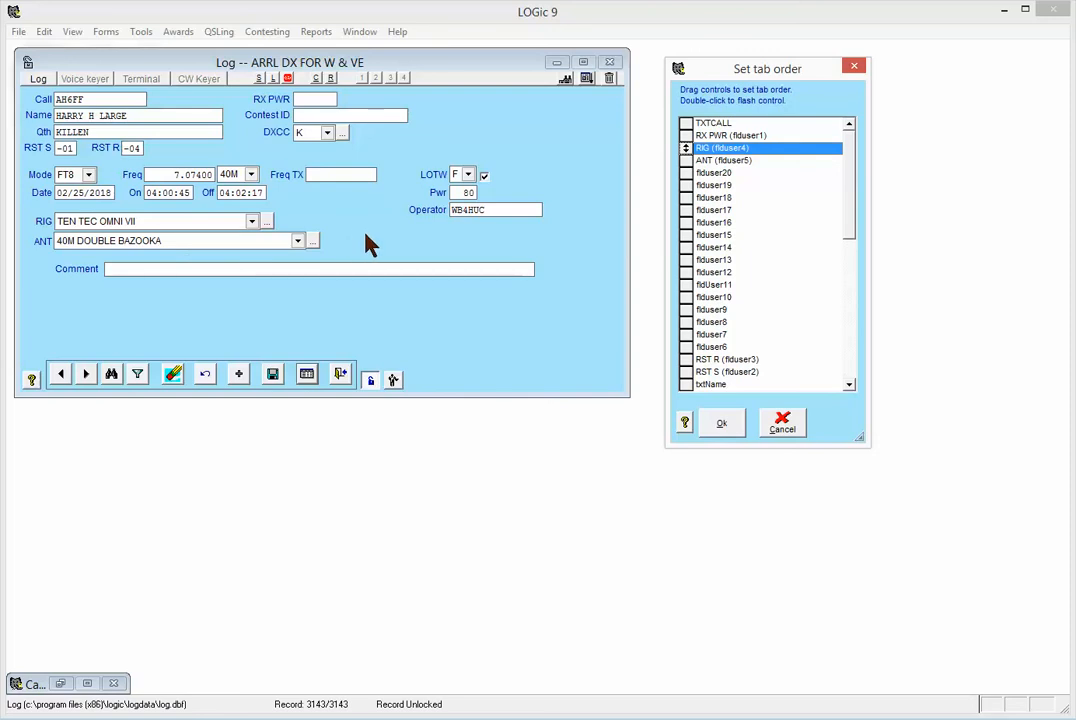
left_click(725, 425)
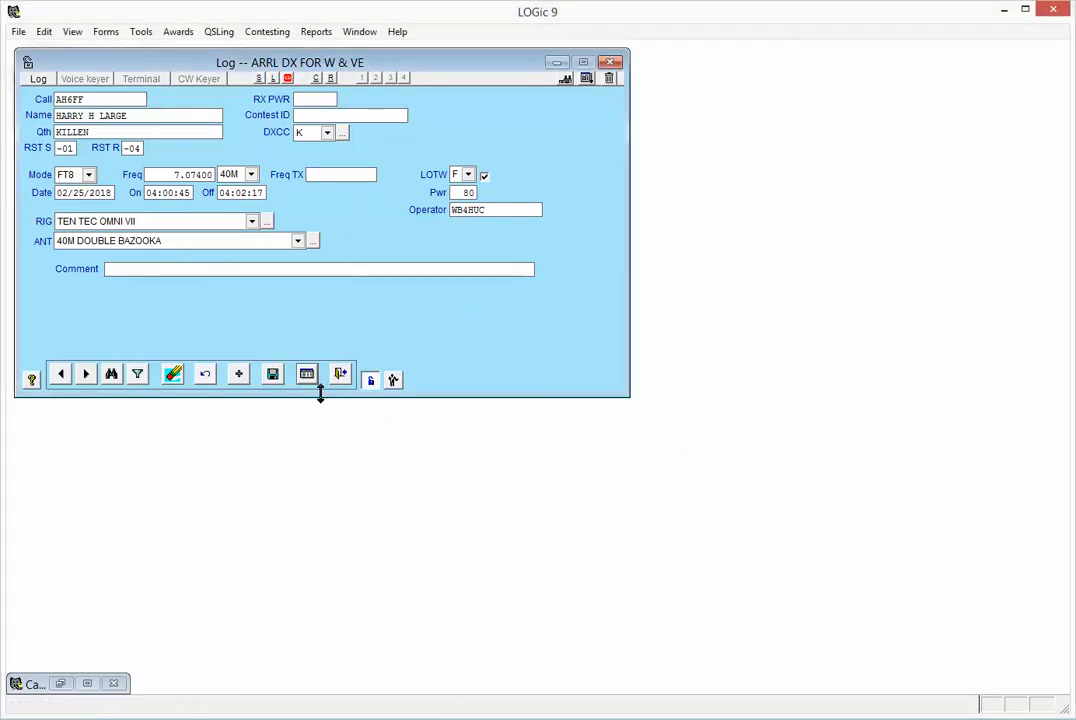
Lock the form's layout, move the form toward the middle of the workspace, and start a new log record
left_click(372, 381)
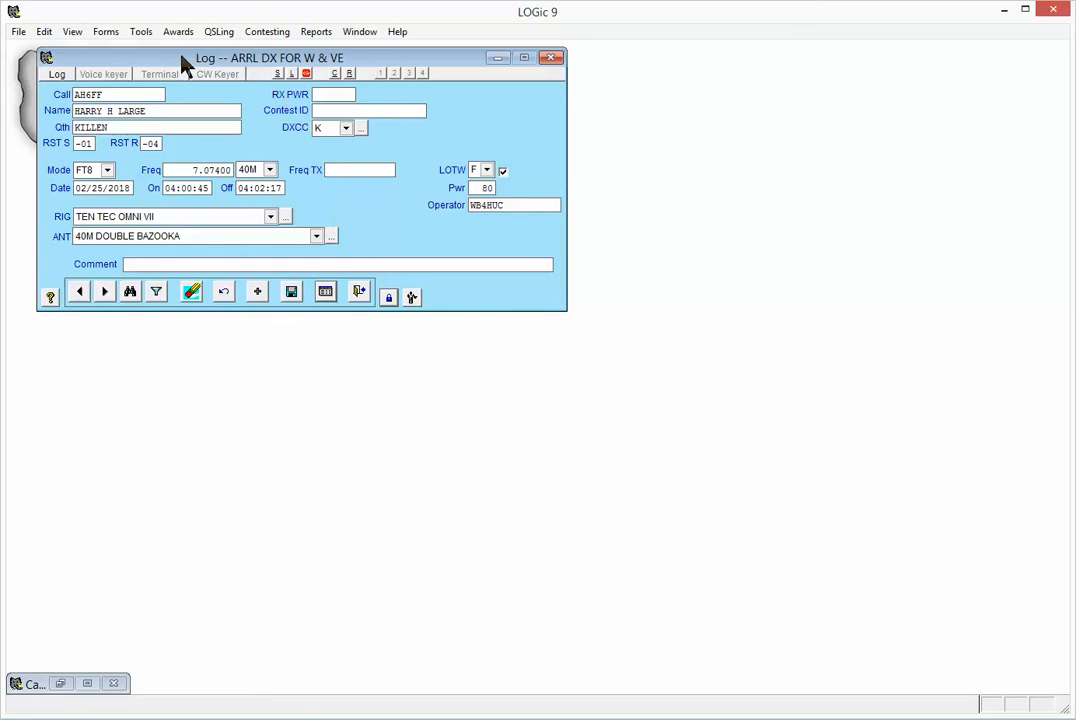
left_click_drag(183, 64, 372, 218)
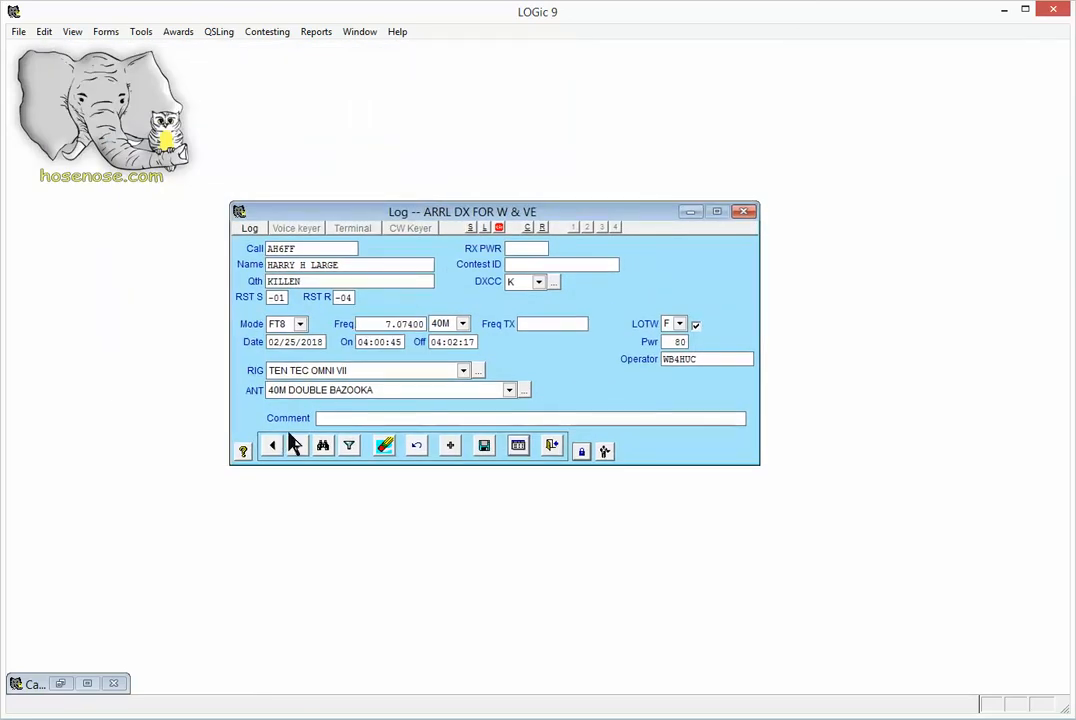
left_click(449, 452)
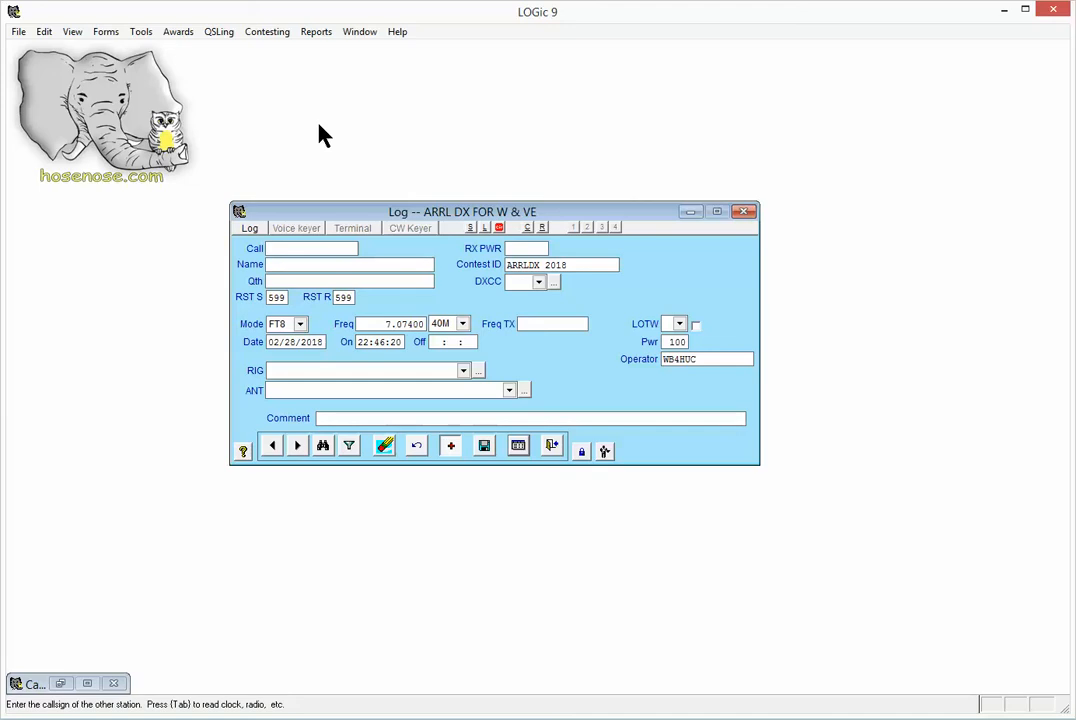
Enter the other station's callsign in the new record, log the duplicate QSO anyway, and set RX PWR to 100
type("WB4HUC")
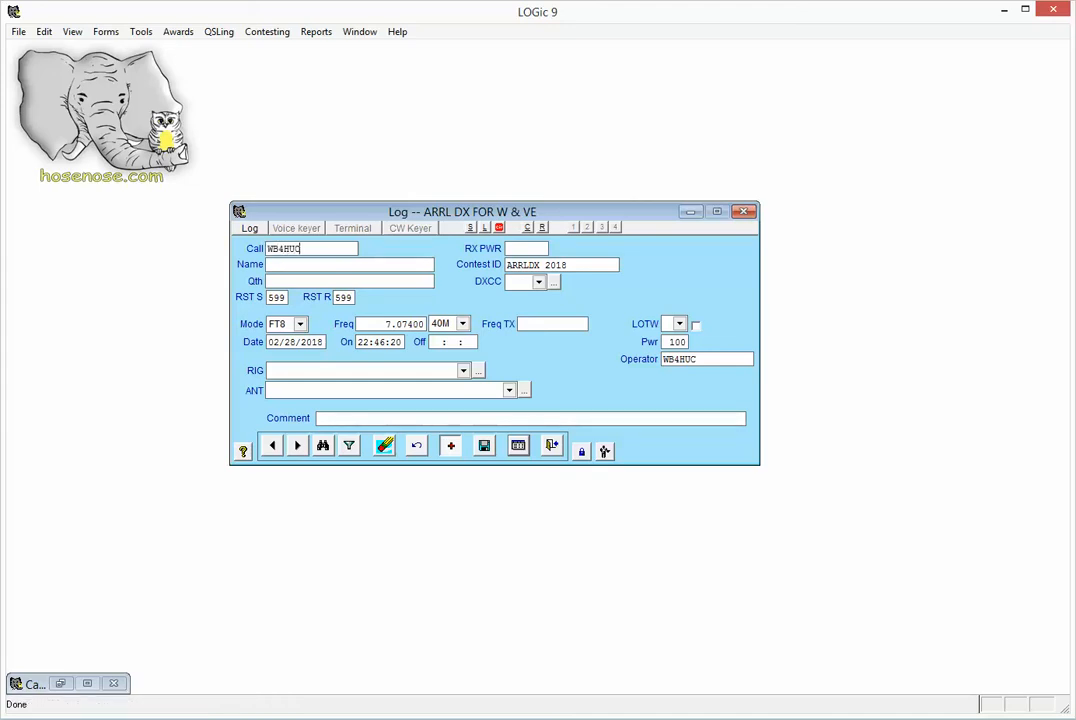
key("Return")
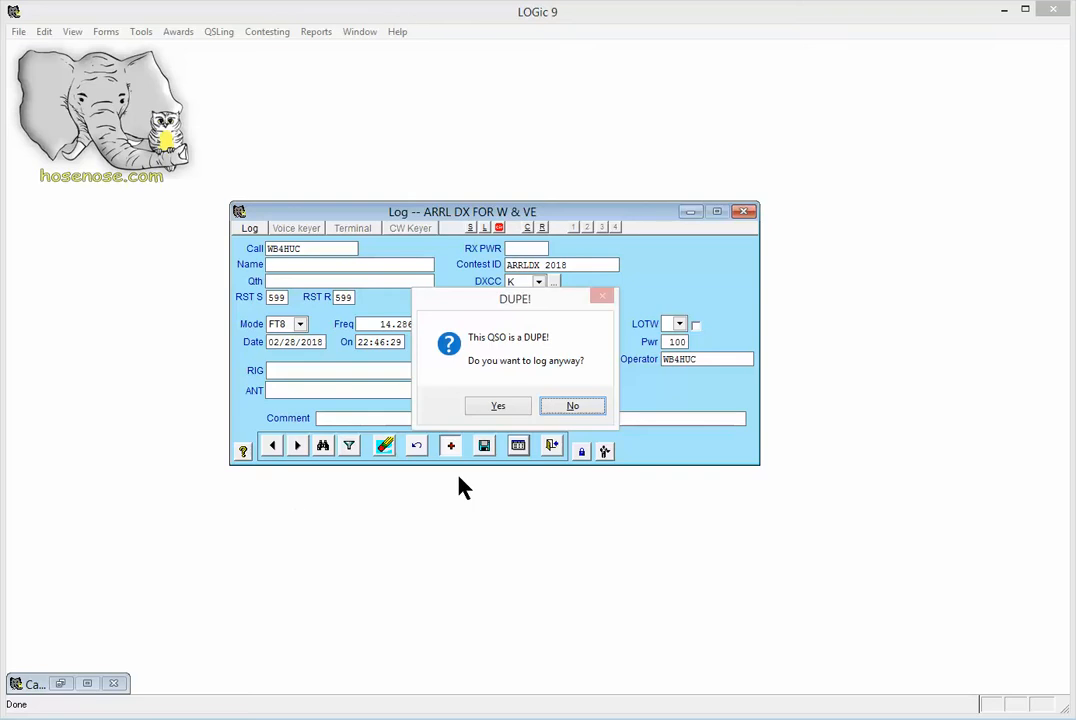
left_click(506, 408)
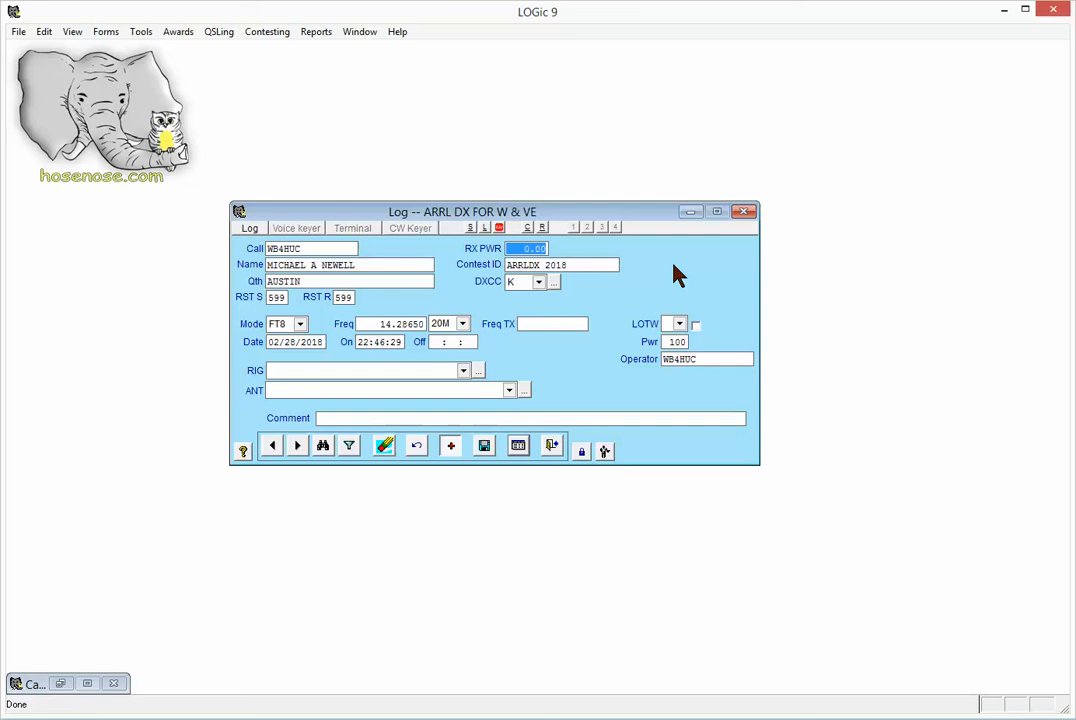
type("100 .")
key("Tab")
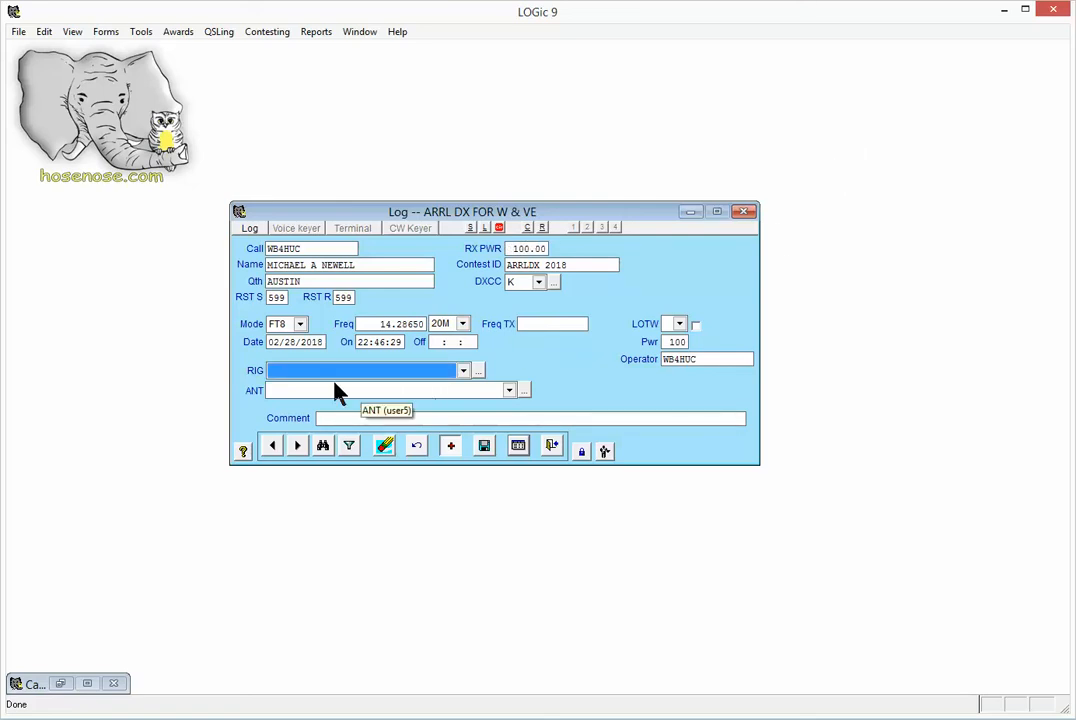
Set the record's RIG to TEN TEC OMNI VII/KPA500 and its ANT to 30/20 METER INVERTED VEE @ 35
left_click(463, 371)
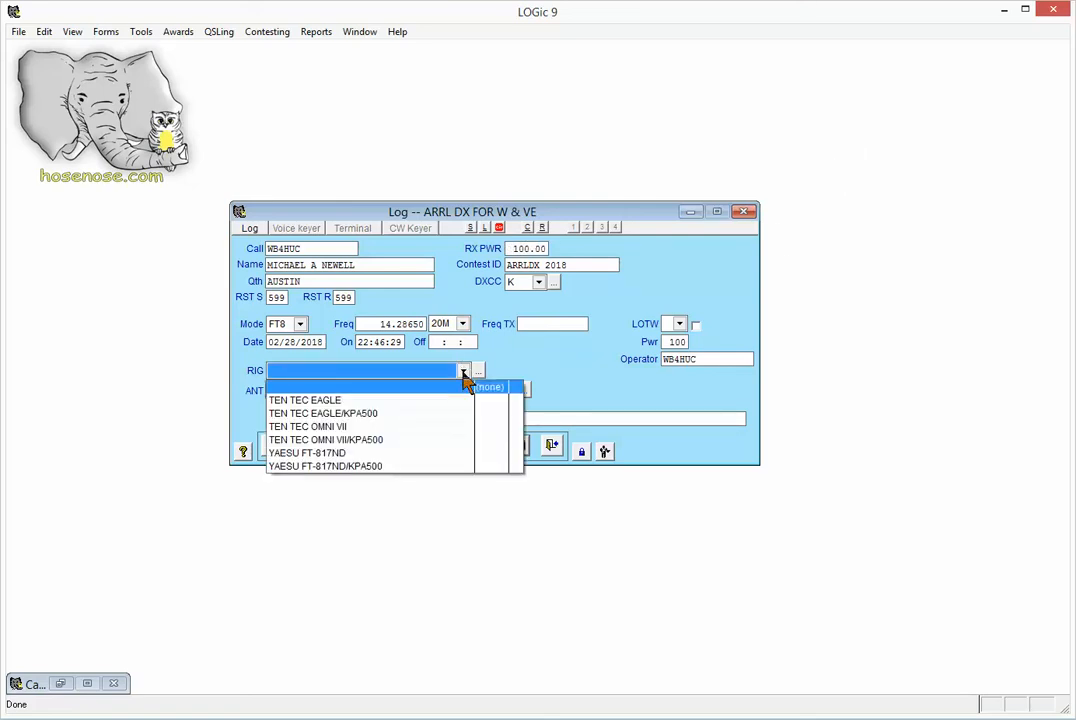
left_click(352, 440)
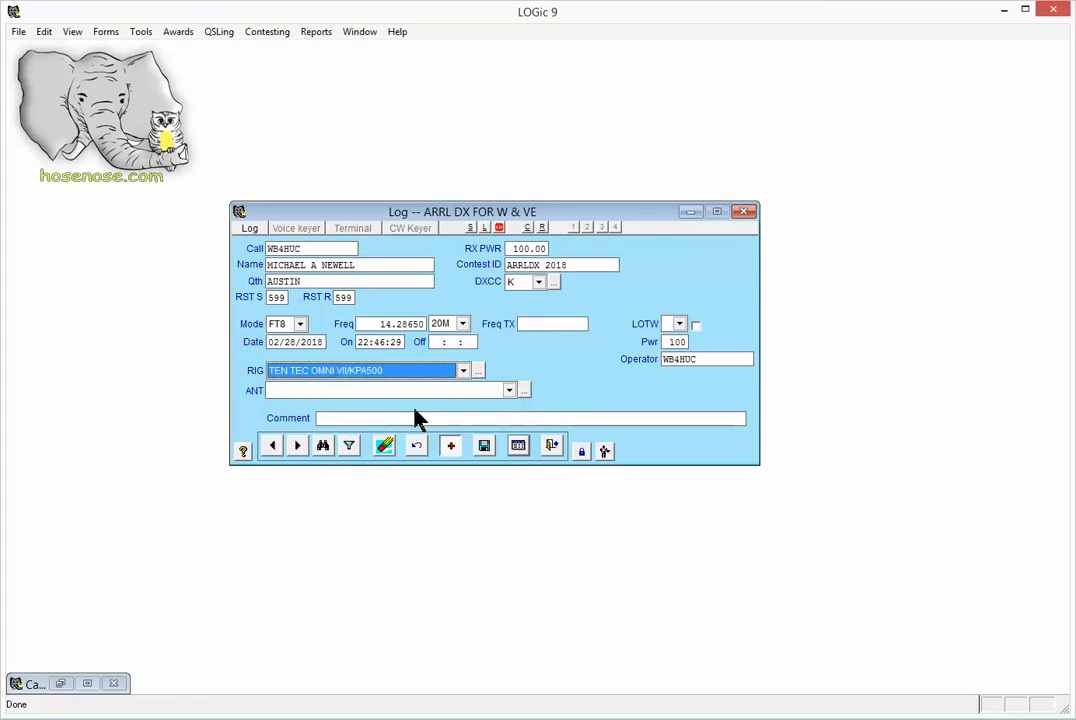
left_click(510, 391)
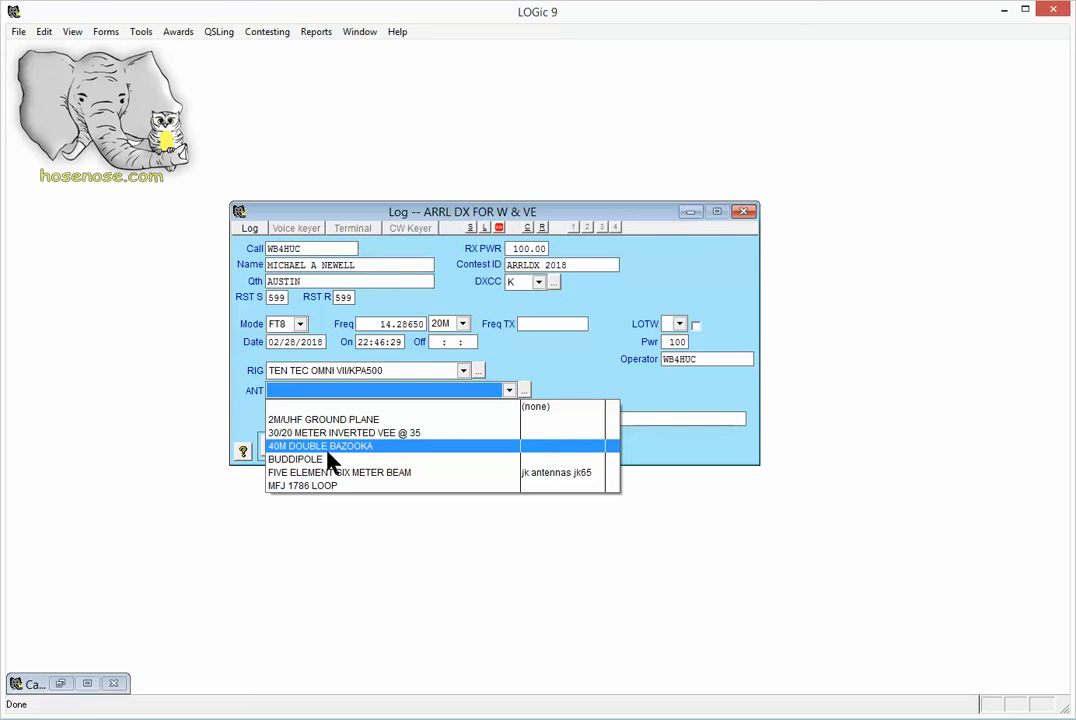
left_click(346, 434)
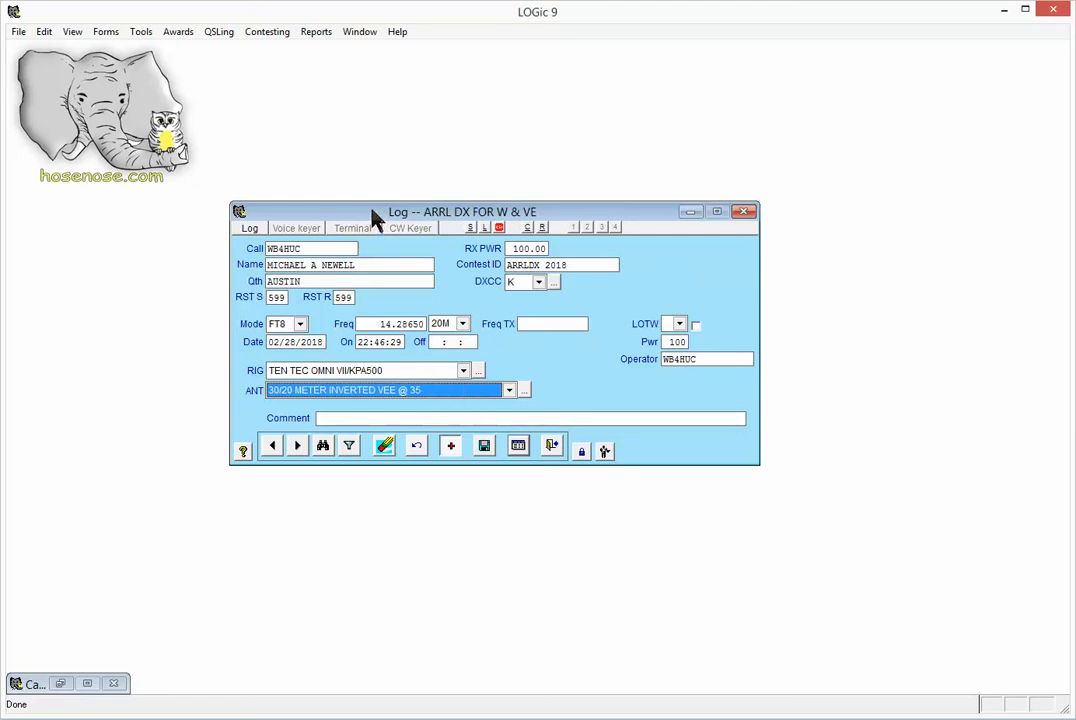
Move the log form up toward the logo in the workspace and permanently delete the test record
left_click(348, 154)
left_click_drag(340, 215, 298, 72)
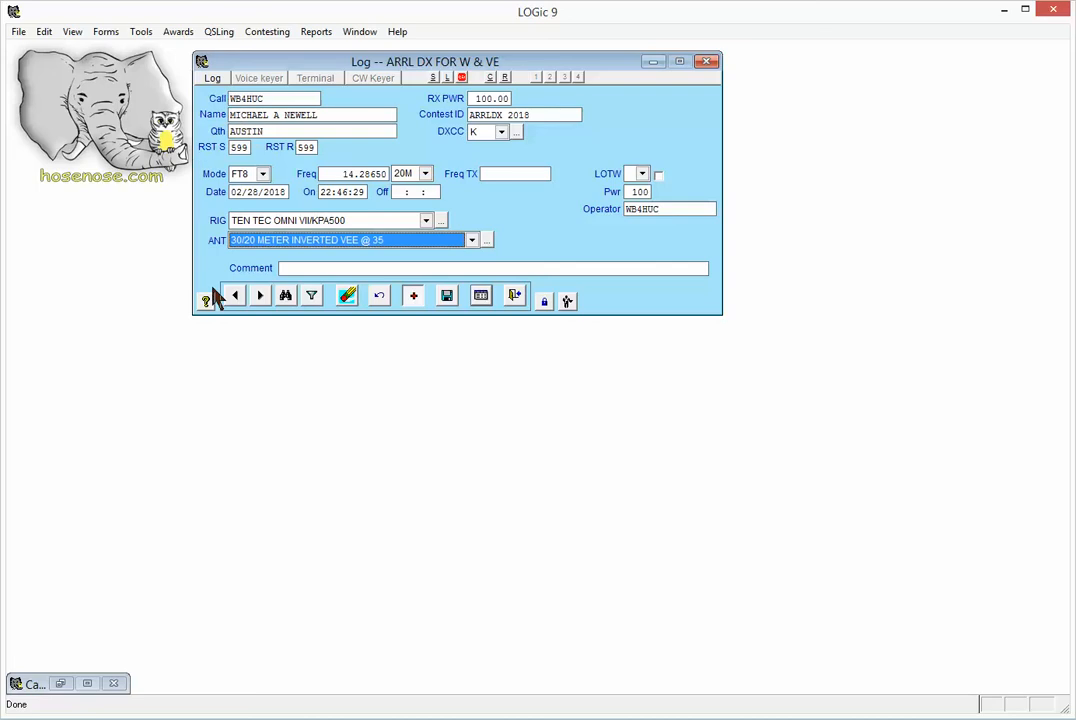
left_click(347, 298)
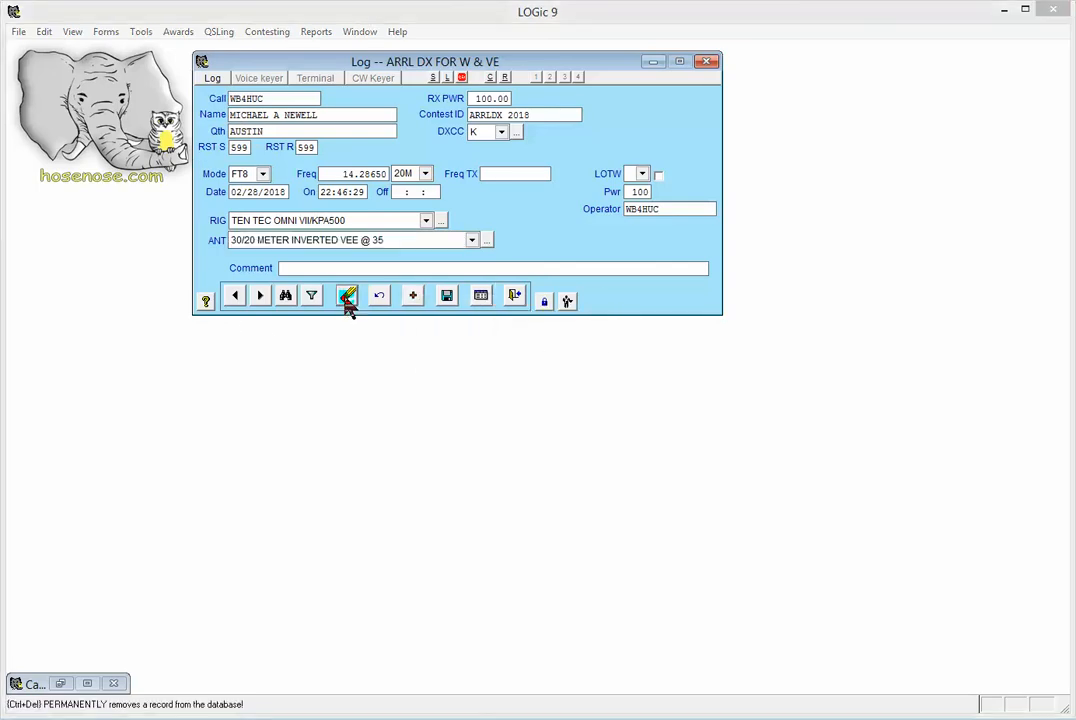
left_click(487, 403)
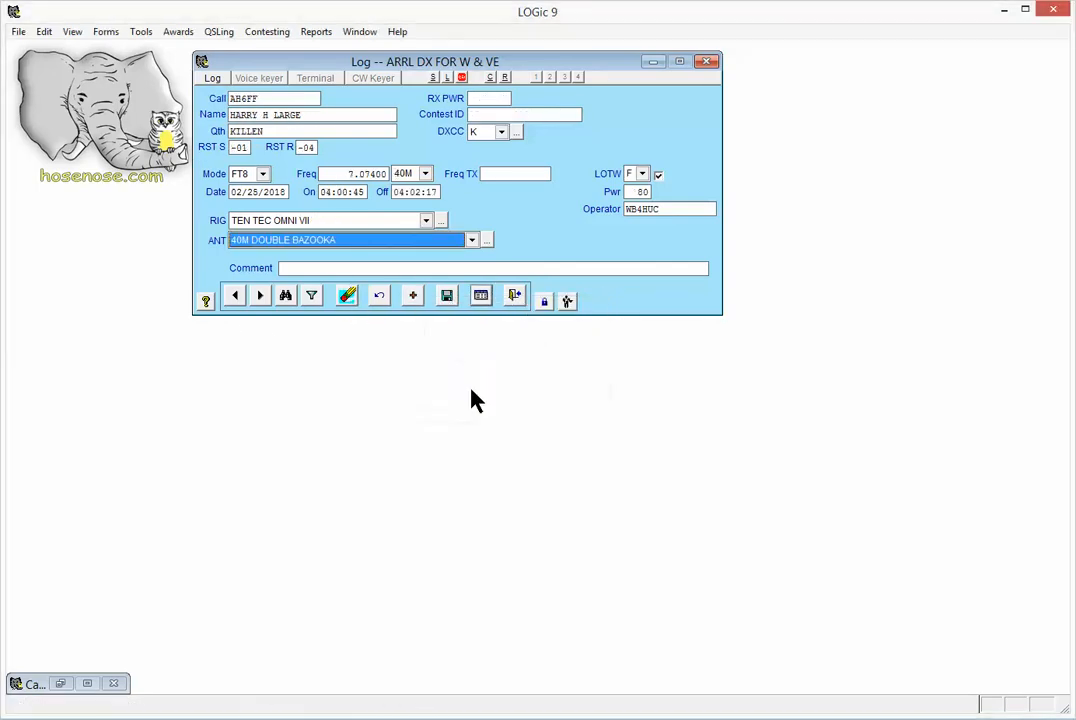
Open the log form setup at the default field values for new QSOs and place the dialog below the log form
left_click(212, 79)
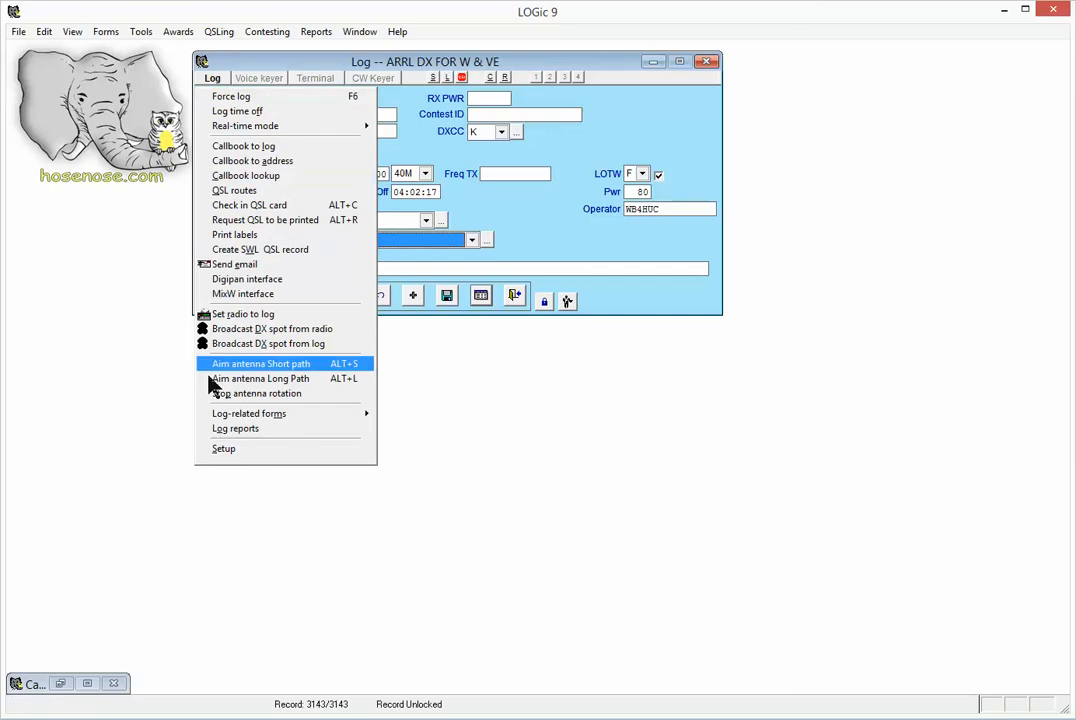
left_click(224, 451)
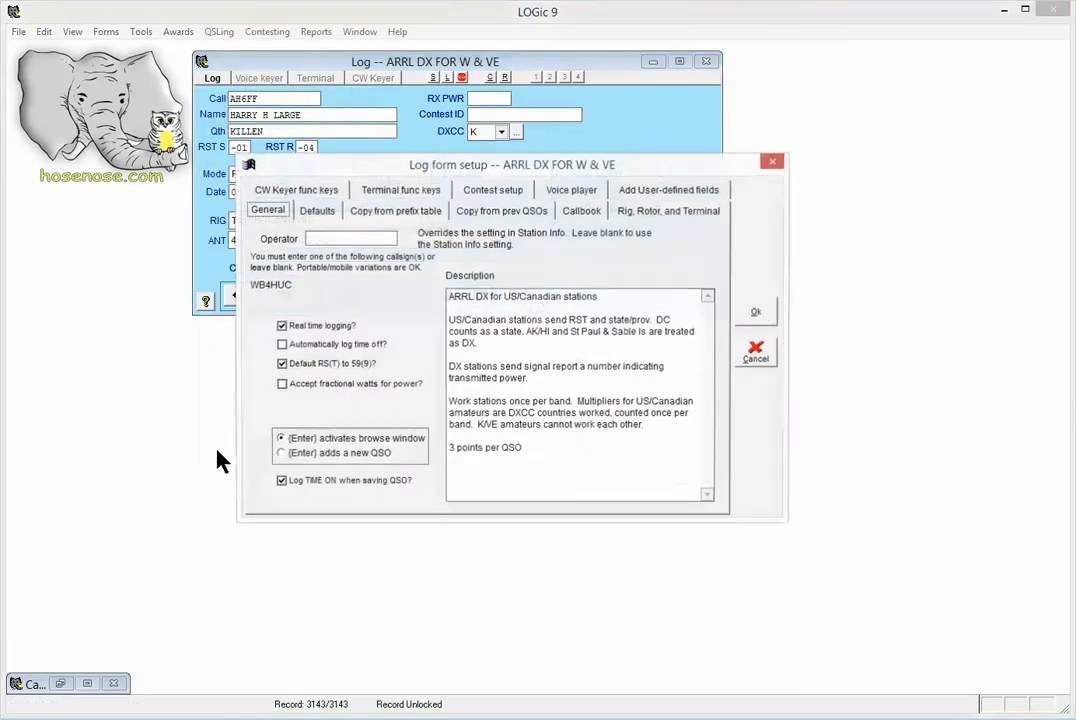
left_click(318, 212)
left_click_drag(333, 170, 374, 342)
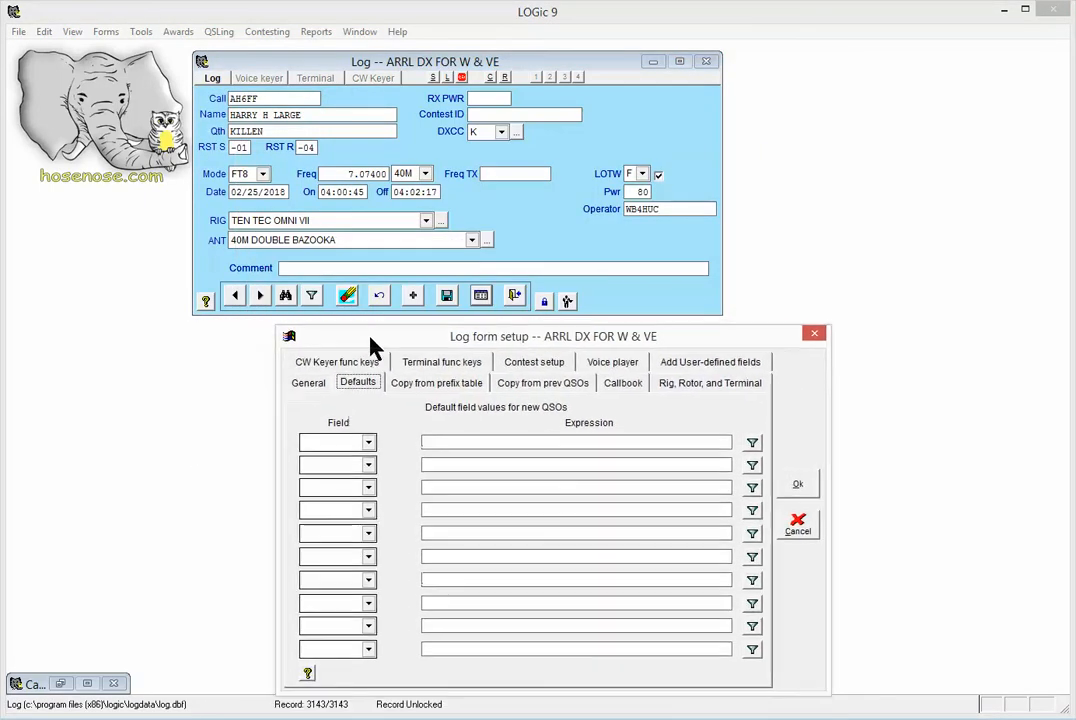
Add RST_SENT as the first default field for new QSOs with the expression "599"
left_click(368, 445)
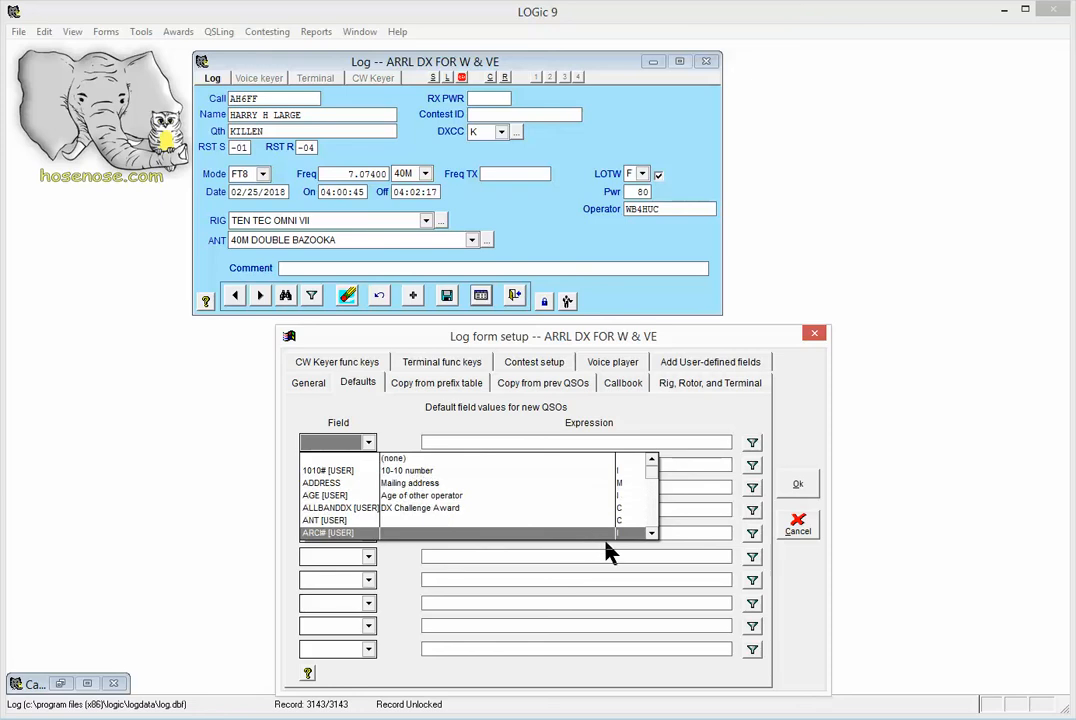
left_click(652, 535)
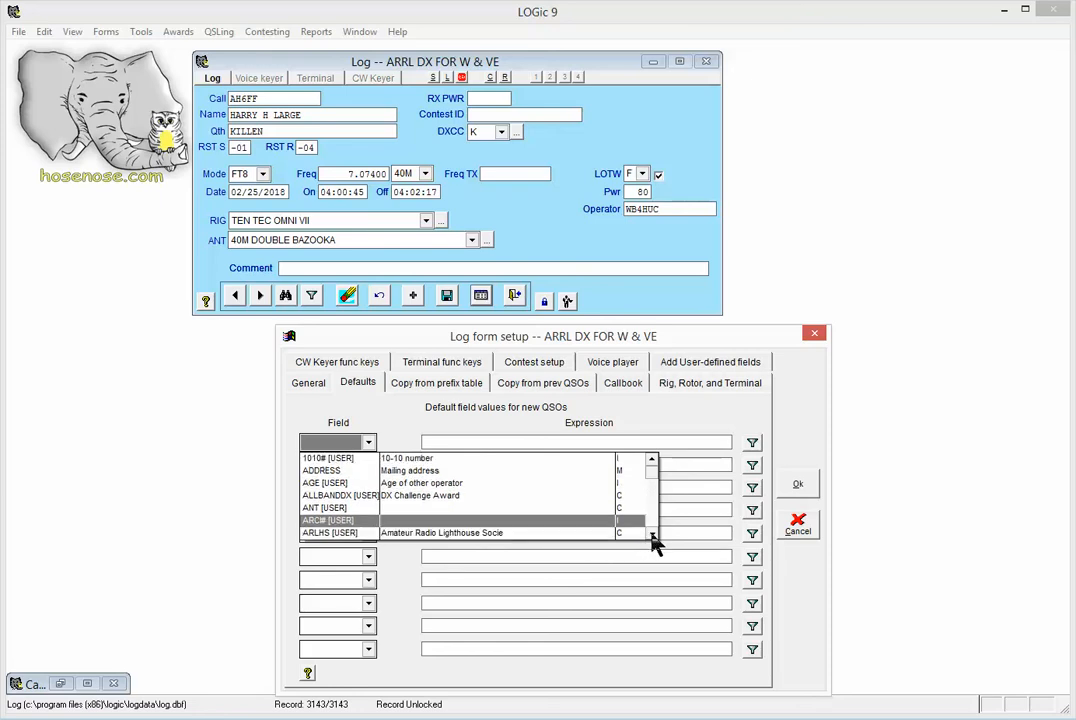
left_click(652, 535)
left_click(652, 535)
left_click(652, 535)
left_click(652, 535)
left_click_drag(652, 538, 652, 538)
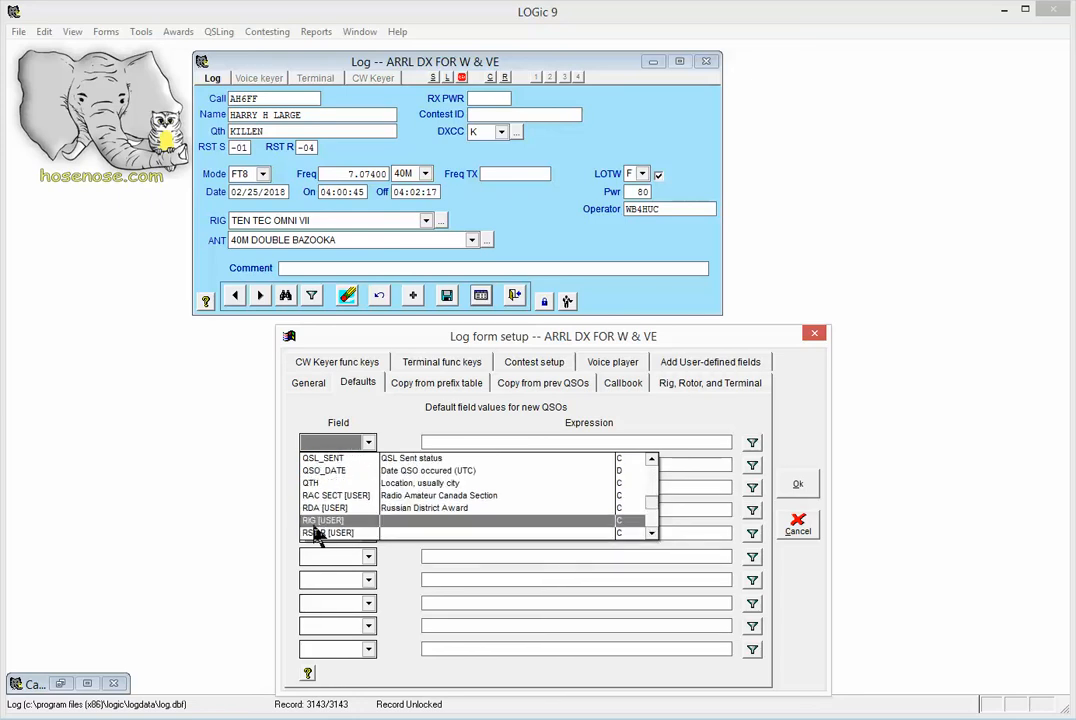
left_click(652, 534)
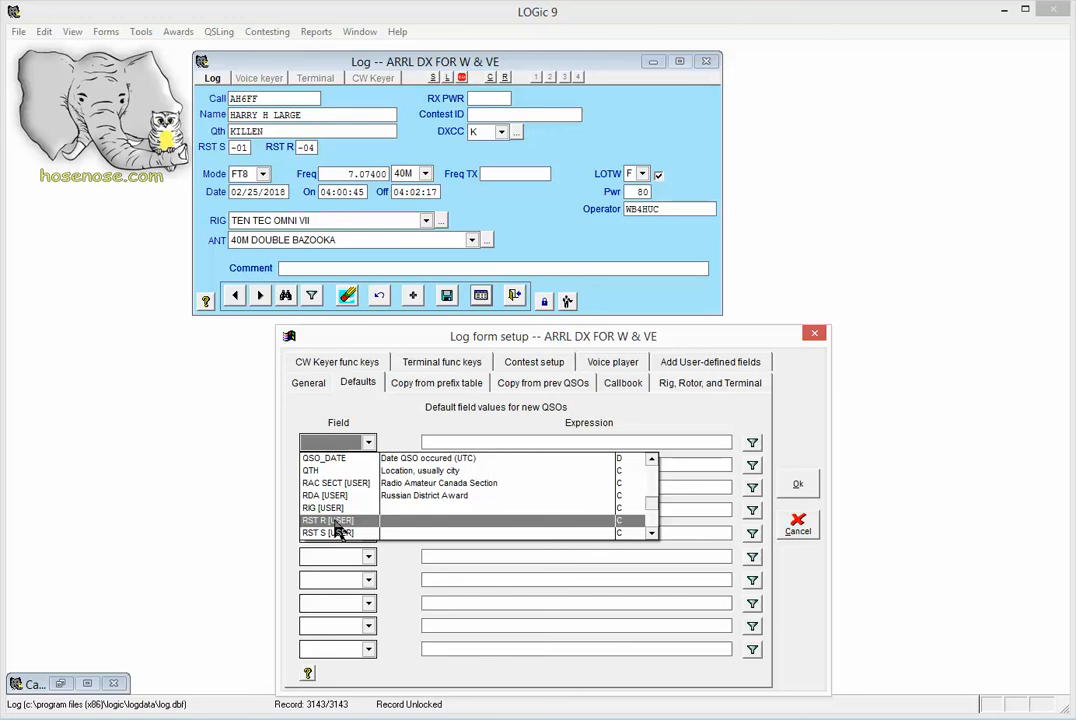
left_click(652, 534)
left_click(653, 536)
left_click(653, 536)
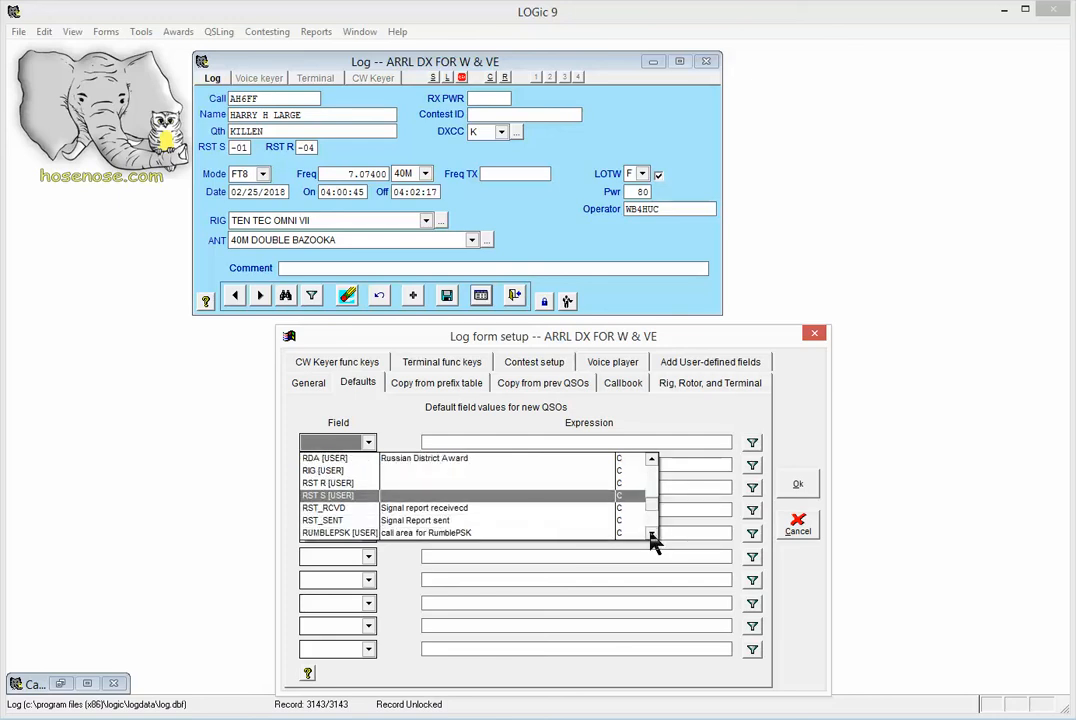
left_click(327, 523)
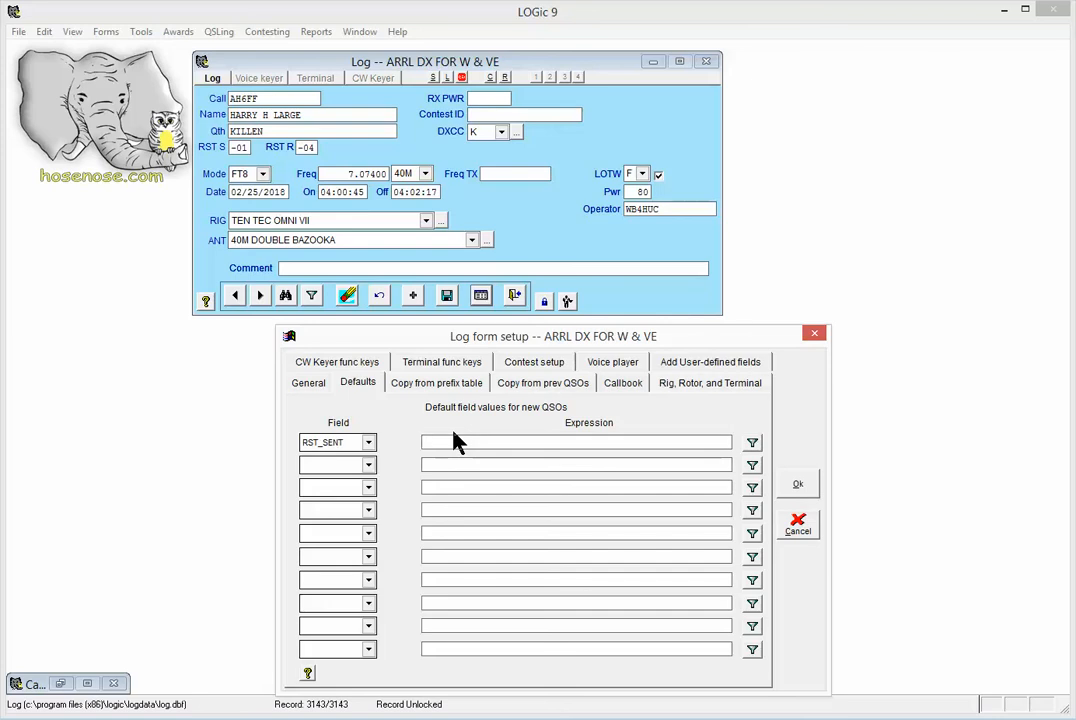
type("599\"")
Add RST_RCVD as the second default field with the expression "59", and change the RST_SENT expression to "59"
left_click(368, 466)
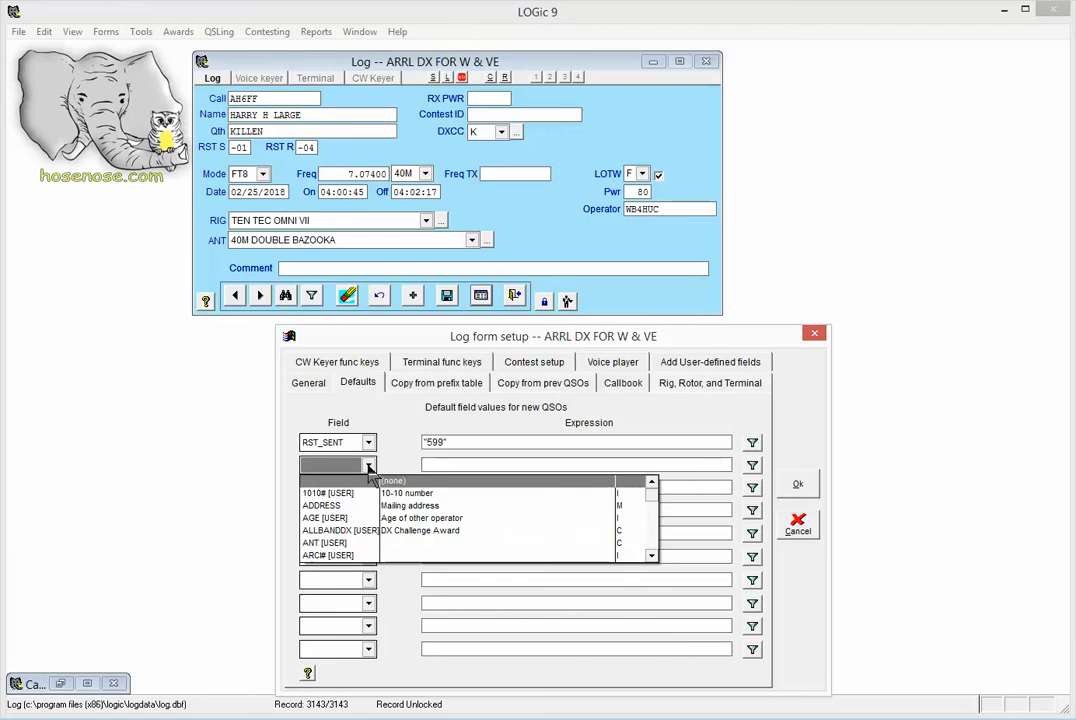
left_click_drag(651, 503, 655, 533)
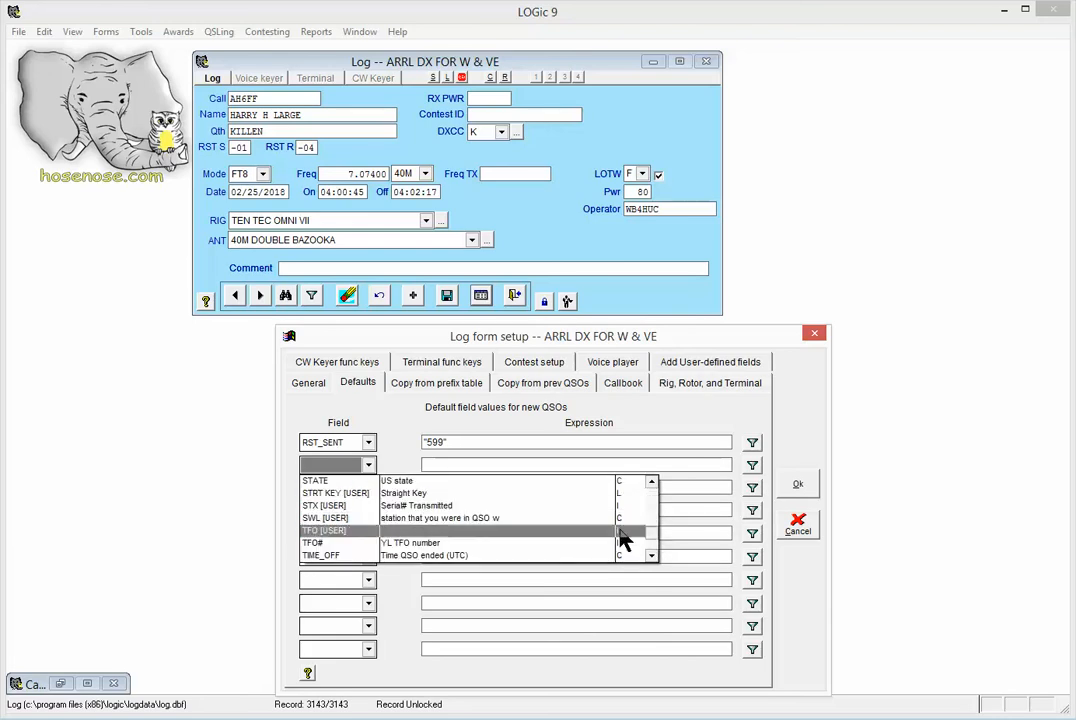
left_click(318, 526)
scroll(338, 472, "up", 5)
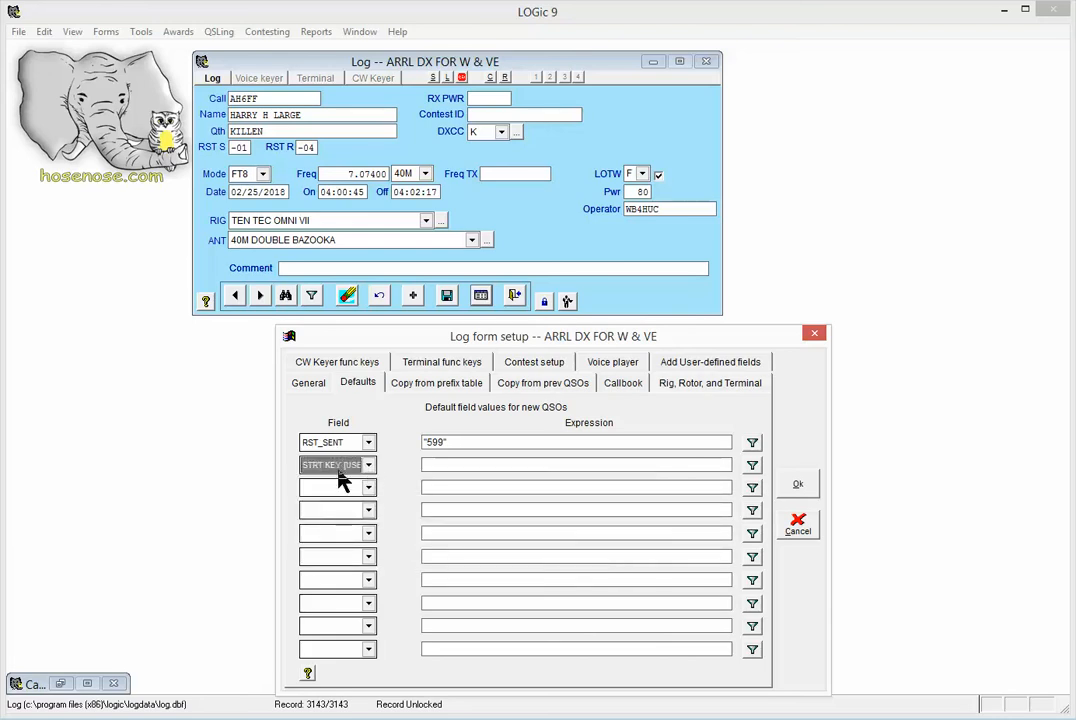
scroll(338, 480, "up", 3)
scroll(338, 480, "up", 1)
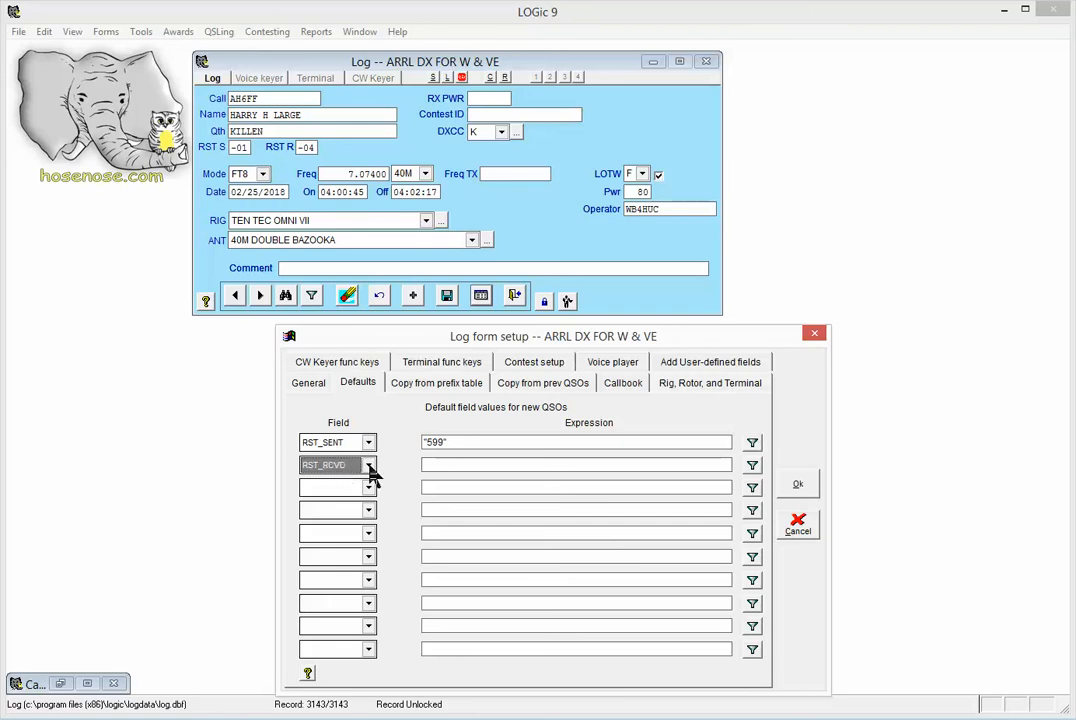
left_click(428, 464)
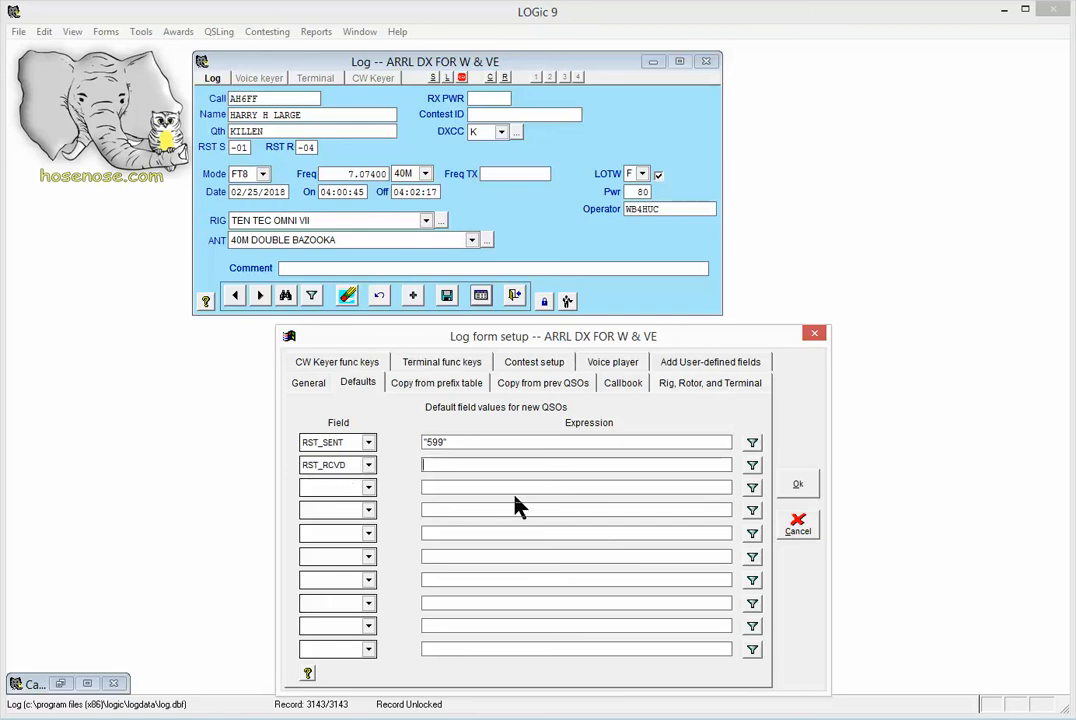
type("\"59\"")
key("BackSpace")
Choose LOTW R [USER] as the third default field for new QSOs
left_click(368, 487)
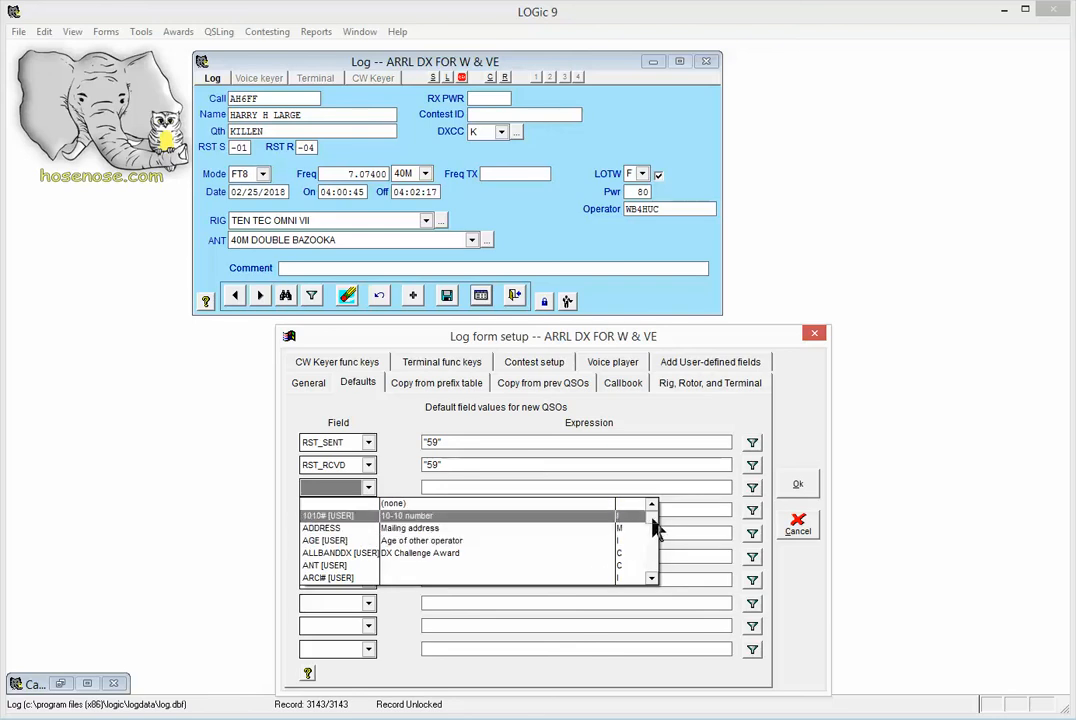
scroll(655, 550, "down", 10)
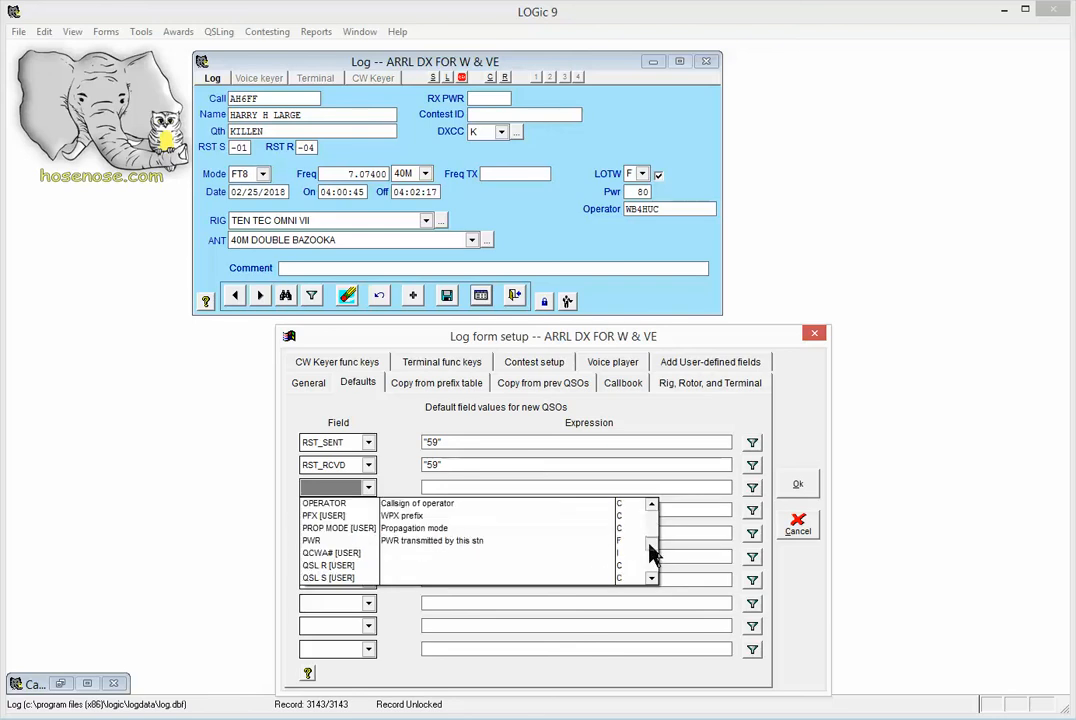
left_click(350, 528)
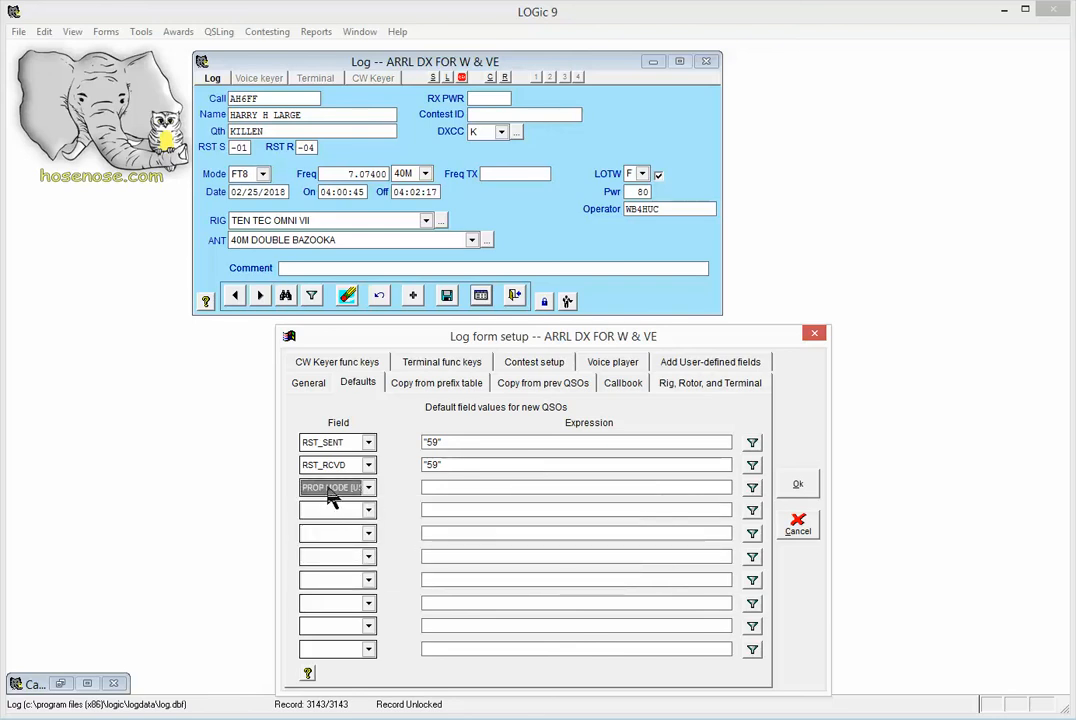
scroll(329, 488, "up", 6)
scroll(331, 497, "up", 4)
scroll(327, 493, "up", 4)
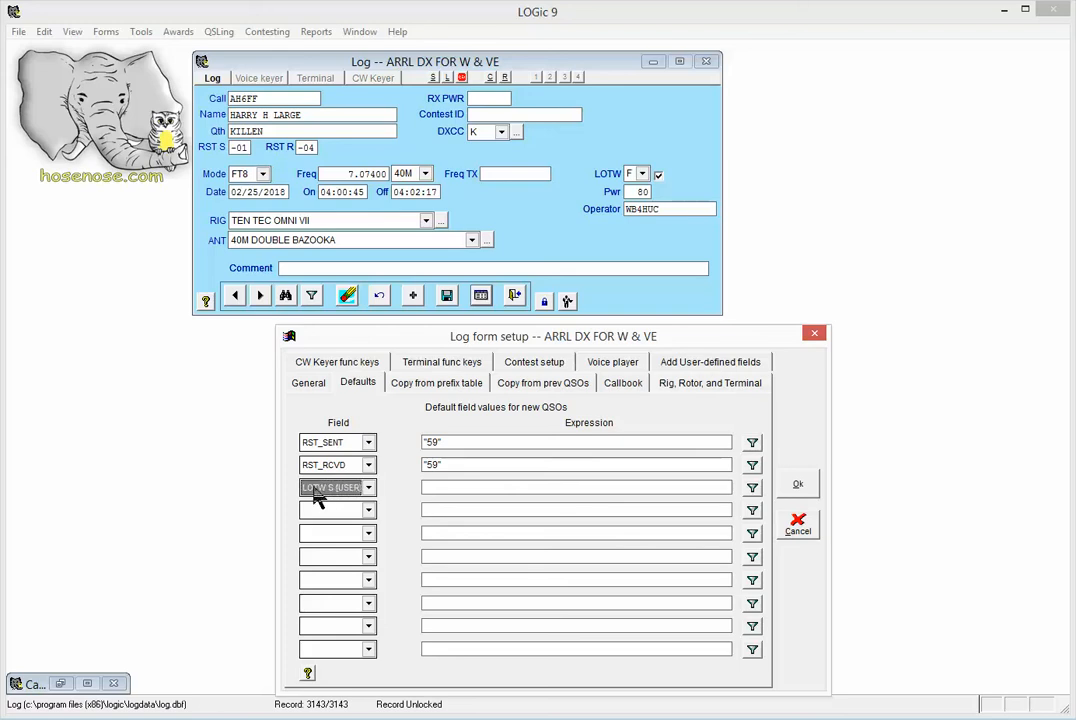
scroll(318, 497, "up", 3)
scroll(318, 497, "down", 2)
scroll(318, 497, "down", 1)
scroll(318, 497, "up", 2)
scroll(318, 497, "down", 2)
Set the default expression for LOTW R [USER] to "R", without leading spaces
left_click(440, 488)
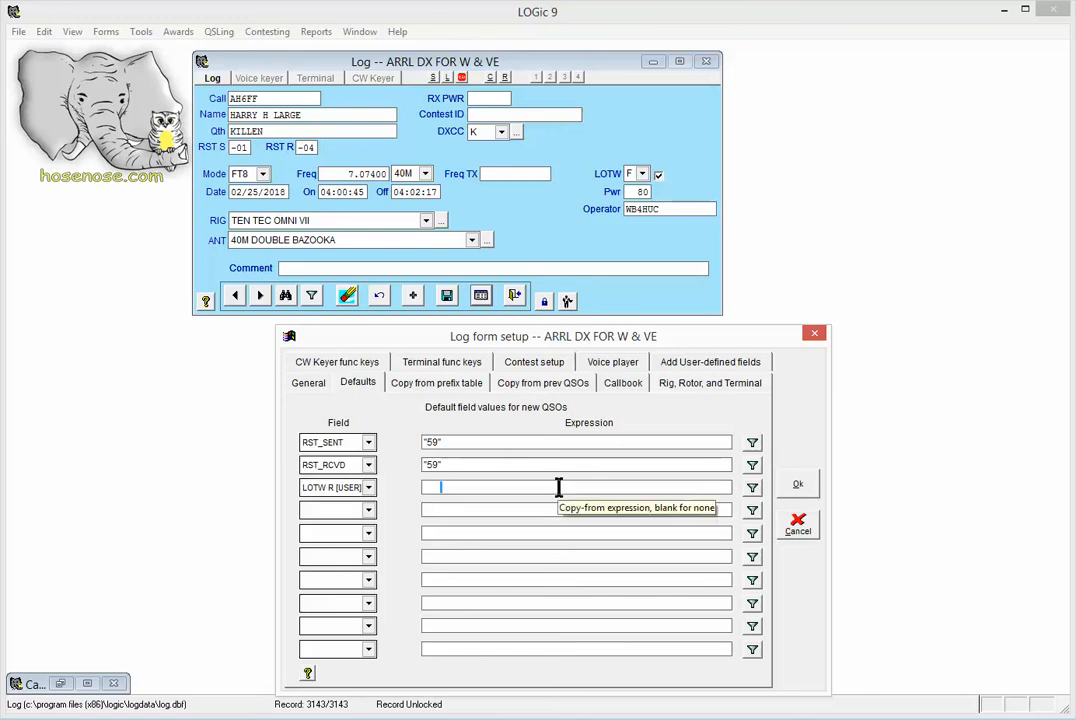
key("BackSpace")
key("BackSpace")
key("BackSpace")
key("BackSpace")
key("BackSpace")
key("BackSpace")
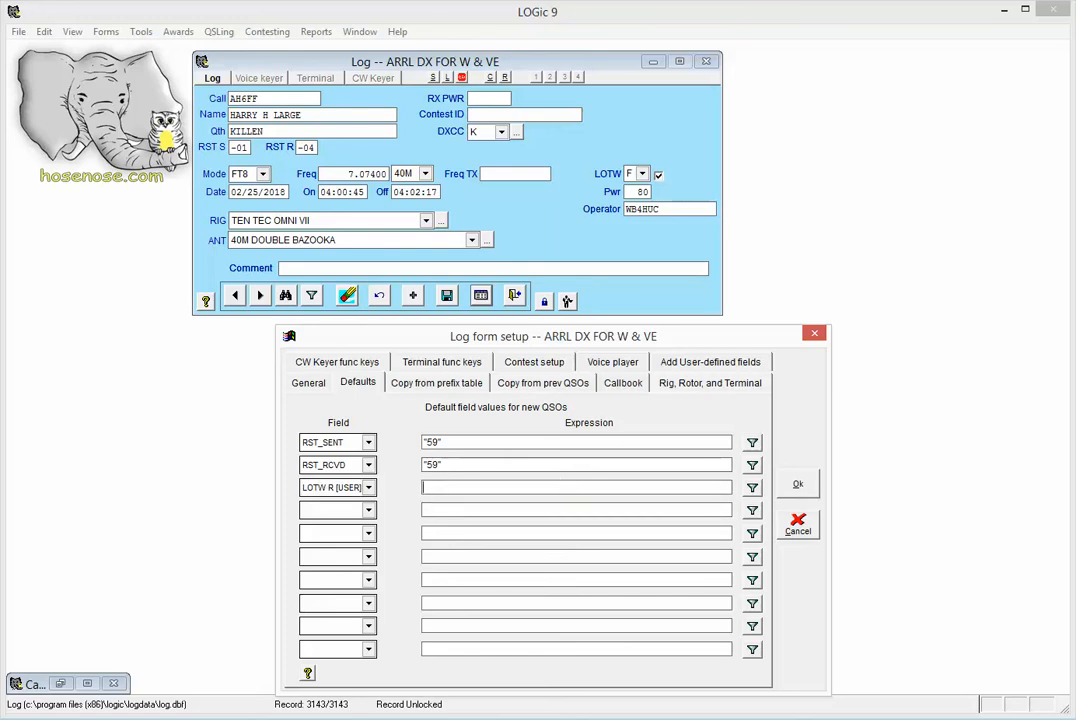
type("\"R\"")
Add ANT [USER] as the fourth default field for new QSOs with the expression "40M DOUBLE BAZOOKA"
left_click(369, 511)
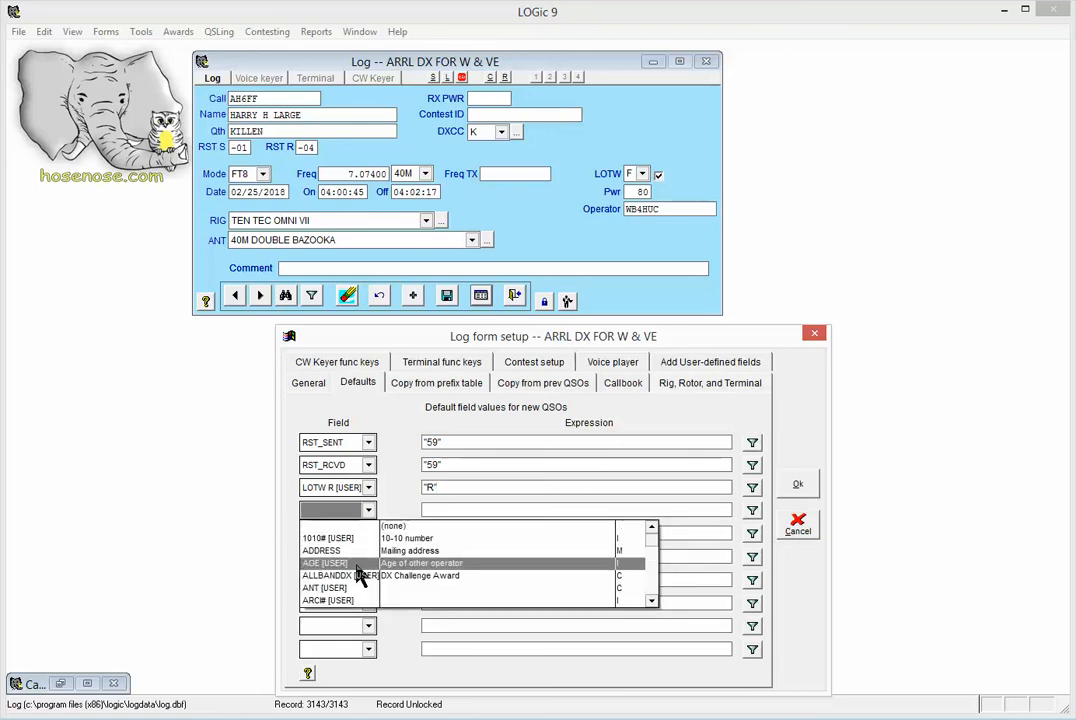
left_click(337, 587)
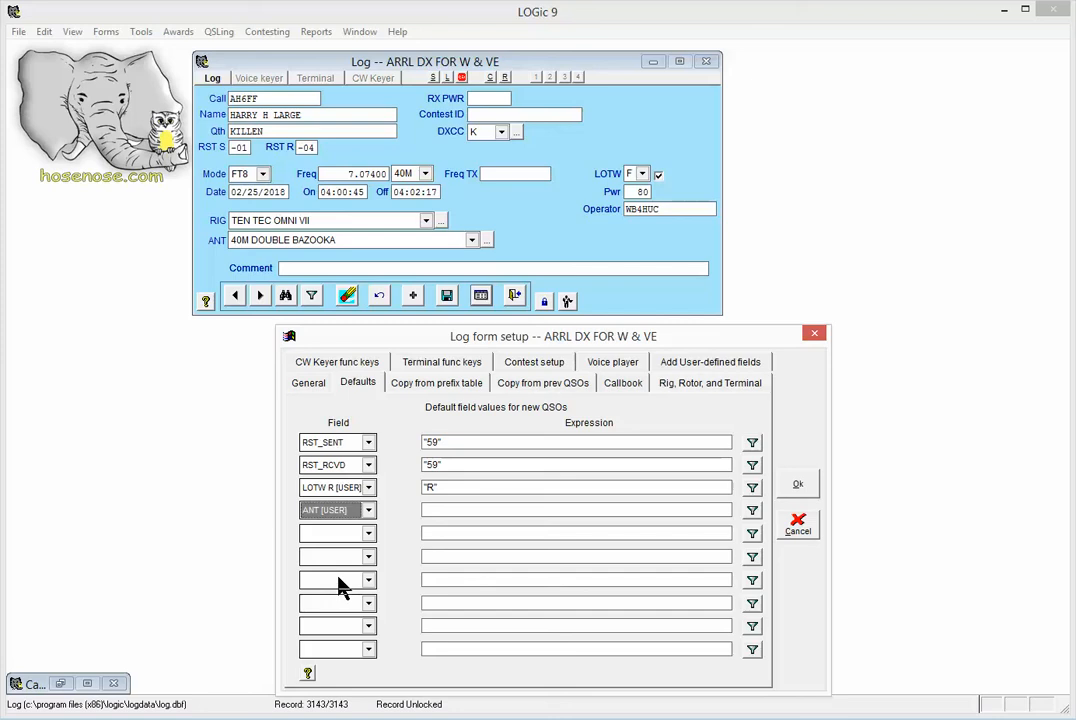
left_click(436, 510)
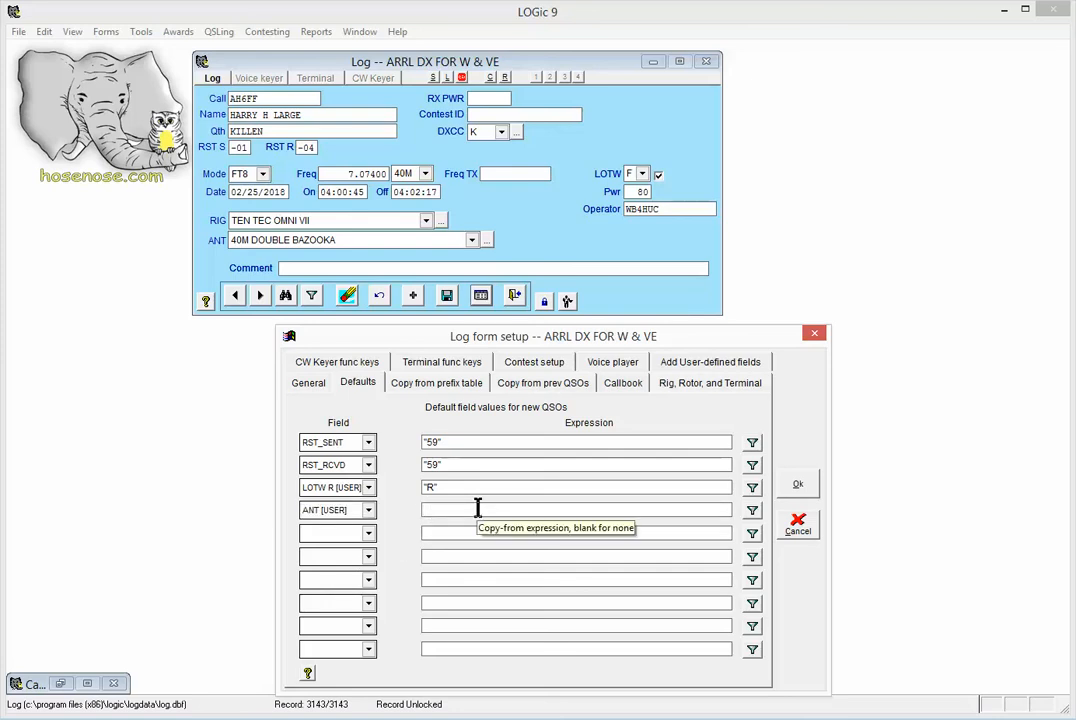
type("\"")
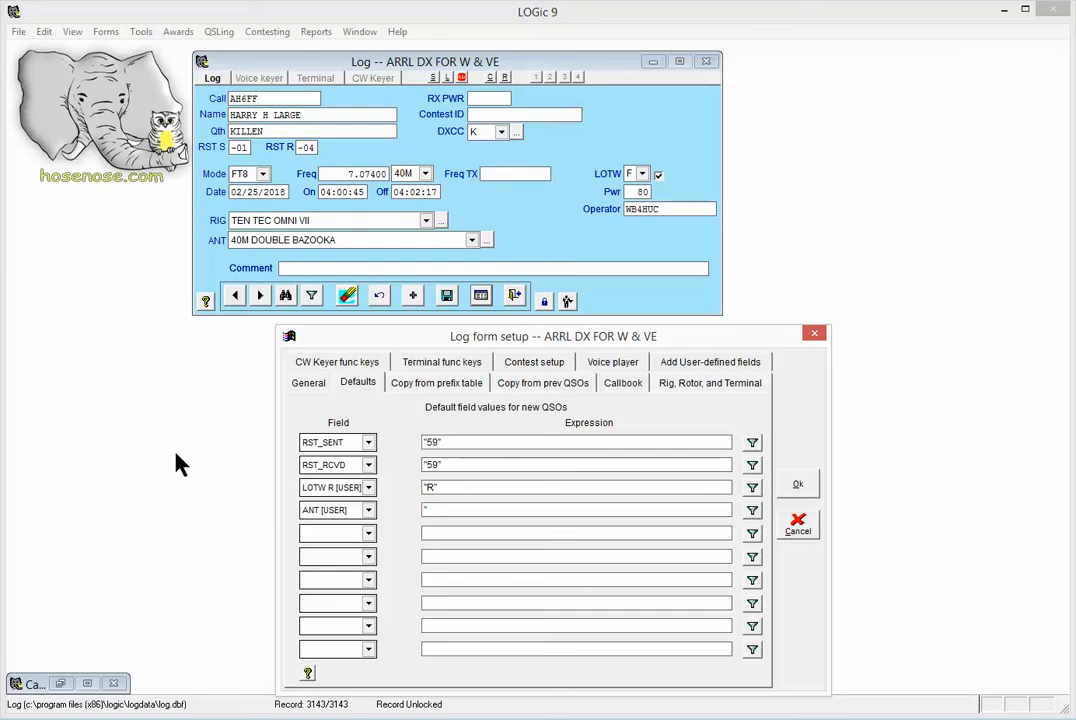
type("40M DOUBLE BAZOOKA\"")
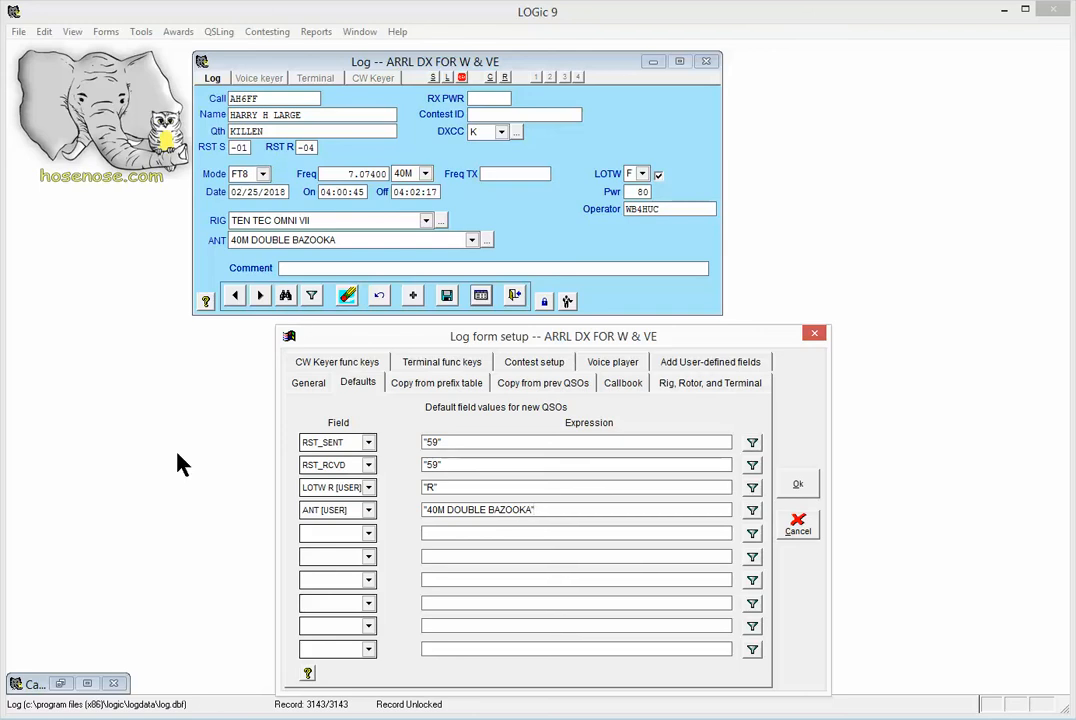
Choose RIG [USER] as the fifth default field for new QSOs
left_click(368, 533)
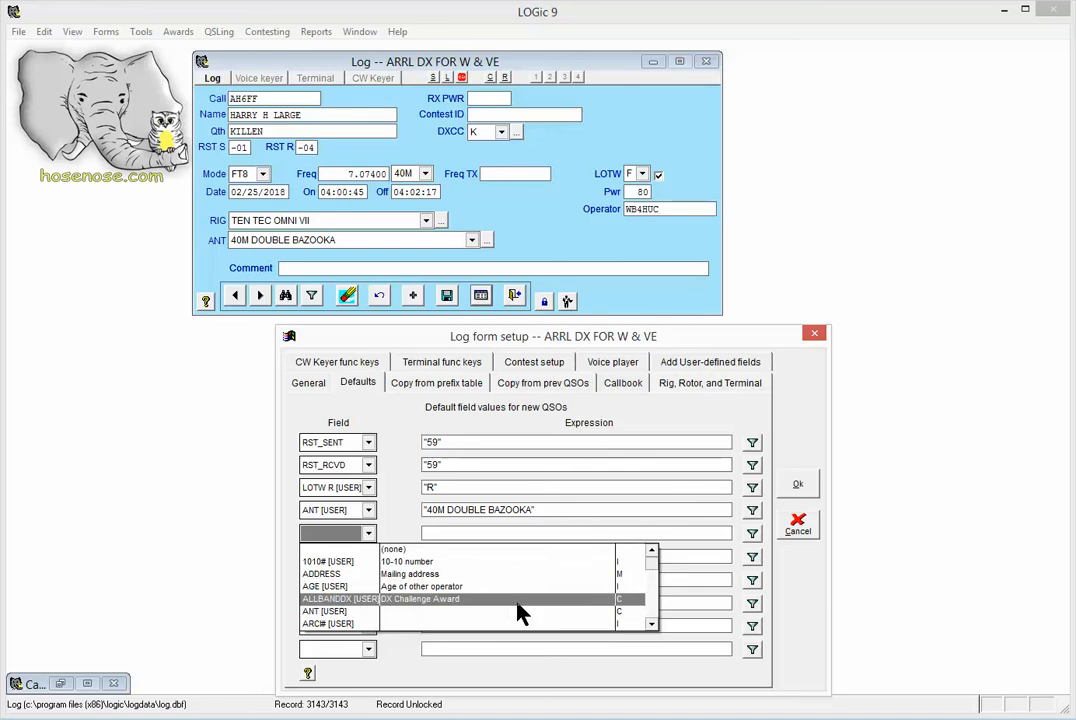
left_click(651, 607)
left_click(651, 612)
left_click(651, 612)
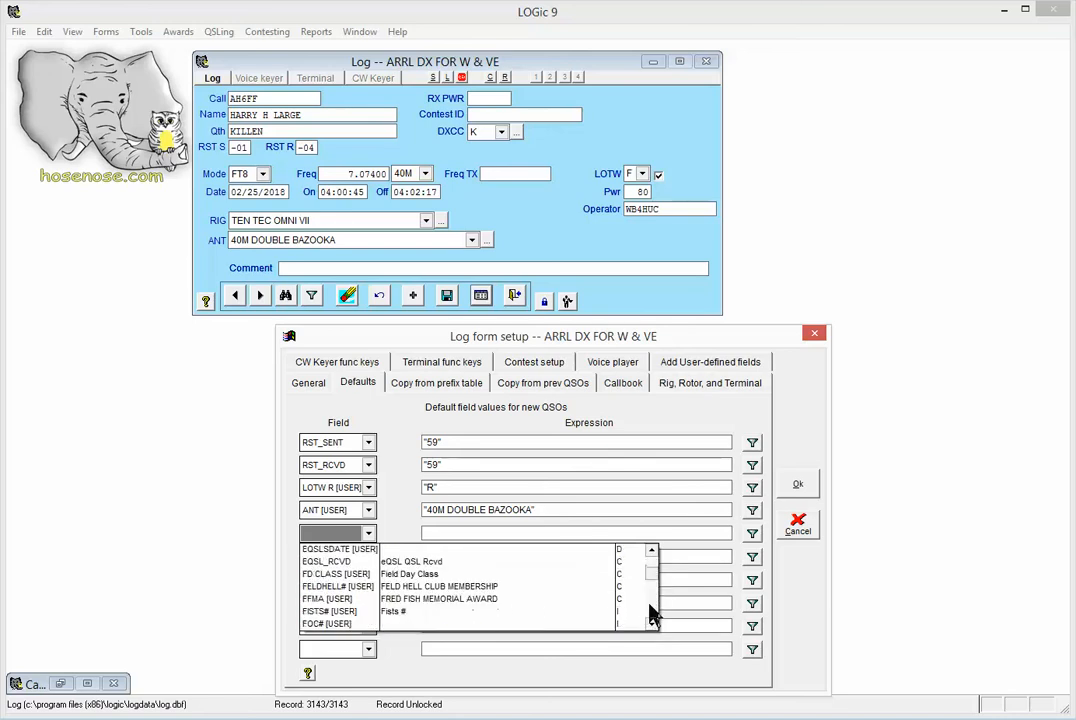
left_click(651, 612)
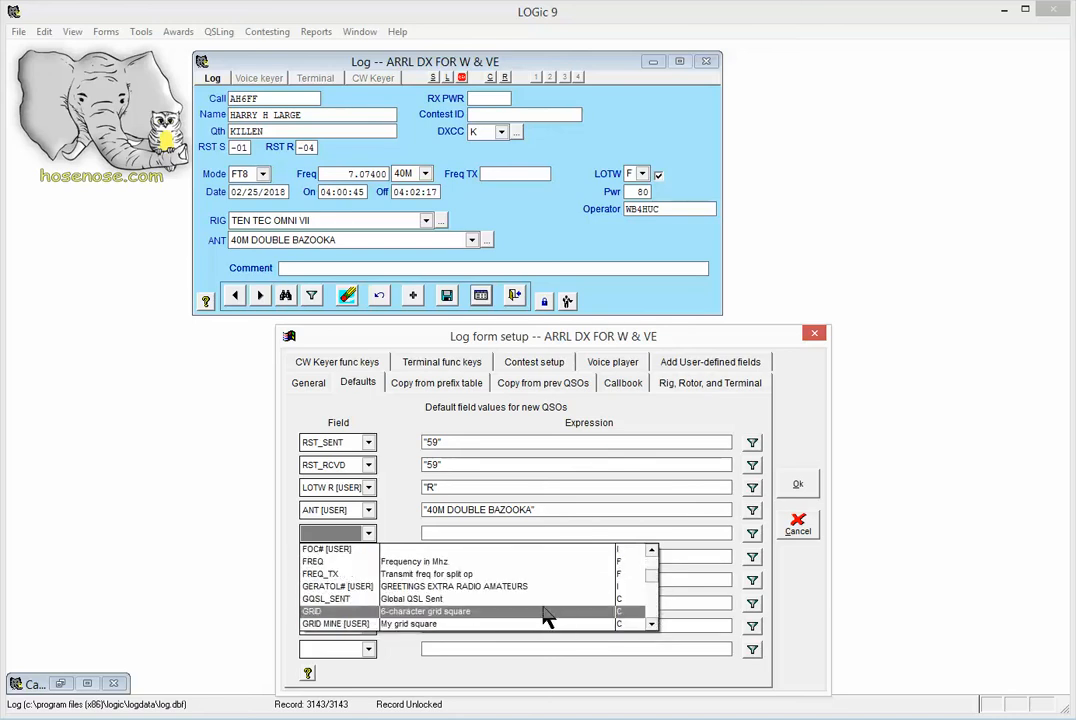
left_click(651, 624)
left_click(651, 624)
scroll(651, 628, "down", 10)
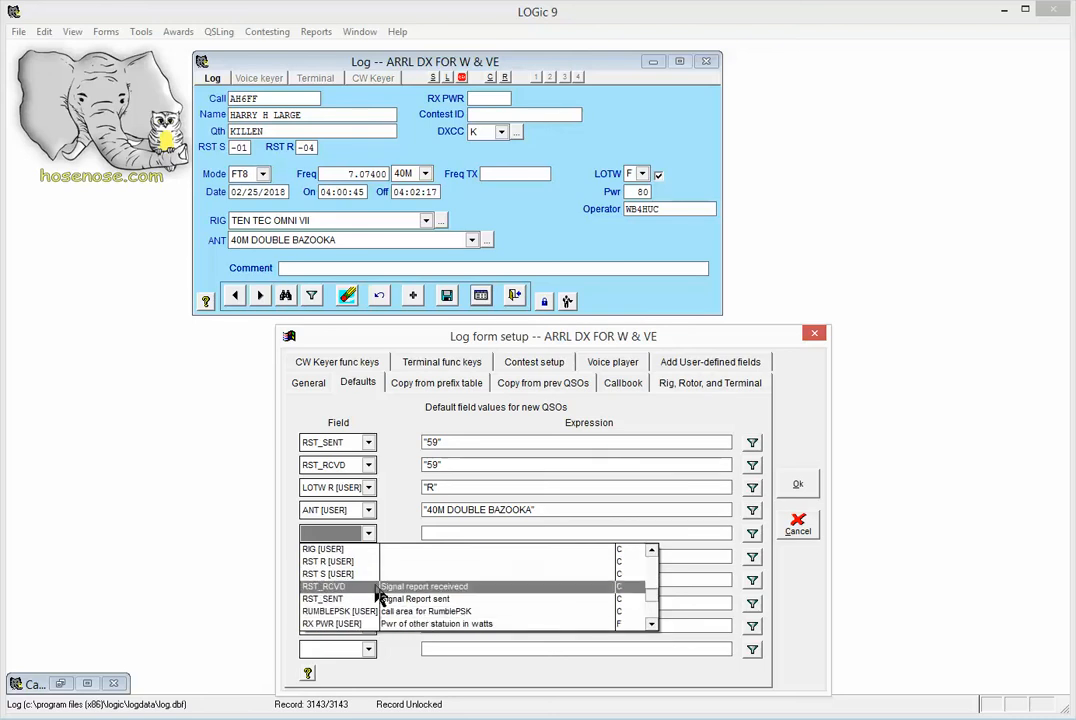
left_click(651, 624)
left_click(651, 624)
left_click(651, 624)
left_click(651, 624)
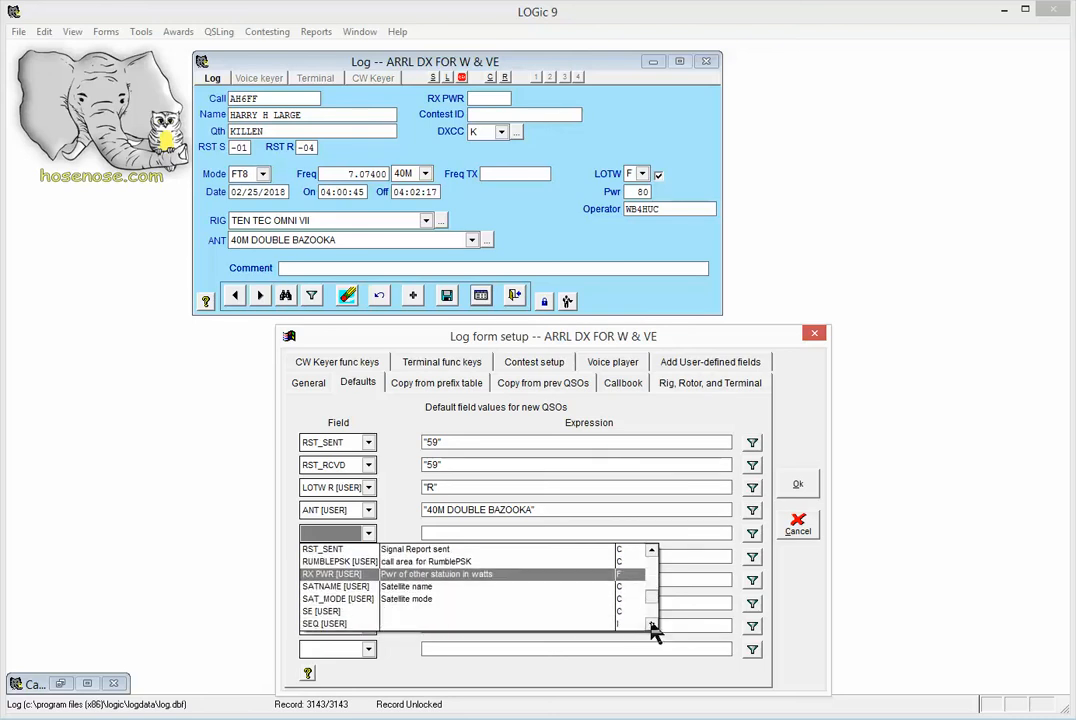
left_click(652, 551)
left_click(652, 551)
left_click(652, 551)
left_click(652, 551)
left_click(652, 551)
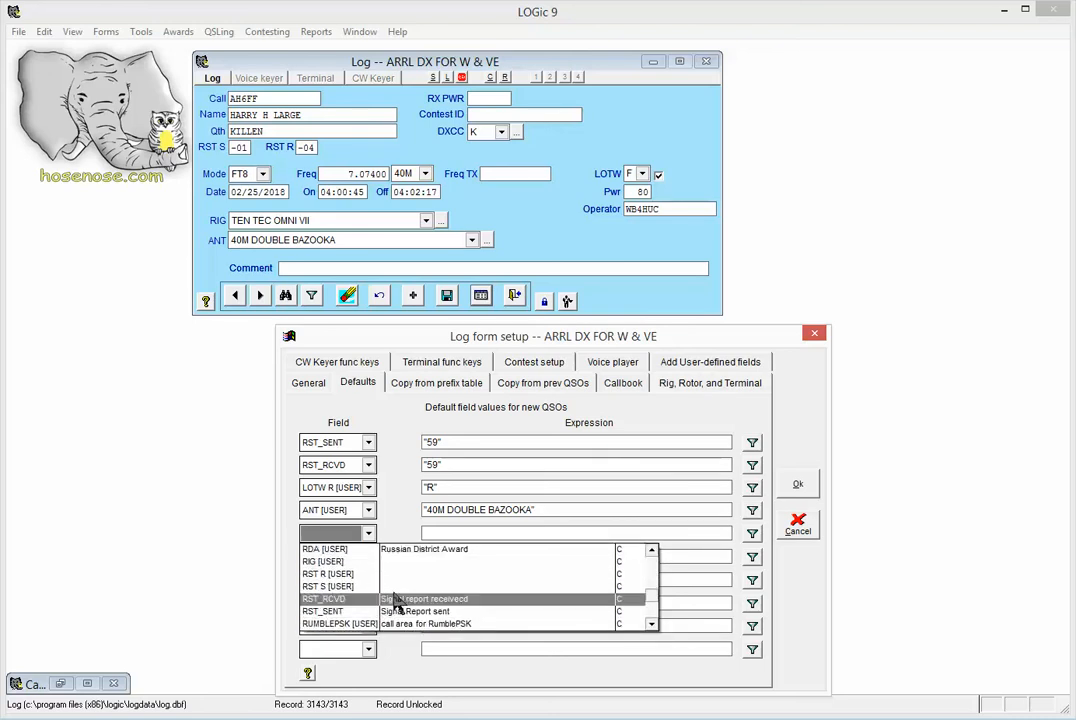
left_click(340, 565)
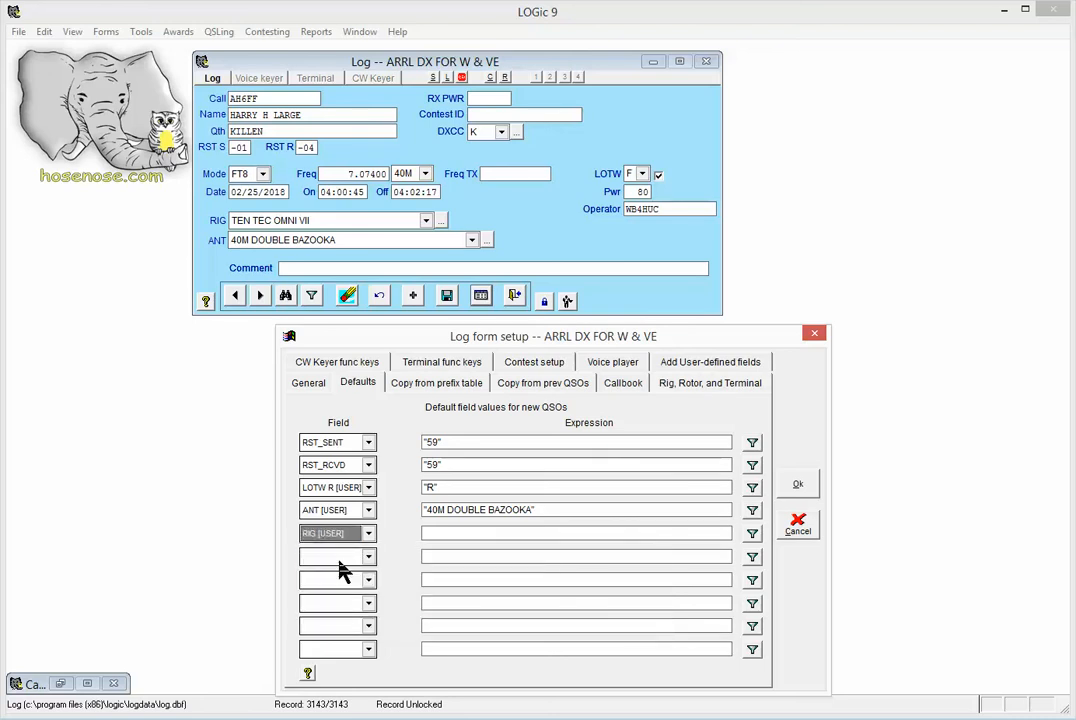
Set the default expression for RIG [USER] to "TEN TEC OMNI VII" and accept the log form setup
left_click(428, 533)
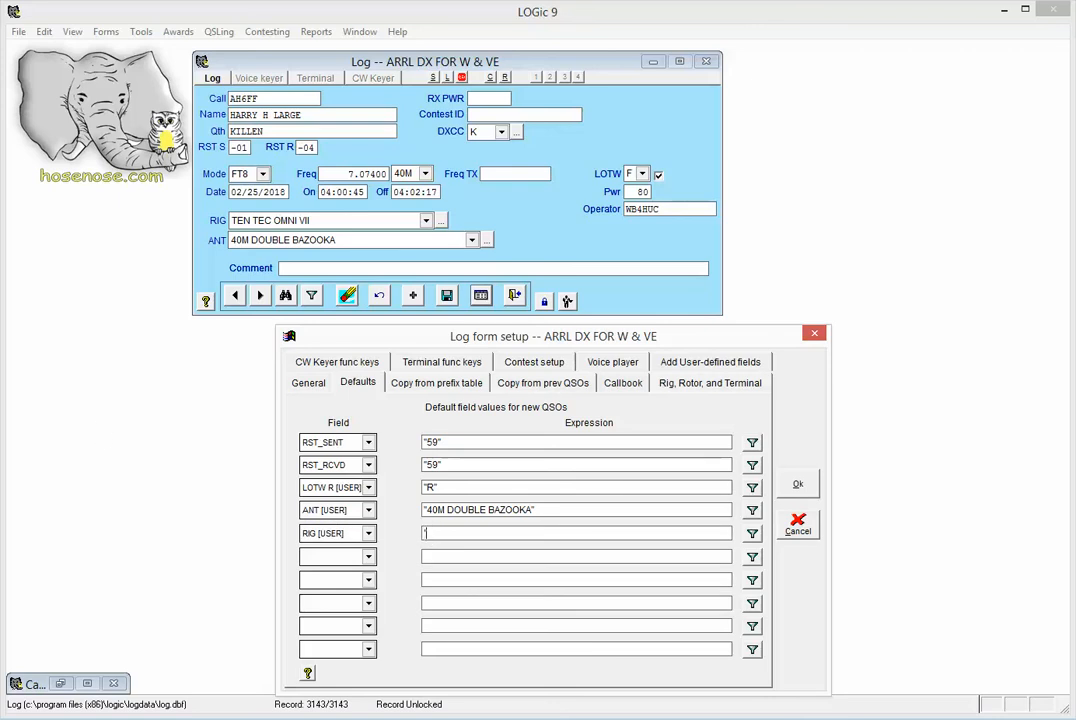
type("\"TEN TEC OMNI VII\"")
left_click(800, 487)
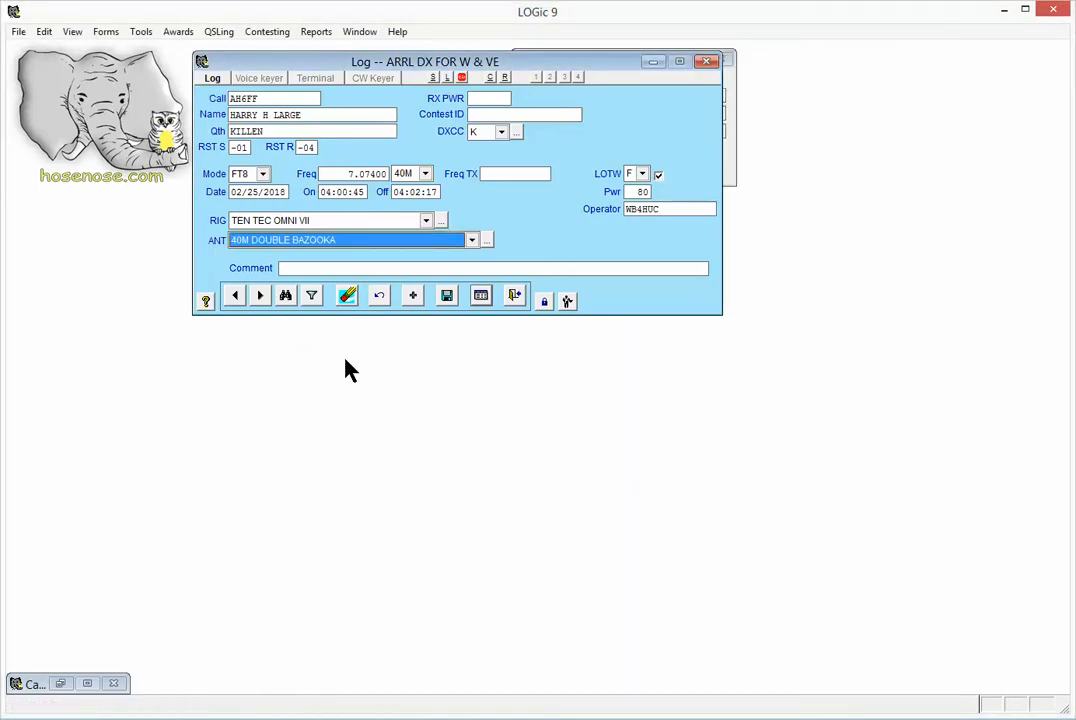
Start a new QSO, enter the operator's own call sign as the call, and choose to log the duplicate anyway
left_click(414, 297)
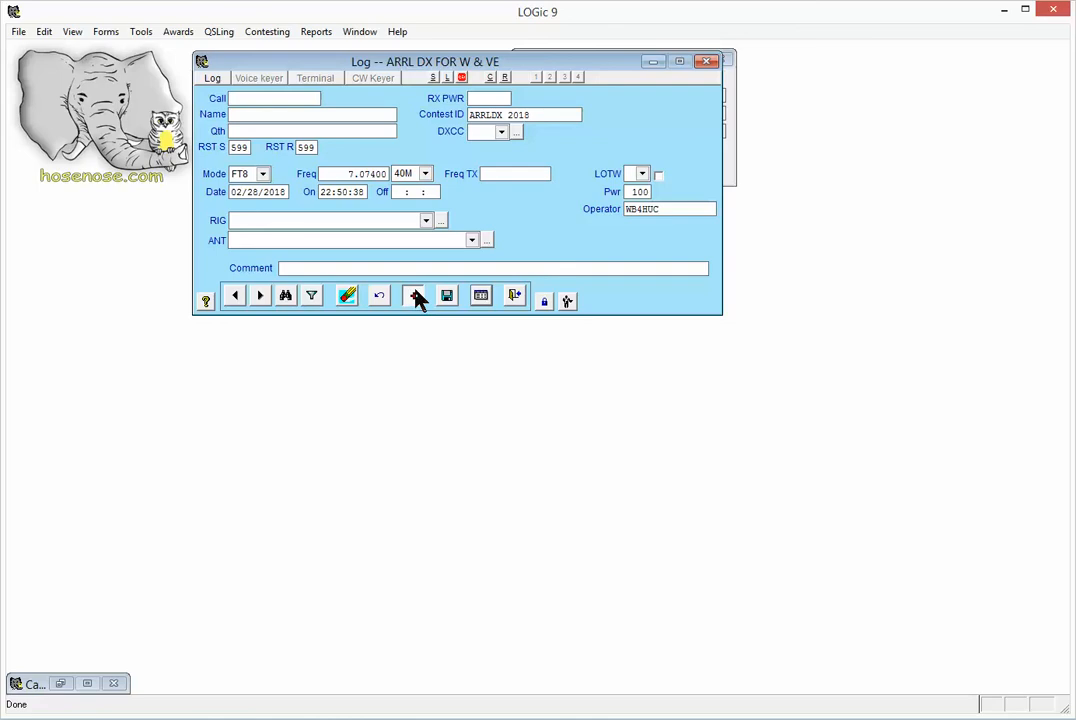
type("WB4HUC")
key("Return")
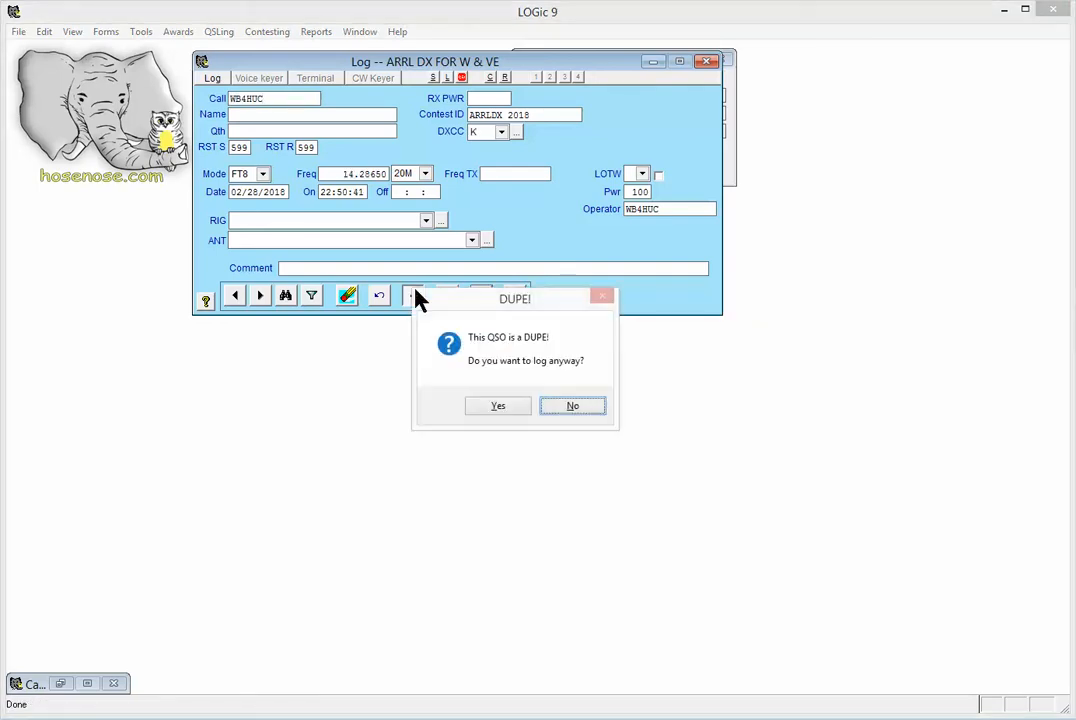
left_click(511, 406)
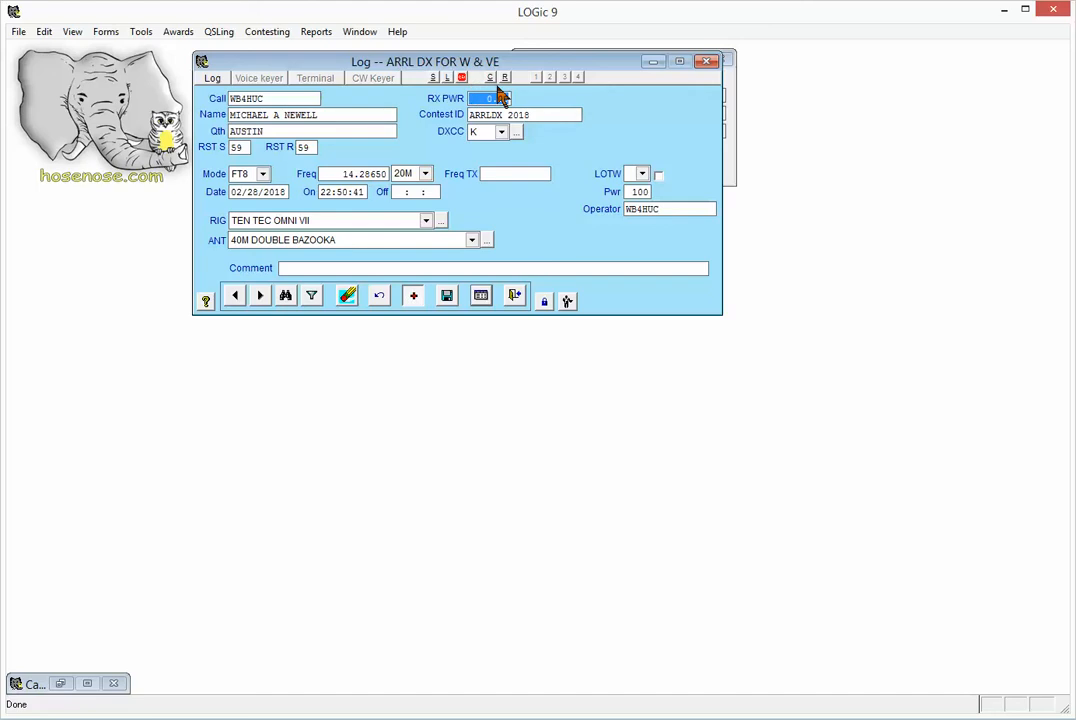
Set the new QSO's RX PWR to 1000 and its LOTW status to R
type("1000.")
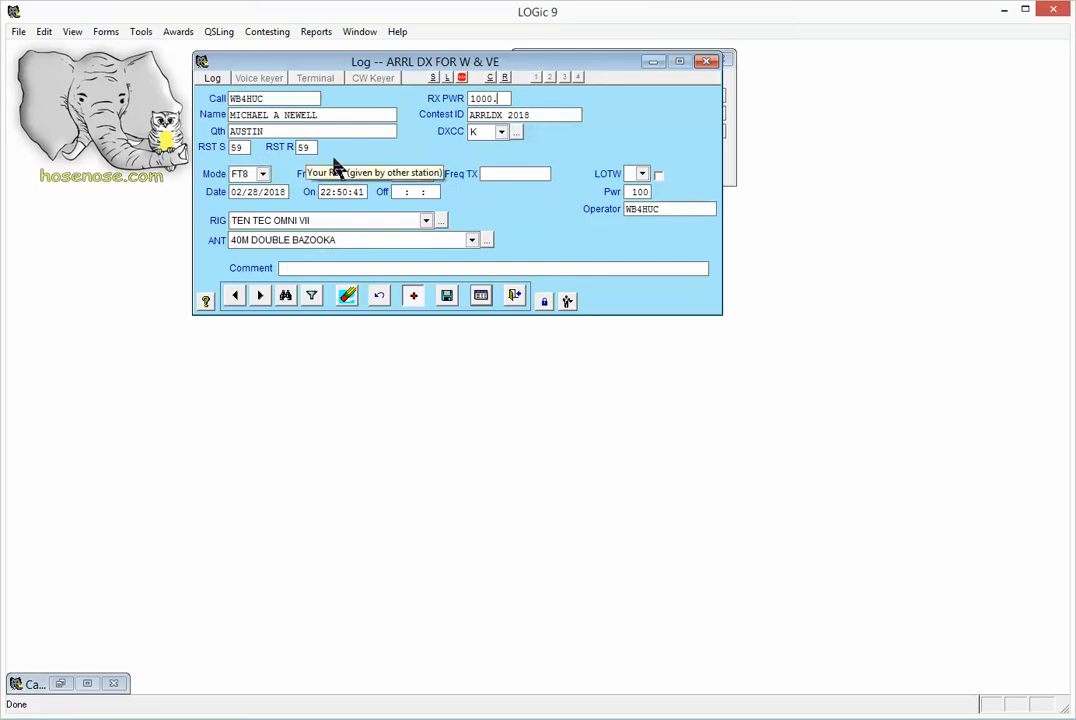
left_click(643, 174)
left_click(636, 205)
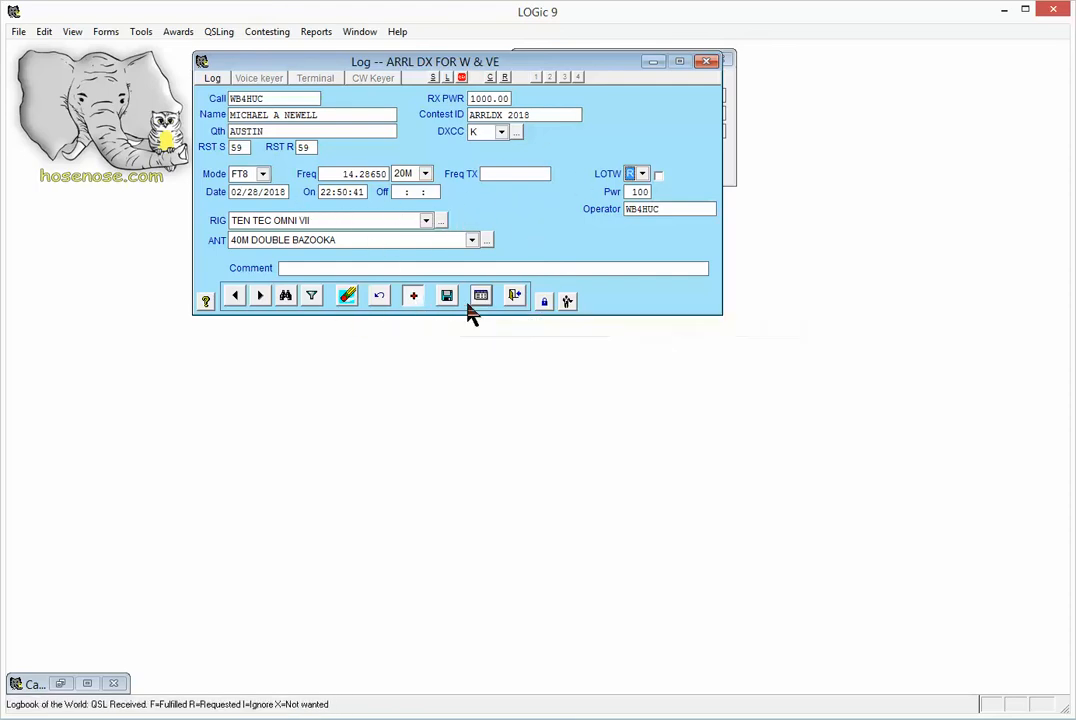
Start another new QSO with the same call sign and accept logging it as a duplicate
left_click(410, 299)
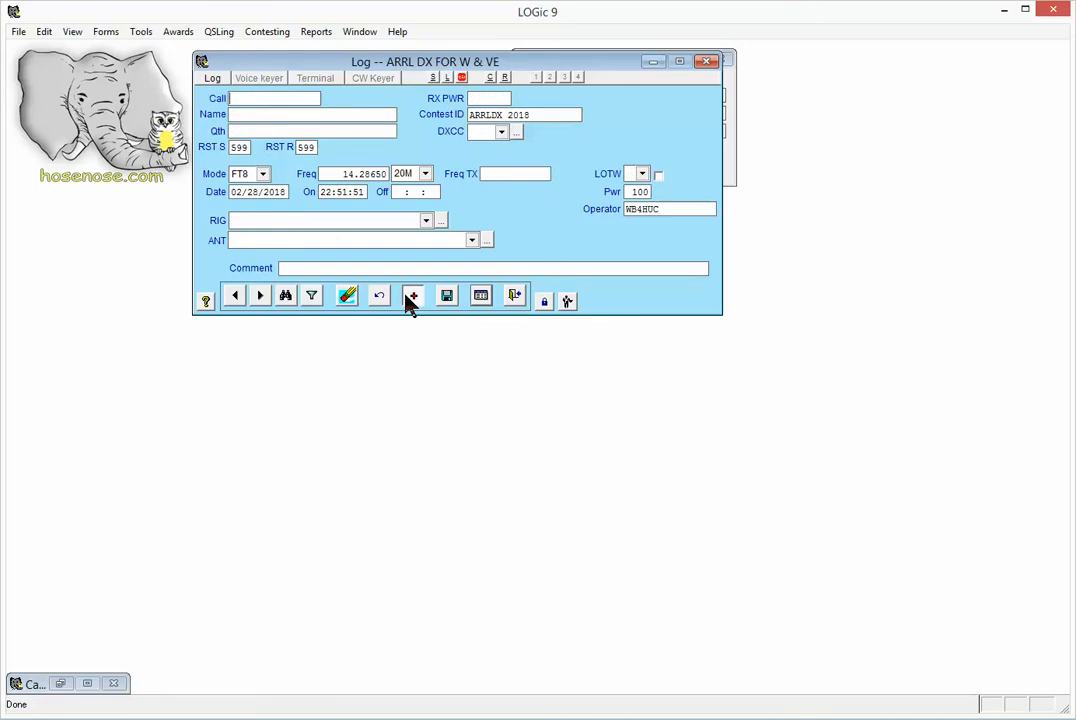
type("WB4HUC")
left_click(413, 295)
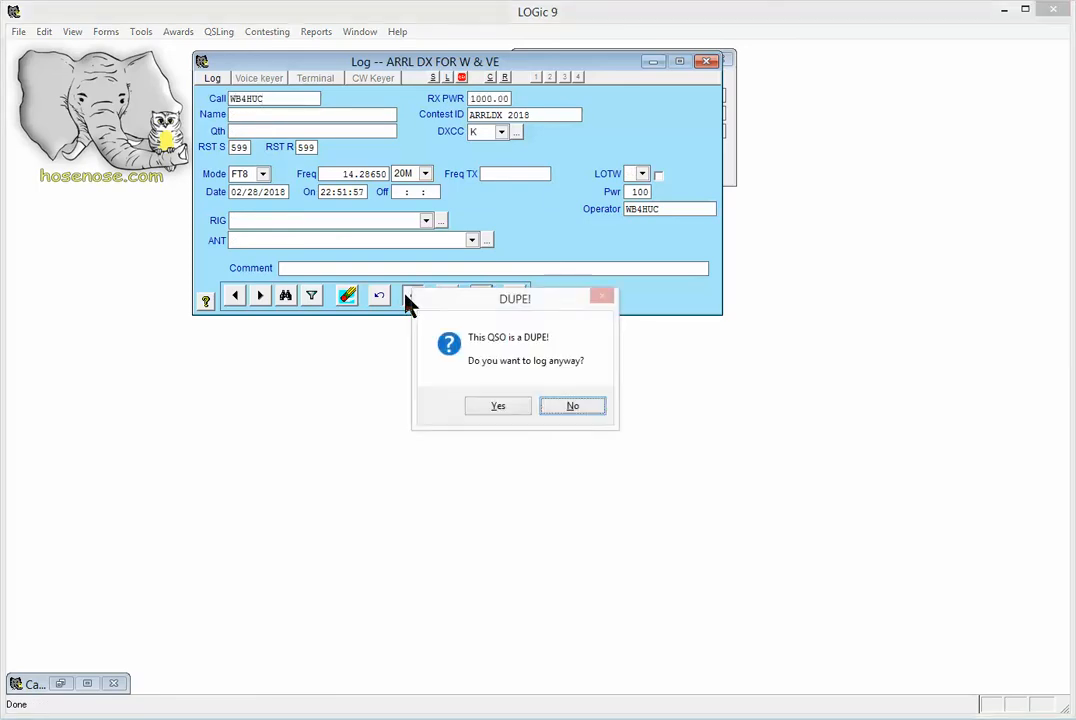
left_click(498, 407)
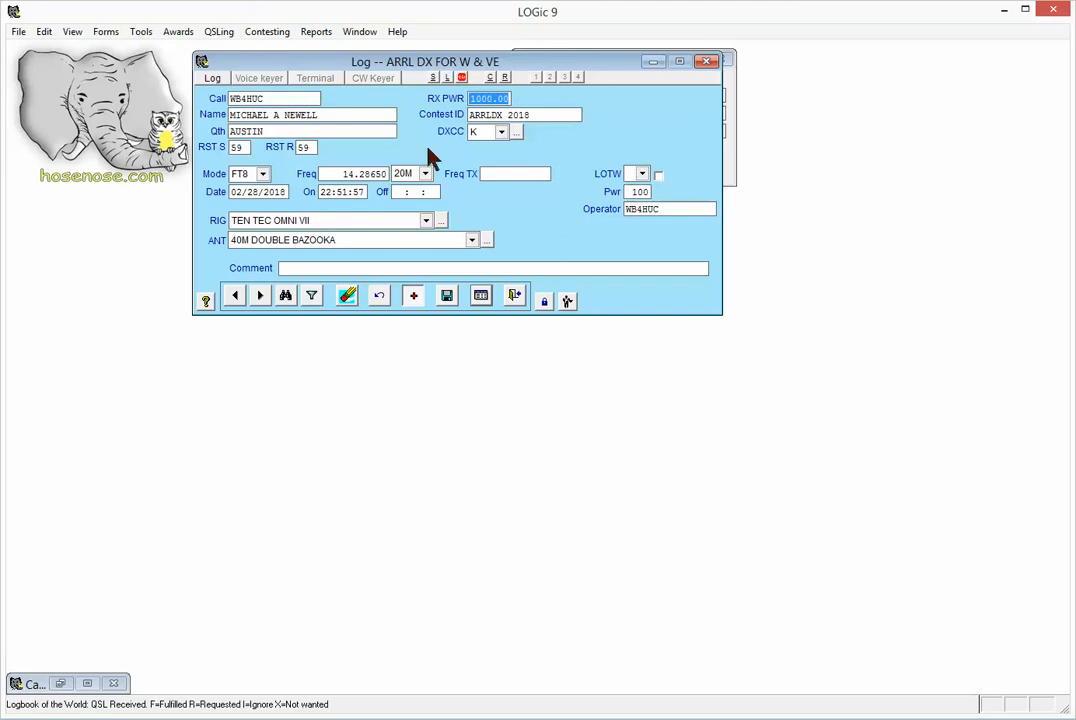
Move the log form down to uncover the Contest score window, and close that score window
left_click_drag(294, 62, 338, 238)
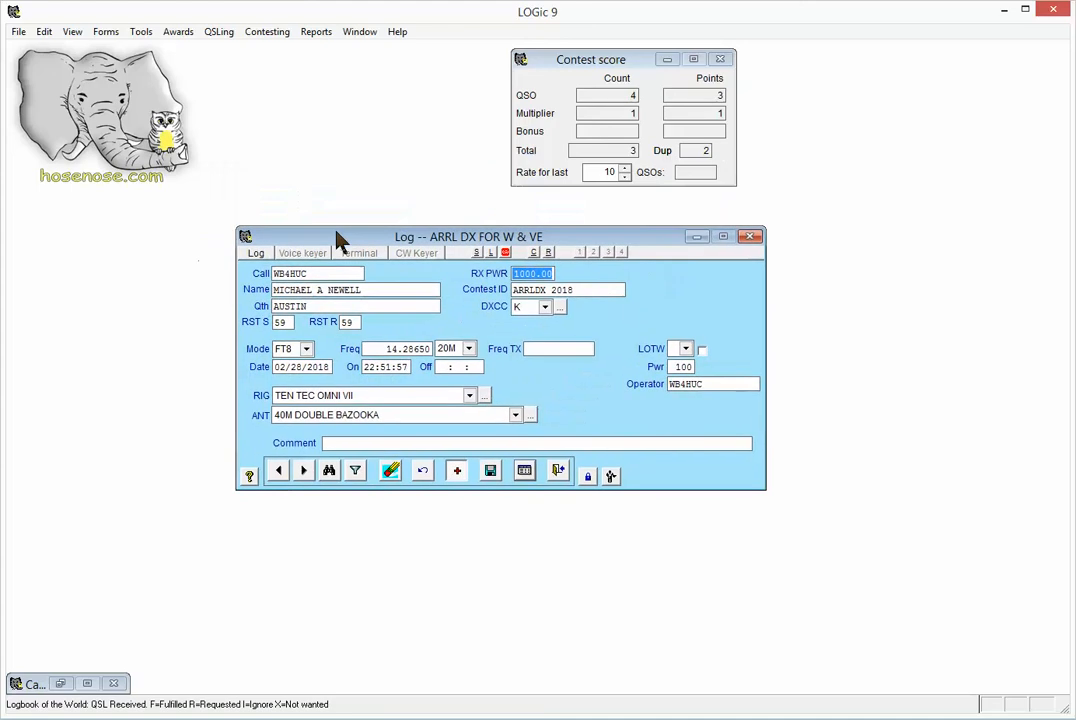
left_click(721, 60)
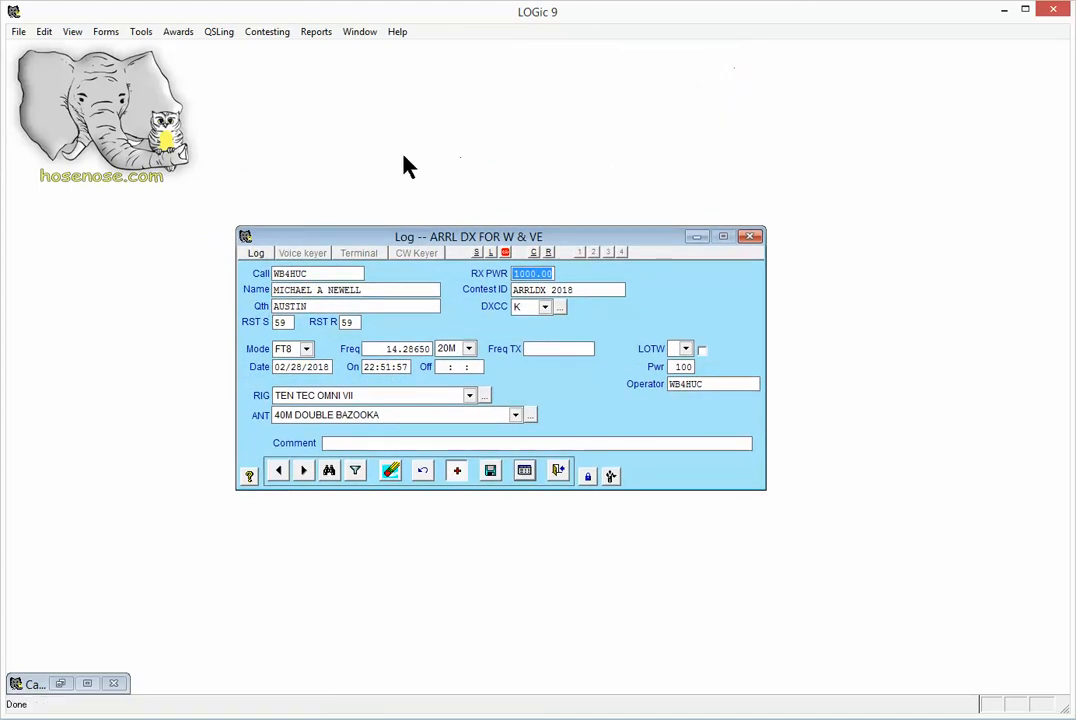